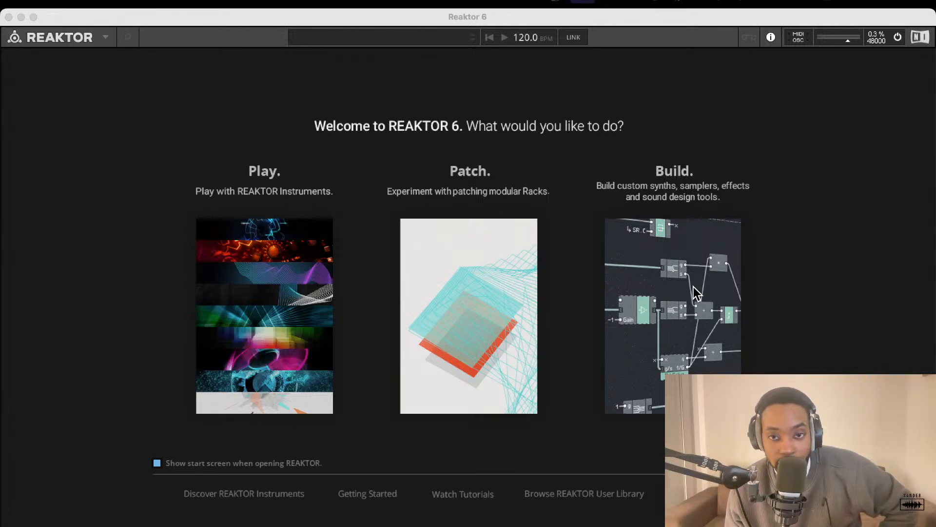
# - Start a new Build ensemble and open the Bento Box folder under Blocks Base in the Player library
pyautogui.click(664, 247)
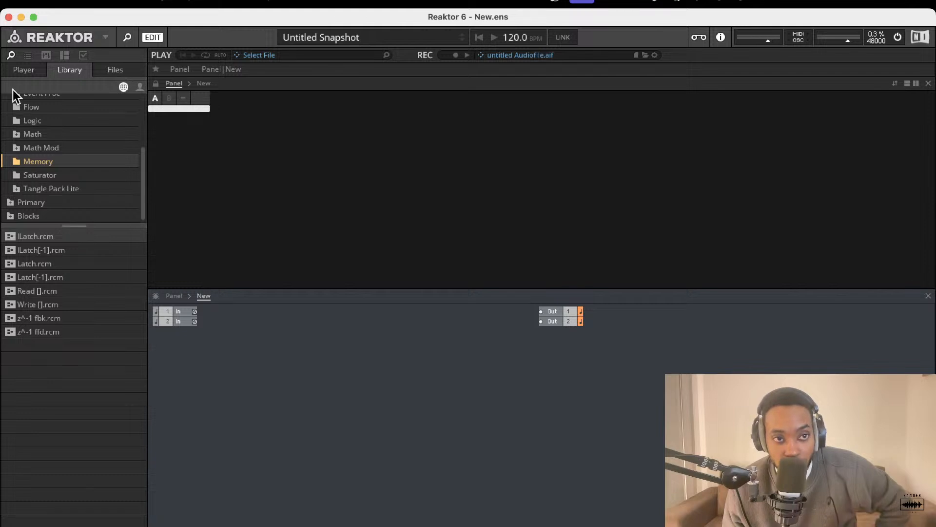
pyautogui.click(21, 71)
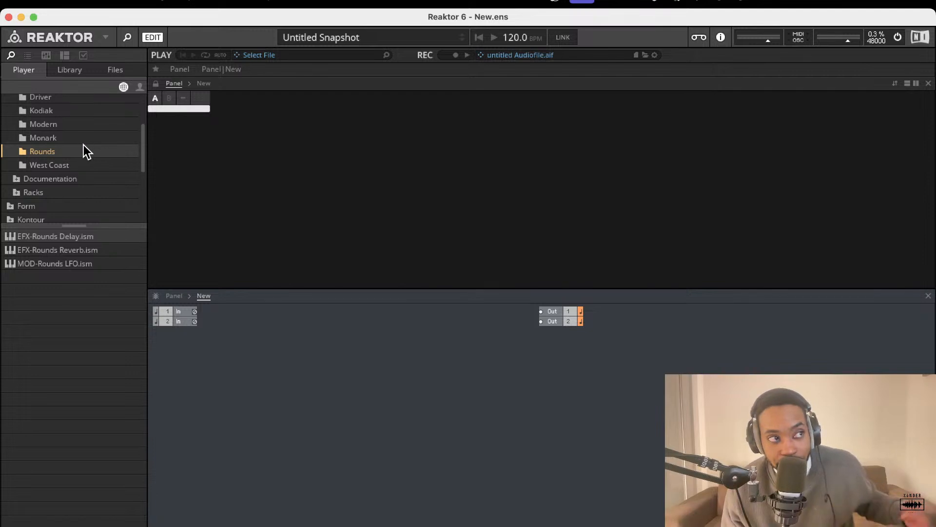
pyautogui.scroll(3, 44, 132)
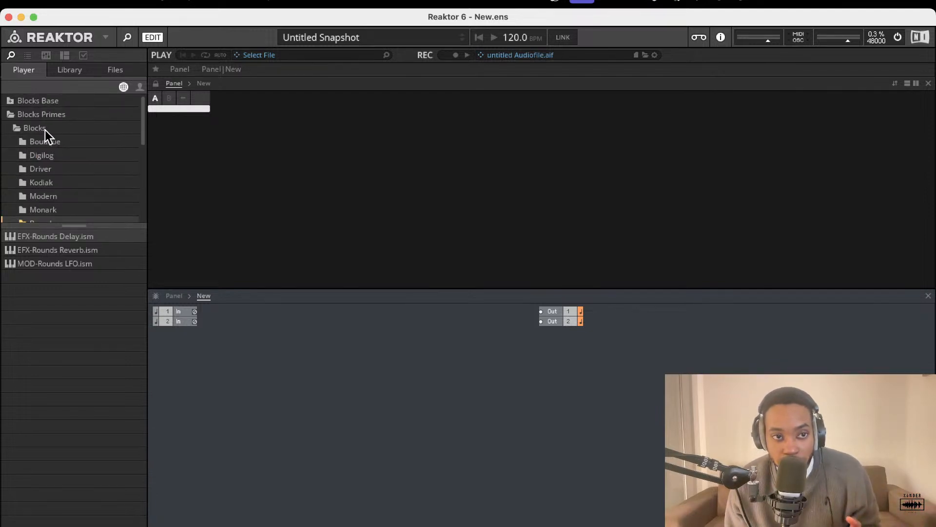
pyautogui.click(33, 103)
pyautogui.click(10, 100)
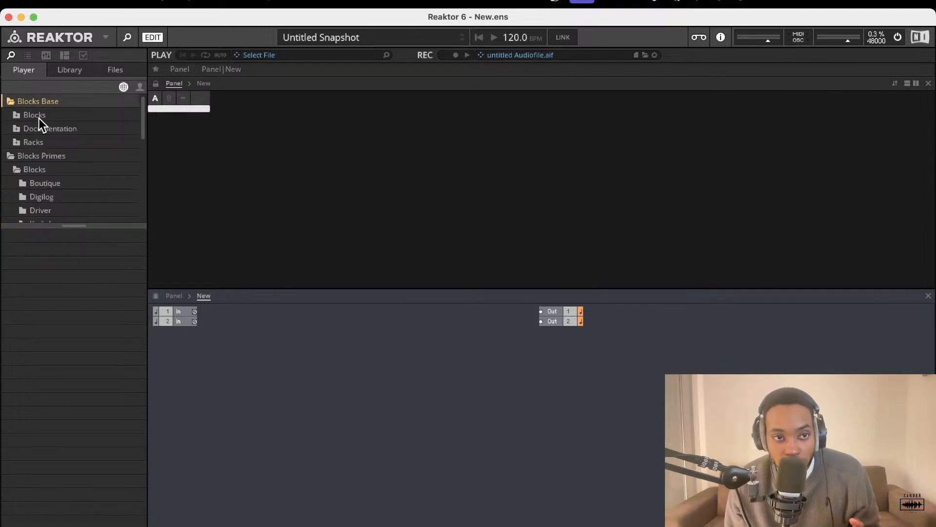
pyautogui.click(39, 116)
pyautogui.click(22, 117)
pyautogui.click(30, 128)
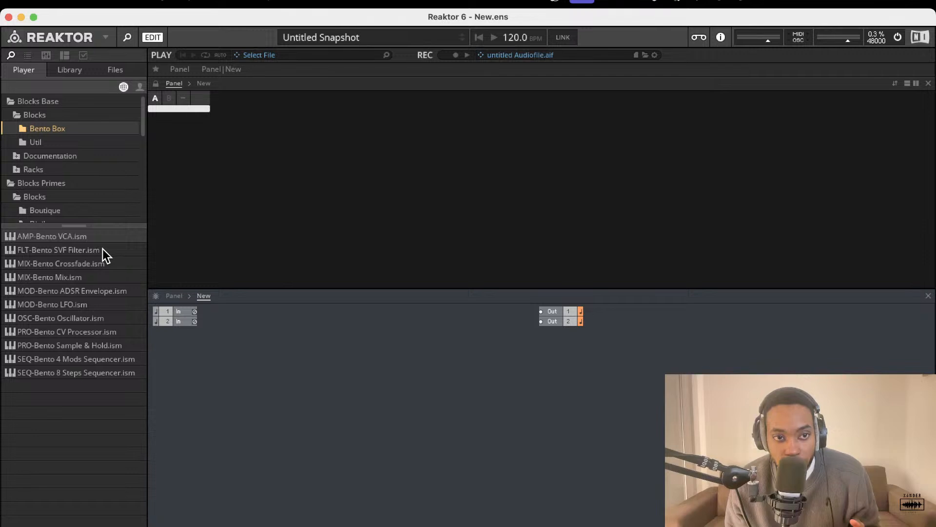
# - Add the Util Note In and Util Clock blocks to the structure, with the clock below the note input
pyautogui.click(48, 142)
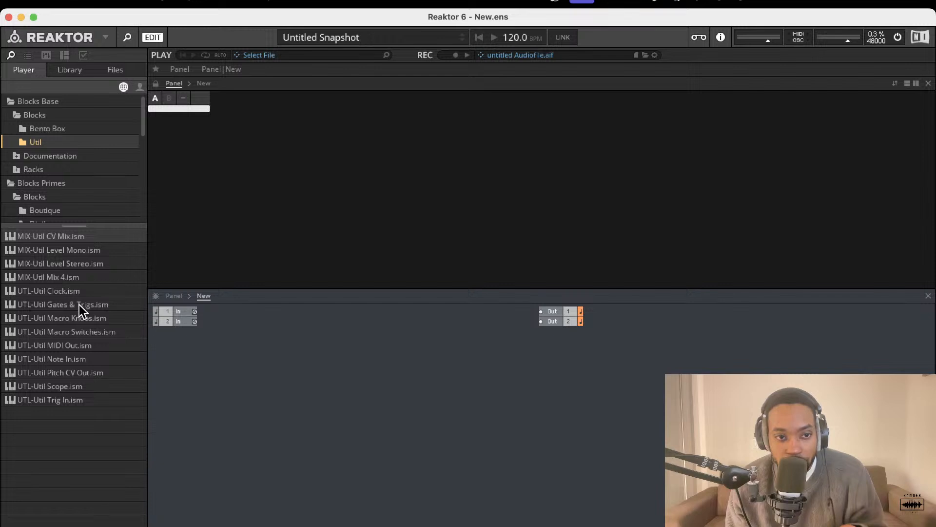
pyautogui.moveTo(66, 358); pyautogui.dragTo(236, 330)
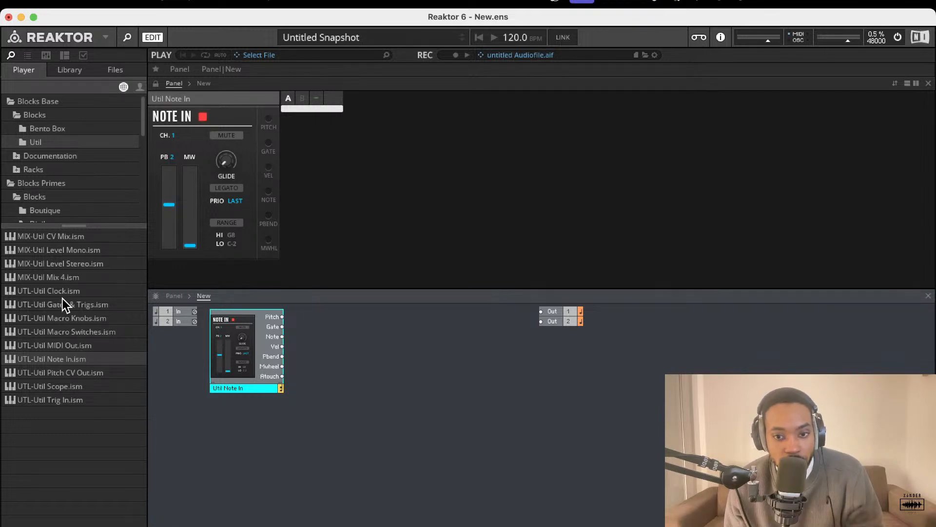
pyautogui.moveTo(62, 293); pyautogui.dragTo(254, 420)
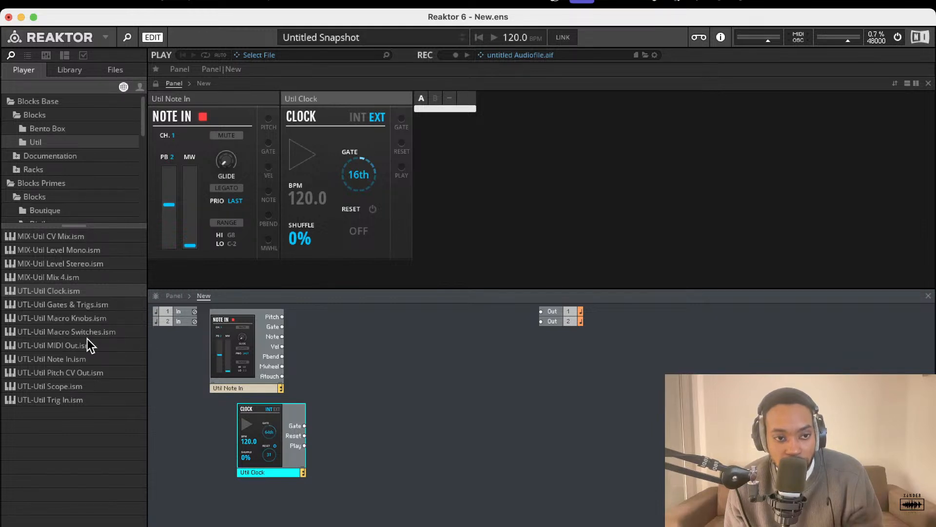
# - Add a Bento Oscillator block, duplicate it twice and spread the three oscillators out vertically in the structure
pyautogui.click(65, 130)
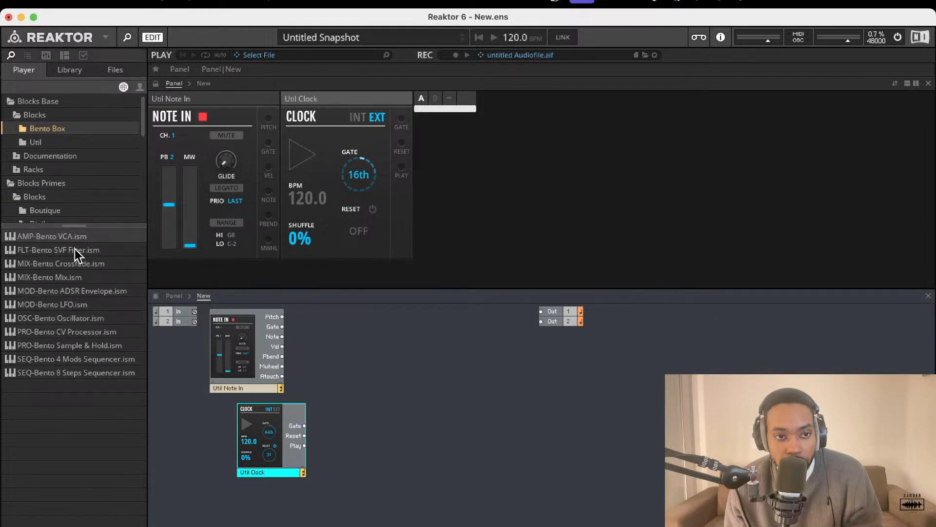
pyautogui.moveTo(75, 315); pyautogui.dragTo(343, 347)
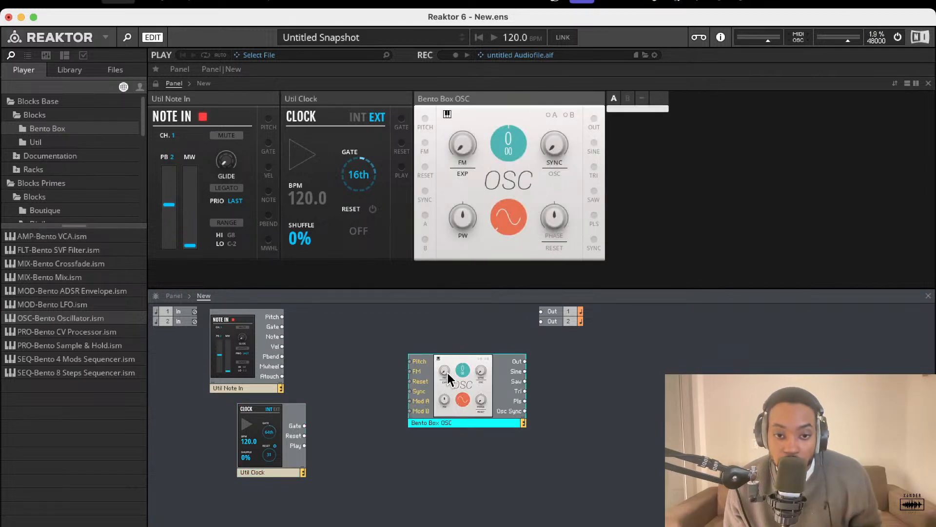
pyautogui.hotkey('ctrl', 'd')
pyautogui.hotkey('ctrl', 'd')
pyautogui.moveTo(459, 416); pyautogui.dragTo(447, 509)
pyautogui.moveTo(460, 395); pyautogui.dragTo(439, 424)
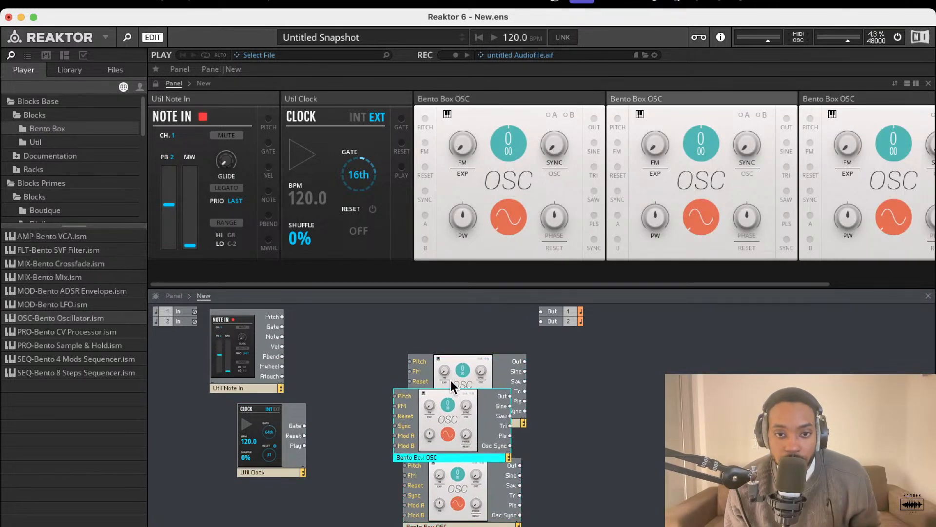
pyautogui.moveTo(453, 372); pyautogui.dragTo(419, 318)
# - Rename the three oscillator blocks from top to bottom as Bento Box OSC 1, Bento Box OSC 2 and Bento Box OSC 3
pyautogui.doubleClick(427, 374)
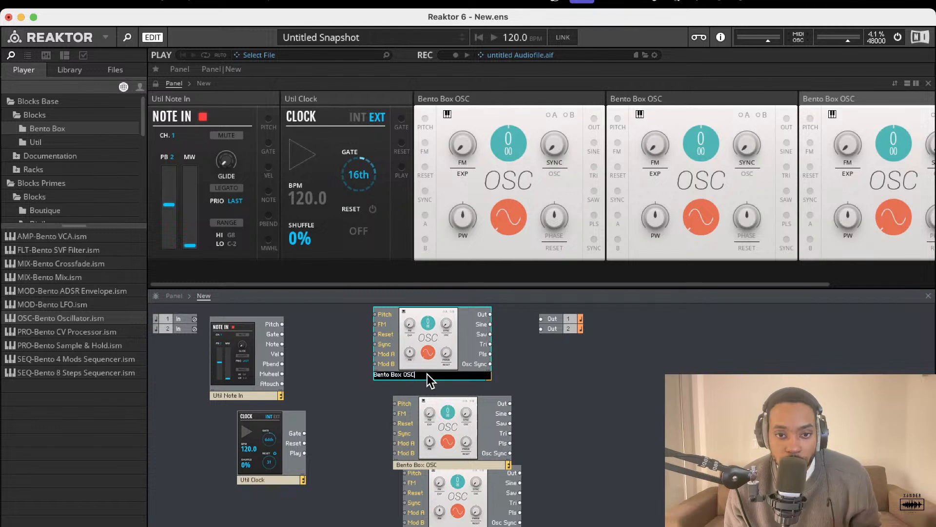
pyautogui.write('1')
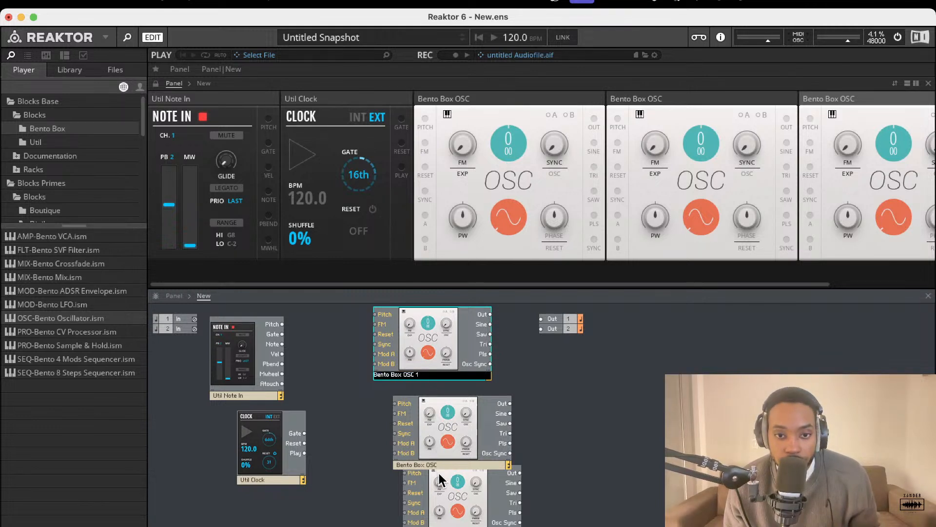
pyautogui.moveTo(438, 485); pyautogui.dragTo(441, 508)
pyautogui.doubleClick(442, 467)
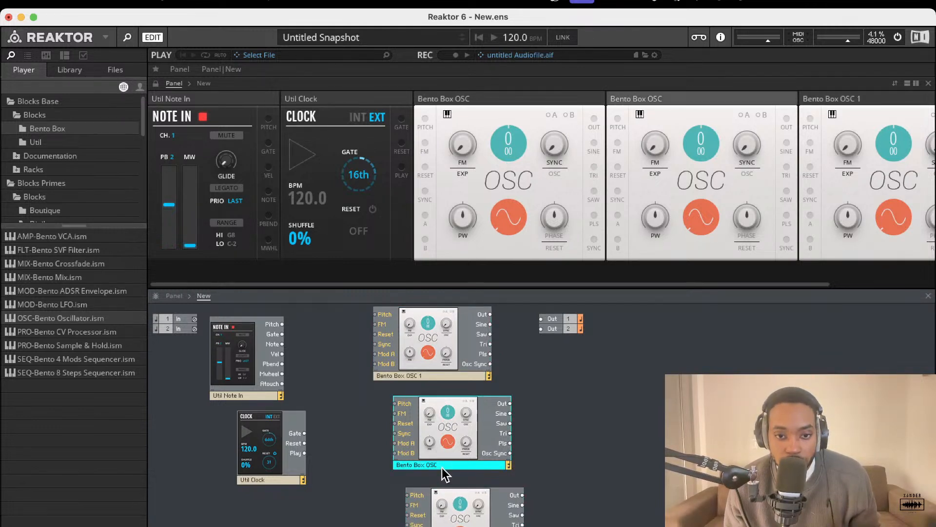
pyautogui.write('2')
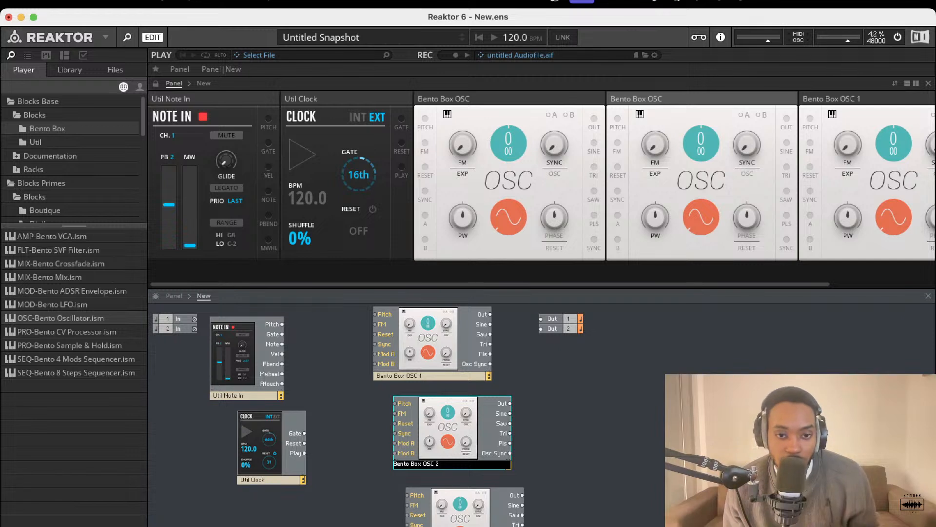
pyautogui.press('Return')
pyautogui.write('3')
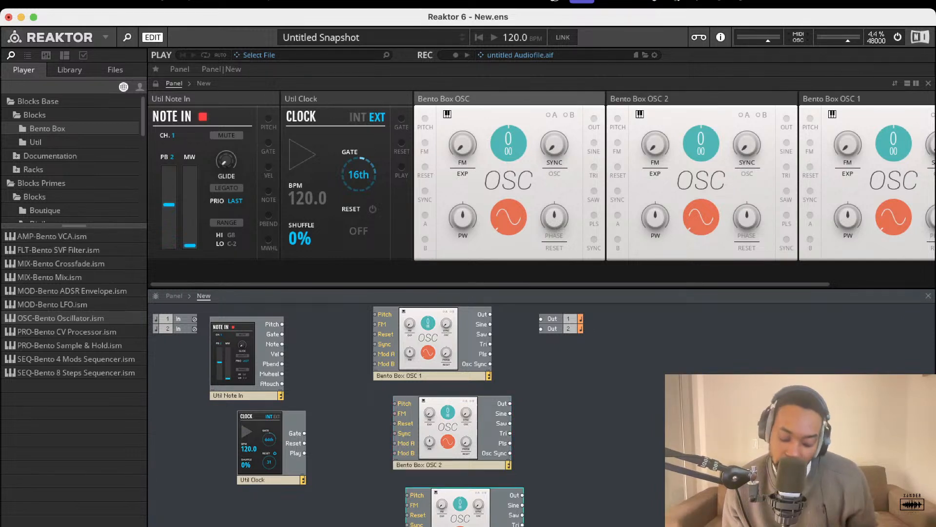
pyautogui.click(619, 408)
# - Line up the three oscillator blocks in a tidy vertical column beside the Note In and Clock blocks
pyautogui.moveTo(486, 505); pyautogui.dragTo(455, 496)
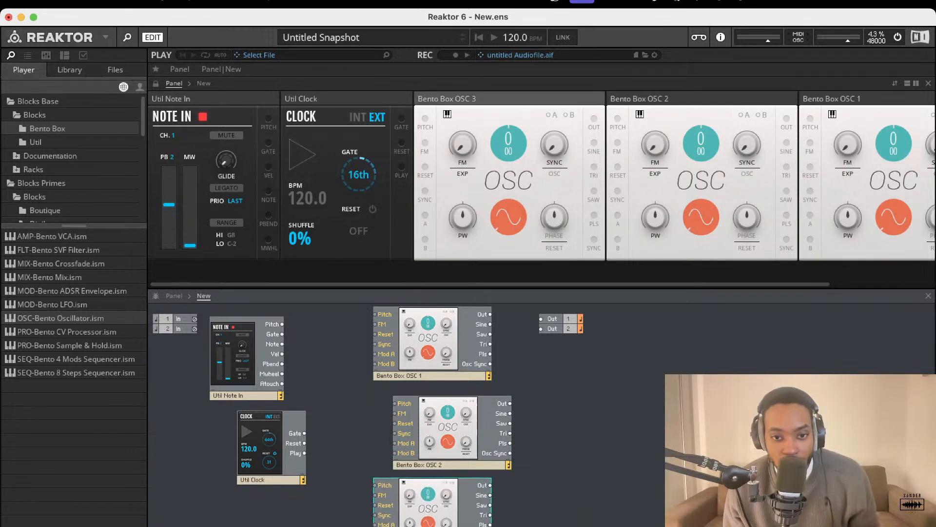
pyautogui.moveTo(451, 451); pyautogui.dragTo(417, 441)
pyautogui.click(421, 367)
pyautogui.moveTo(421, 366); pyautogui.dragTo(406, 377)
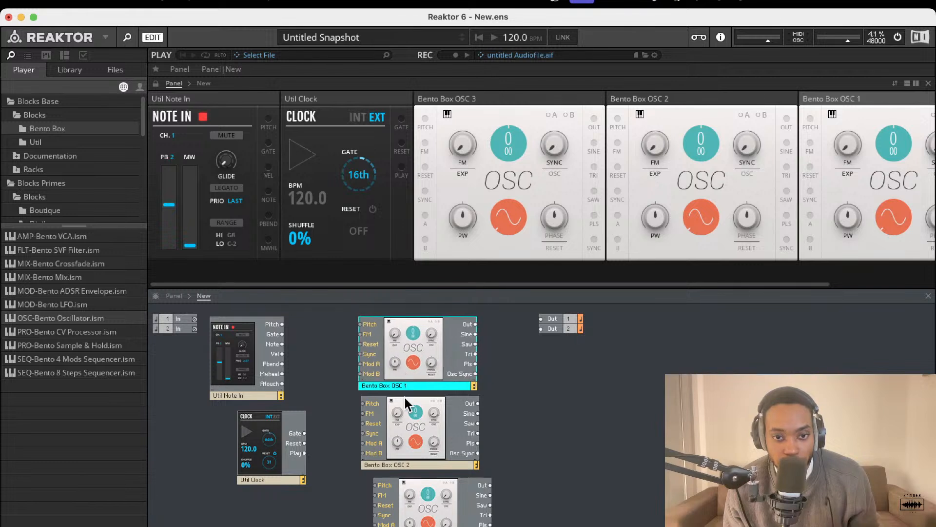
pyautogui.moveTo(422, 491); pyautogui.dragTo(410, 491)
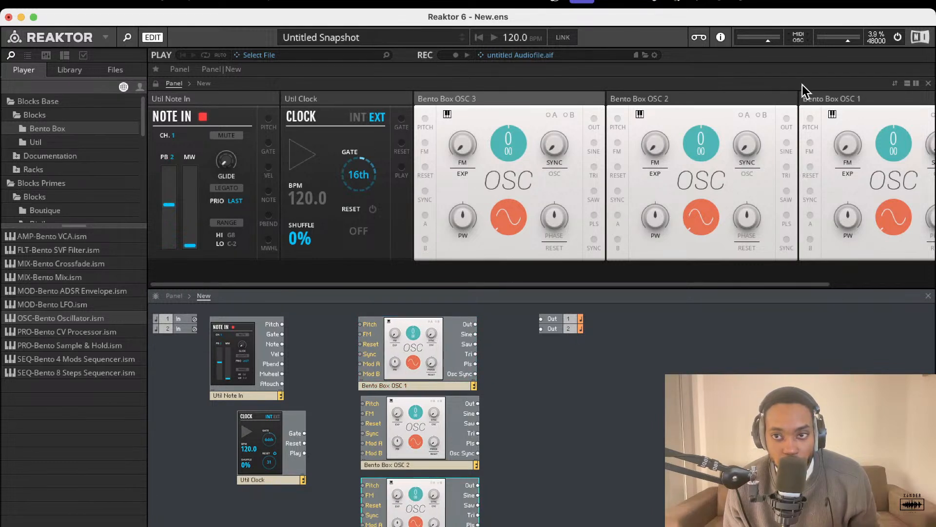
# - Reorder the panel so that OSC 1, OSC 2 and OSC 3 follow the Clock block in sequence
pyautogui.moveTo(847, 96); pyautogui.dragTo(303, 97)
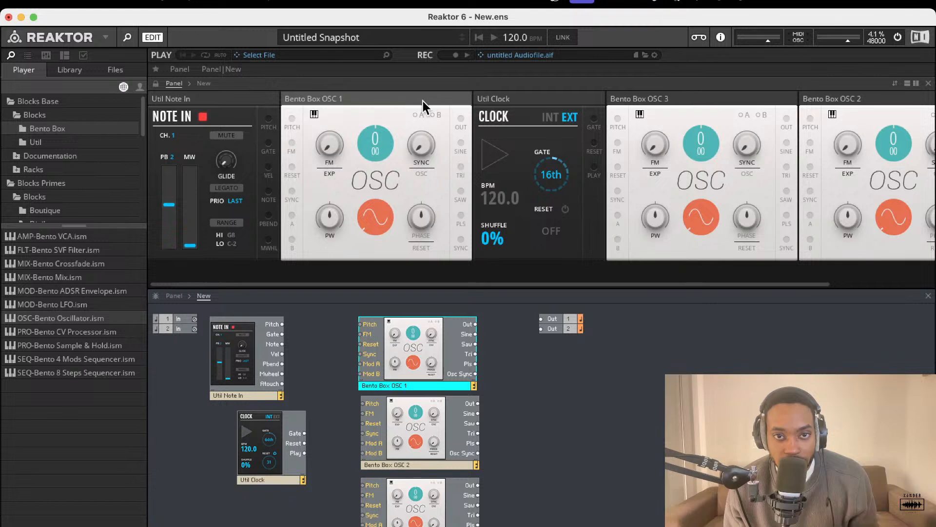
pyautogui.moveTo(422, 101); pyautogui.dragTo(327, 97)
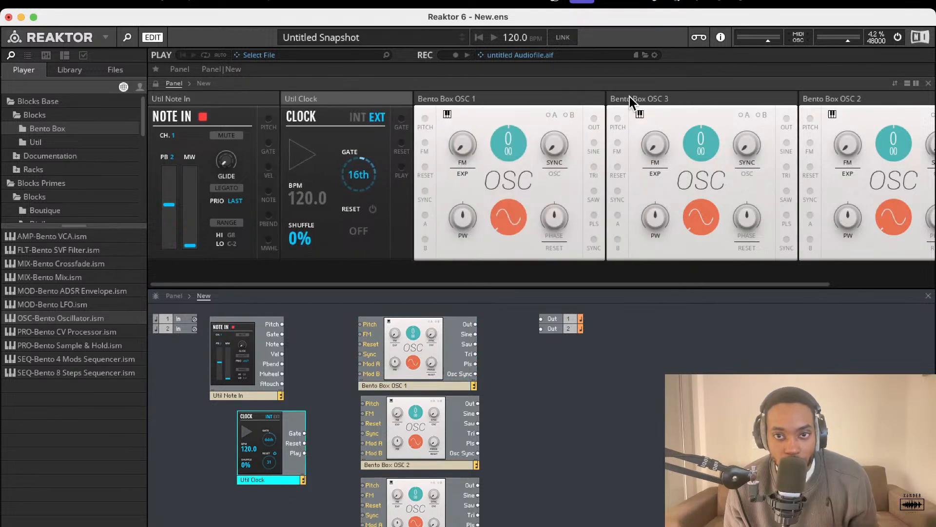
pyautogui.moveTo(802, 97); pyautogui.dragTo(634, 104)
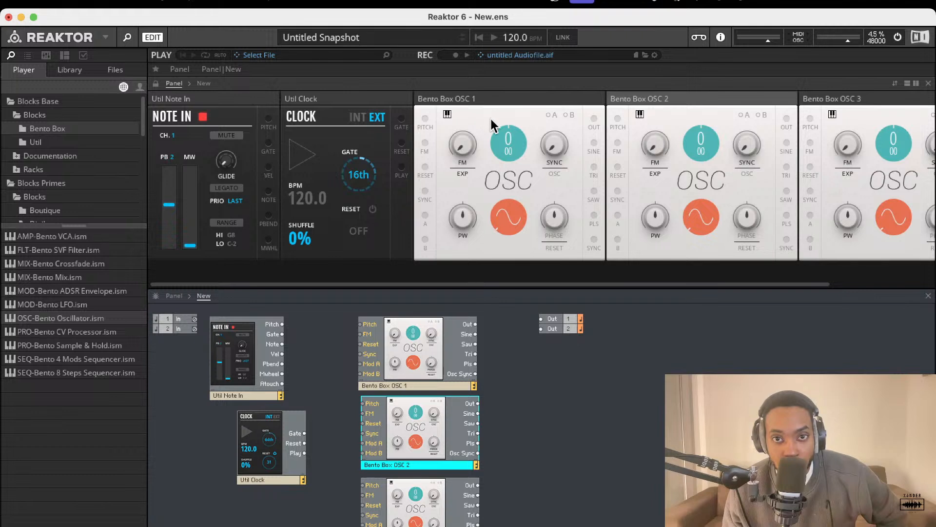
# - Connect the Pitch output of the Note In block to the Pitch input of Bento Box OSC 1
pyautogui.hscroll(5, 495, 168)
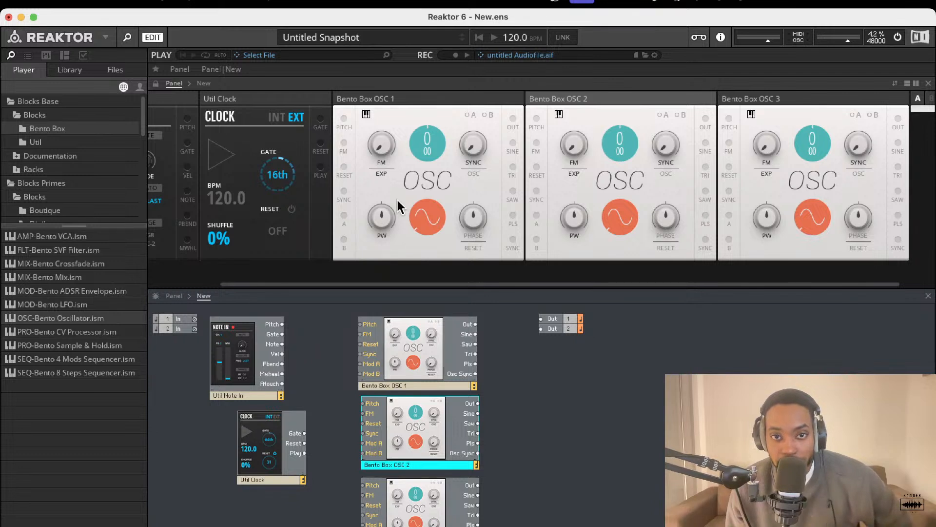
pyautogui.moveTo(344, 119); pyautogui.dragTo(537, 120)
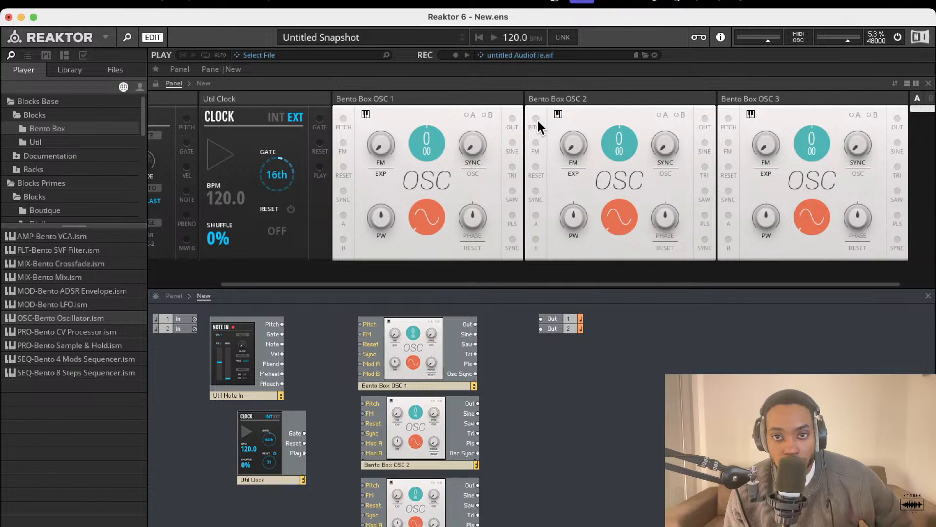
pyautogui.hscroll(-3, 290, 124)
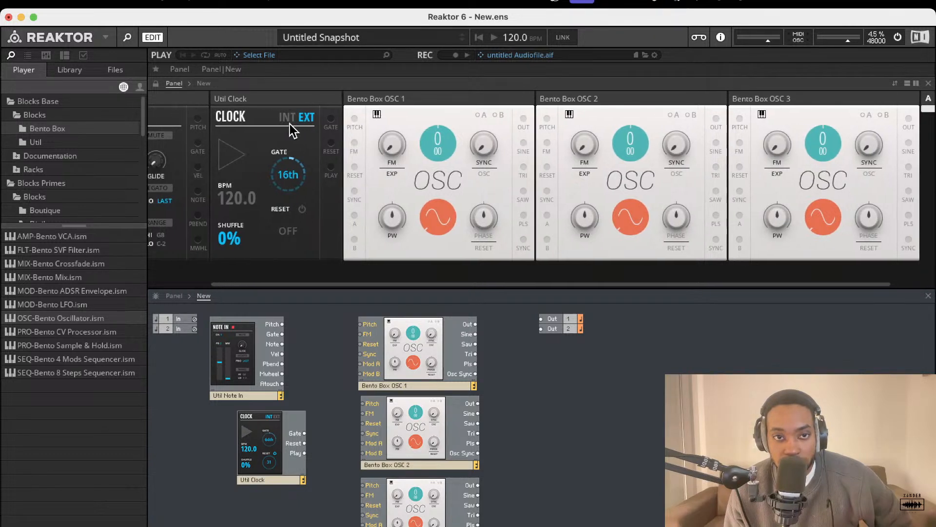
pyautogui.moveTo(384, 119); pyautogui.dragTo(264, 120)
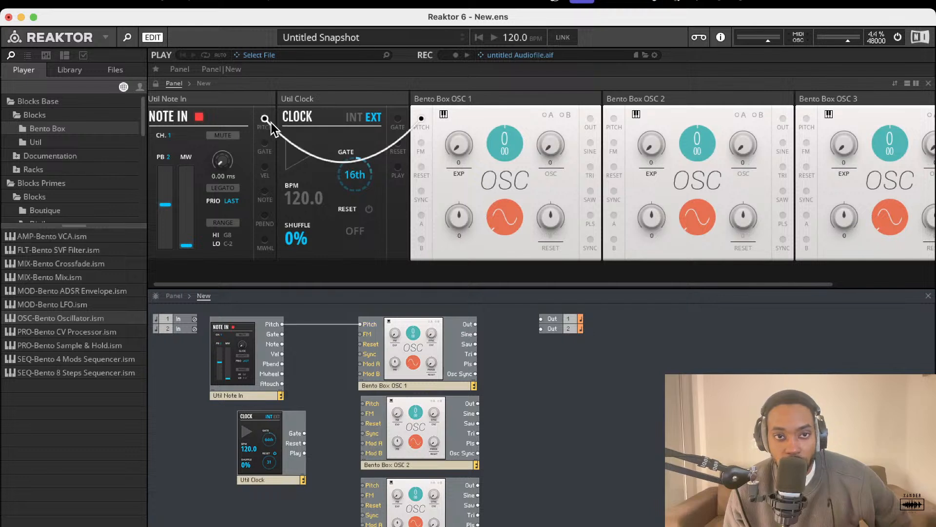
pyautogui.hscroll(2, 512, 182)
pyautogui.hscroll(3, 513, 181)
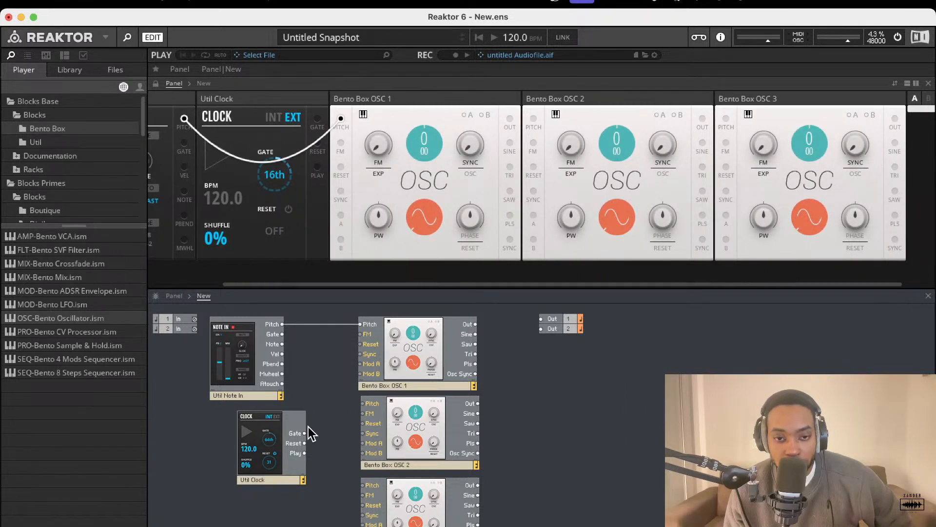
pyautogui.hscroll(-1, 293, 127)
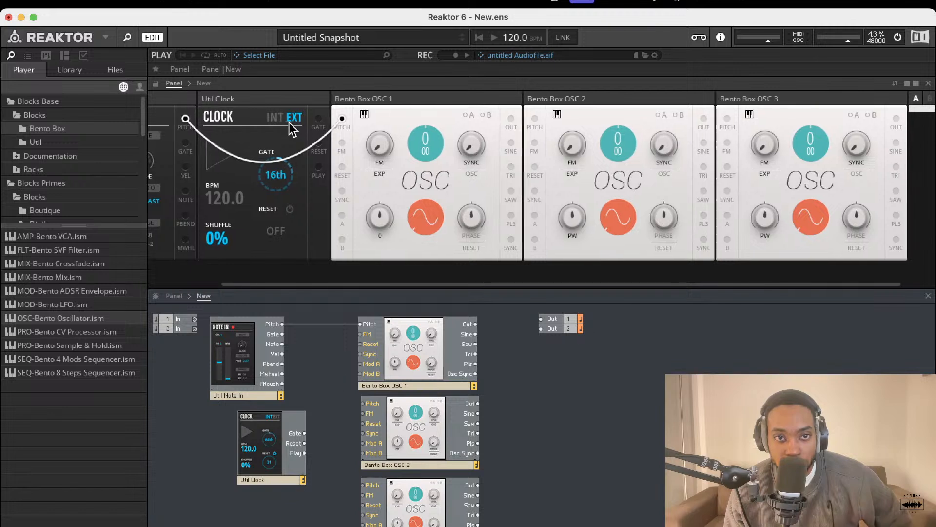
pyautogui.moveTo(317, 119); pyautogui.dragTo(371, 179)
pyautogui.moveTo(557, 145); pyautogui.dragTo(289, 137)
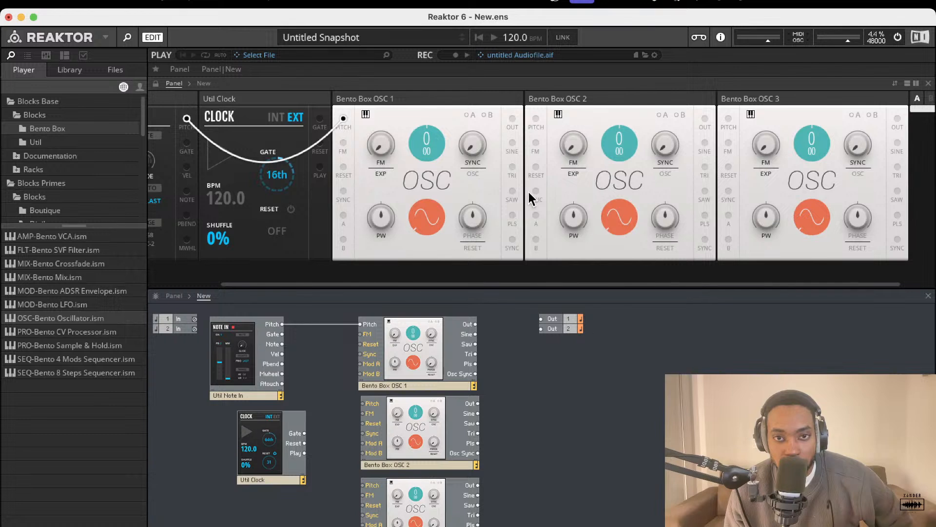
pyautogui.hscroll(-3, 525, 131)
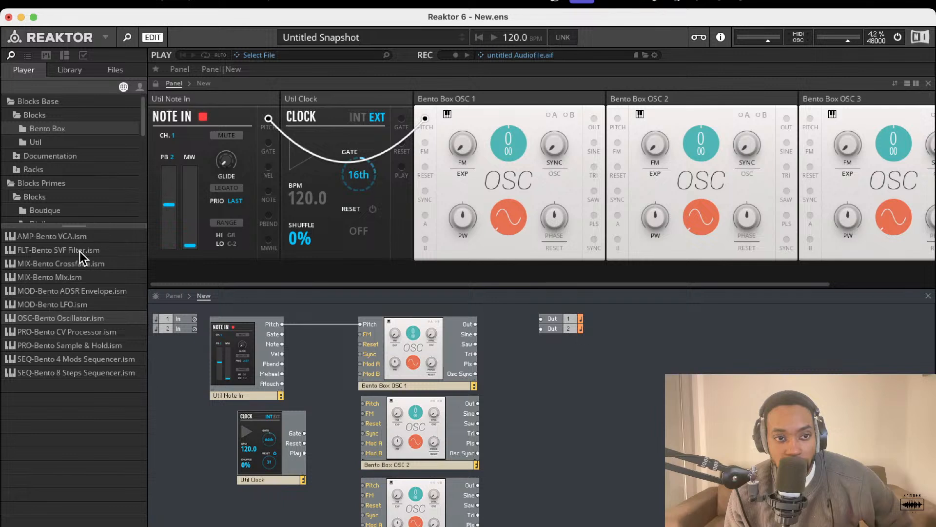
# - Add the Bento SVF Filter and Bento VCA blocks to the structure, beyond the column of oscillators
pyautogui.moveTo(80, 251); pyautogui.dragTo(512, 393)
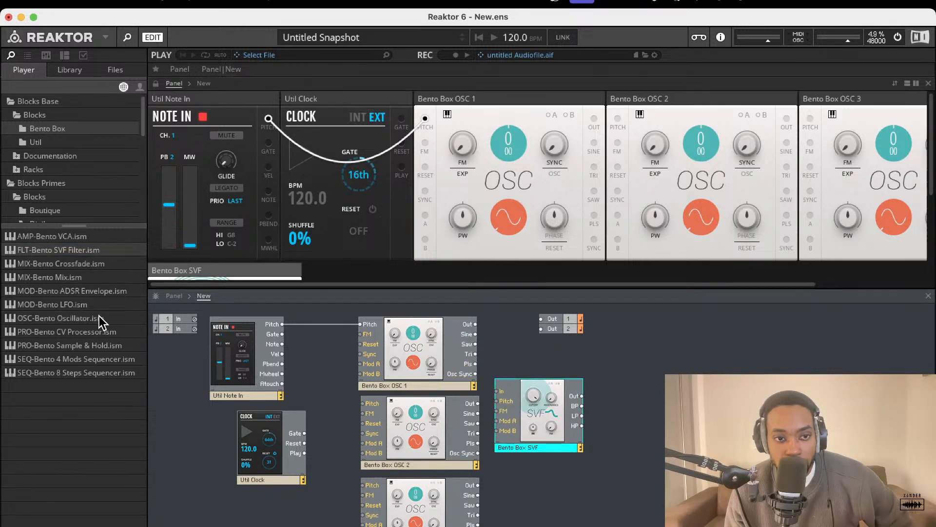
pyautogui.click(80, 320)
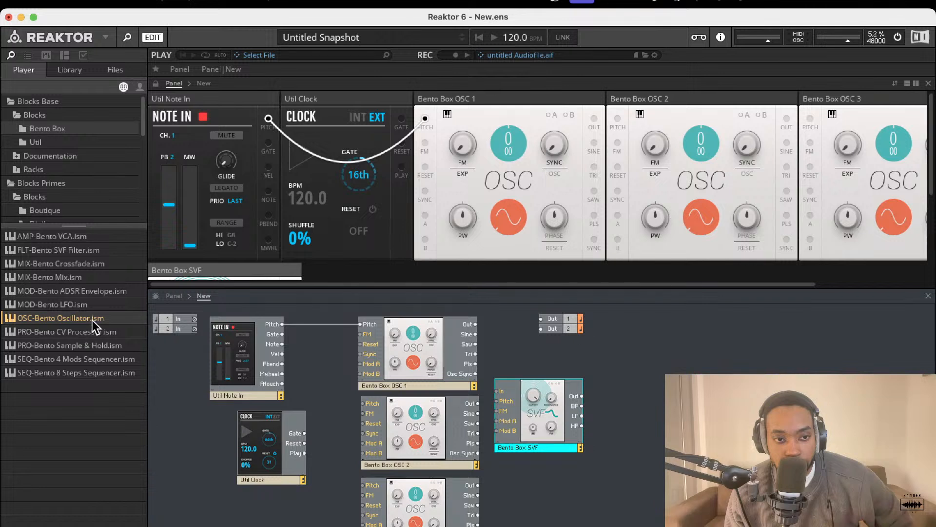
pyautogui.click(54, 143)
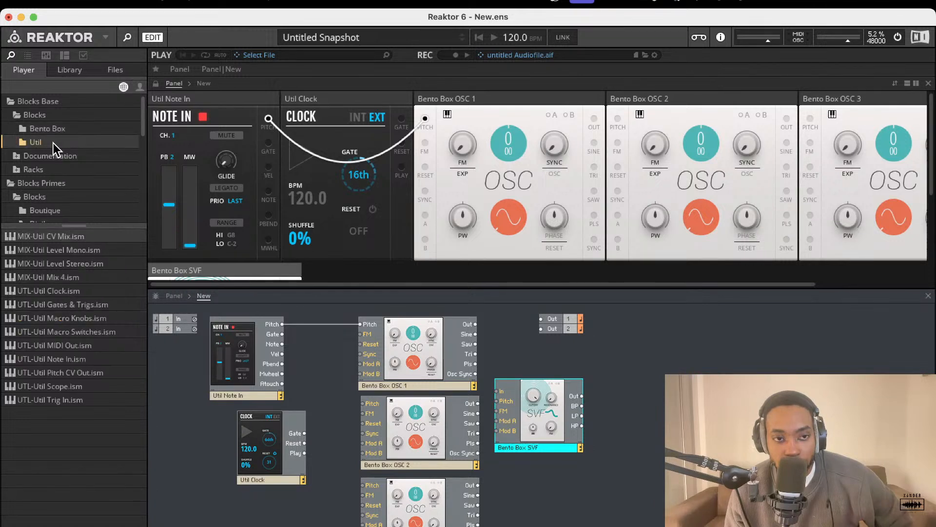
pyautogui.click(53, 130)
pyautogui.moveTo(100, 235); pyautogui.dragTo(605, 375)
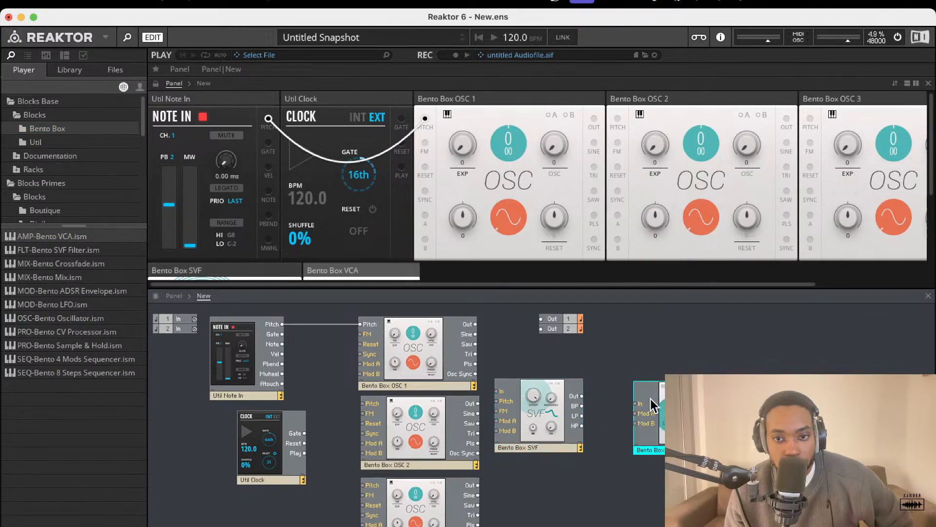
# - Move the two Out modules farther right in the structure and place the VCA block between the SVF filter and them
pyautogui.moveTo(671, 413); pyautogui.dragTo(628, 394)
pyautogui.moveTo(530, 323); pyautogui.dragTo(708, 342)
pyautogui.moveTo(648, 387); pyautogui.dragTo(643, 346)
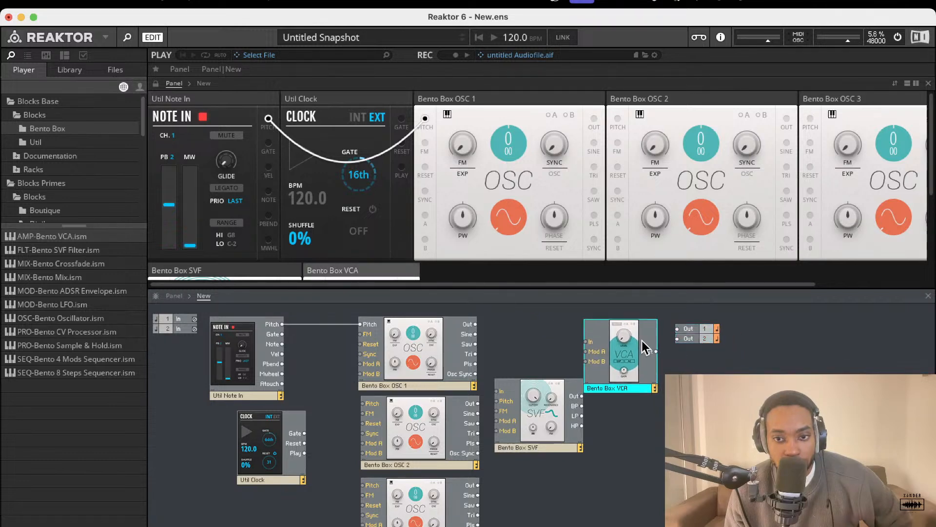
# - Examine the SVF, VCA and oscillator blocks in the panel and how they are arranged
pyautogui.scroll(-5, 361, 194)
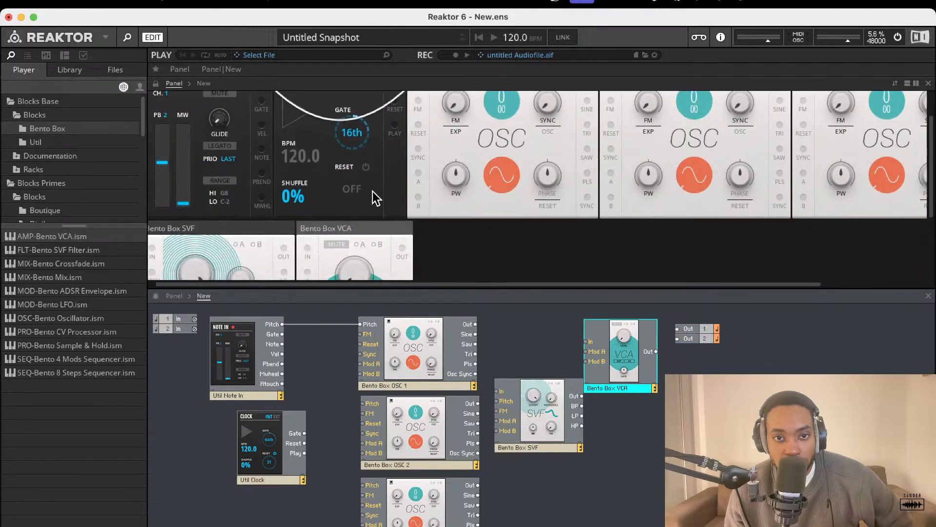
pyautogui.scroll(5, 353, 210)
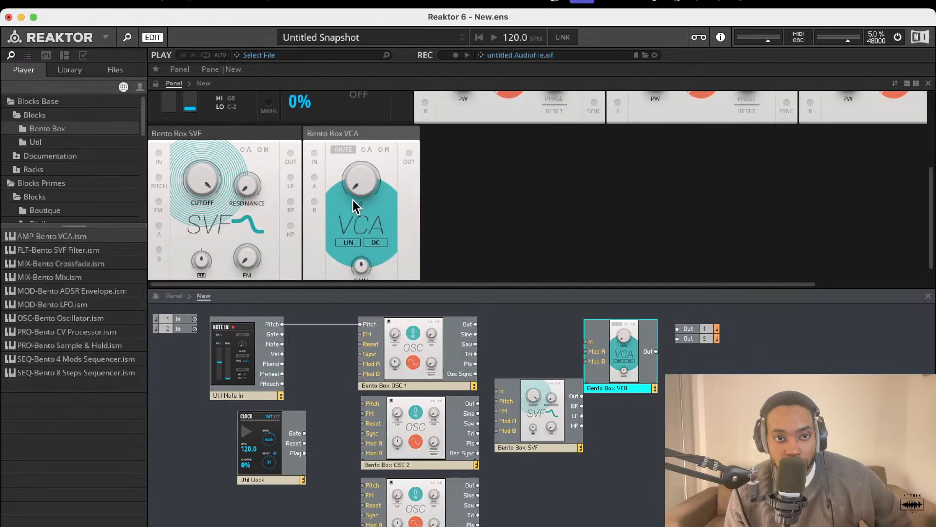
pyautogui.scroll(-2, 355, 212)
pyautogui.hscroll(3, 358, 212)
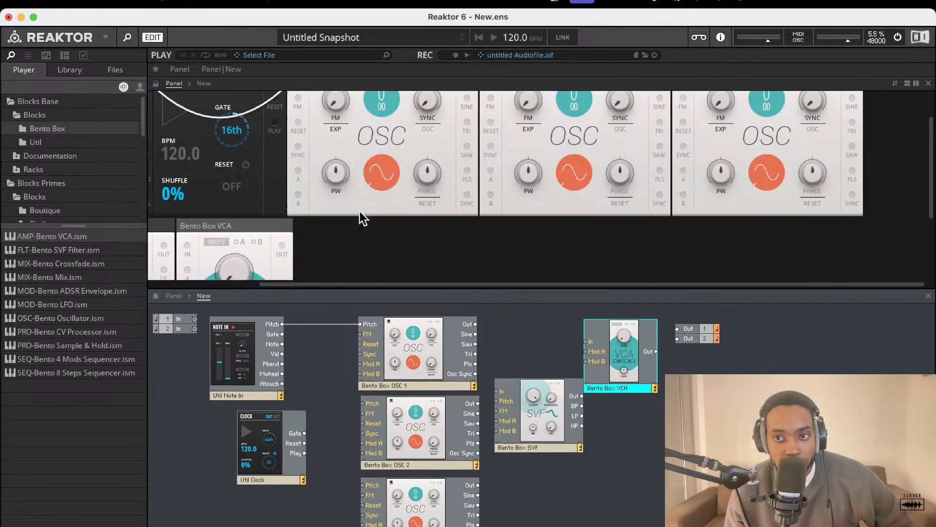
pyautogui.scroll(2, 359, 212)
pyautogui.hscroll(-4, 353, 210)
pyautogui.scroll(-6, 350, 209)
pyautogui.scroll(5, 349, 210)
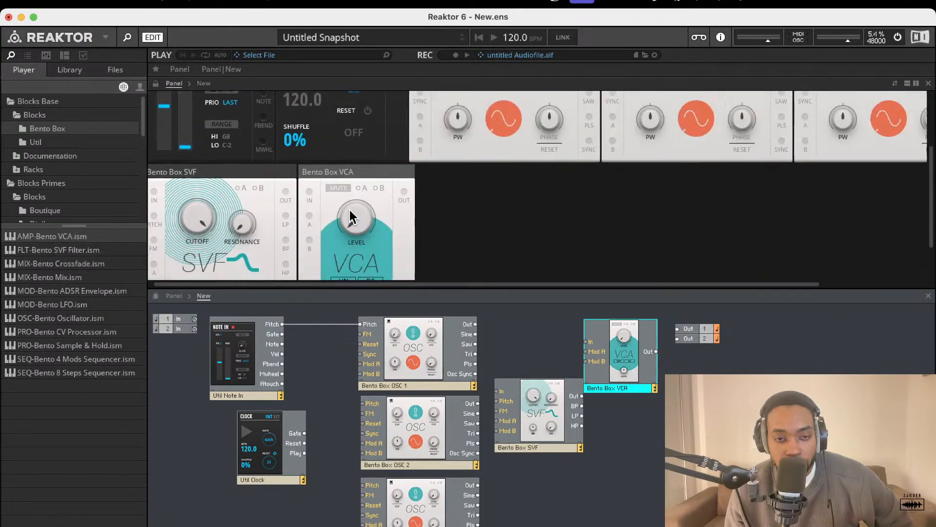
pyautogui.scroll(-5, 350, 209)
pyautogui.hscroll(1, 350, 210)
pyautogui.scroll(4, 351, 211)
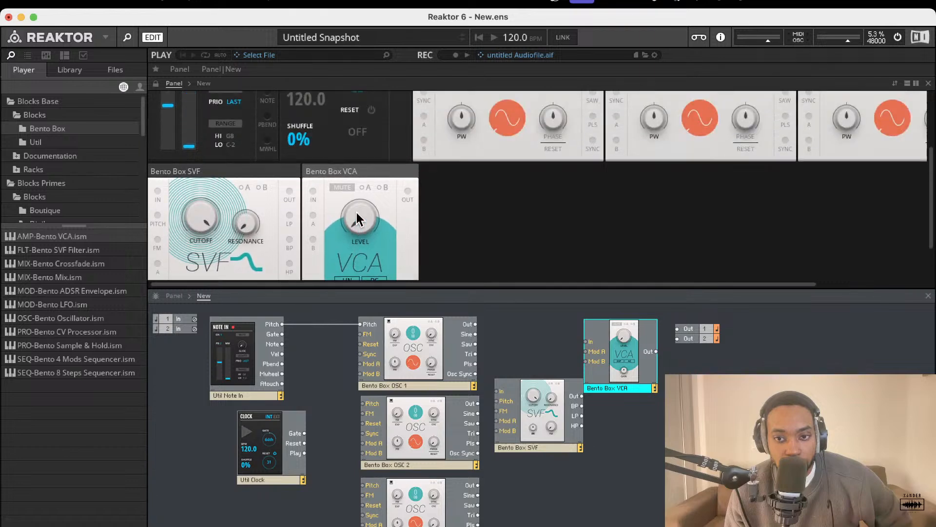
pyautogui.scroll(-5, 356, 212)
pyautogui.hscroll(2, 356, 215)
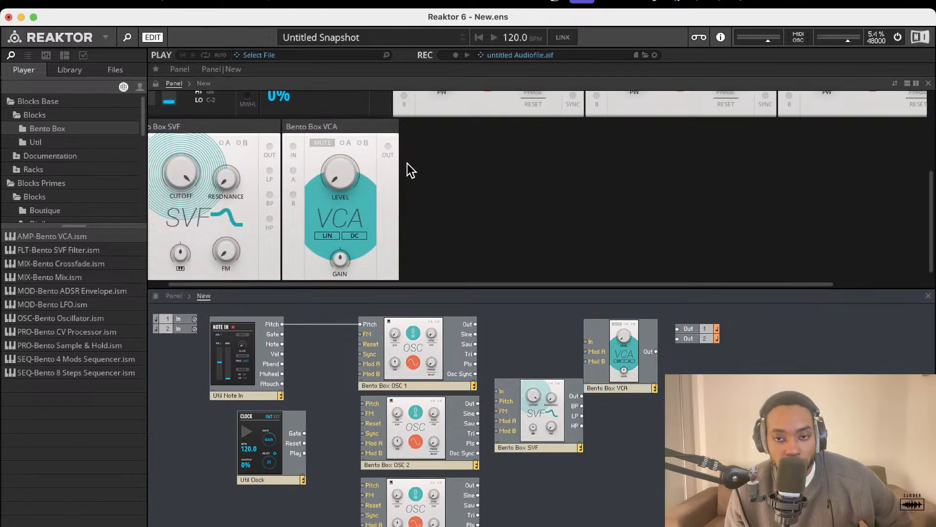
pyautogui.scroll(-1, 406, 164)
pyautogui.hscroll(4, 404, 165)
pyautogui.scroll(4, 402, 169)
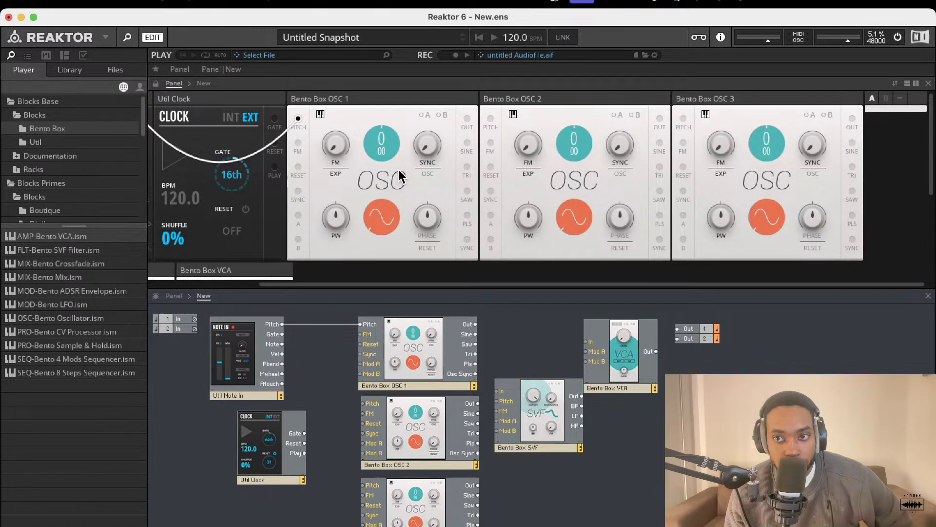
pyautogui.scroll(-4, 417, 164)
pyautogui.scroll(4, 412, 168)
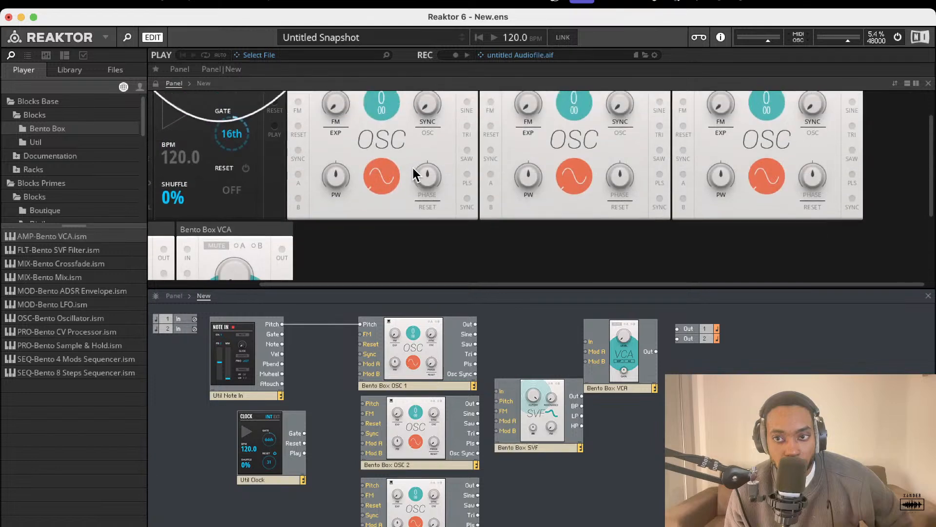
pyautogui.scroll(-4, 536, 134)
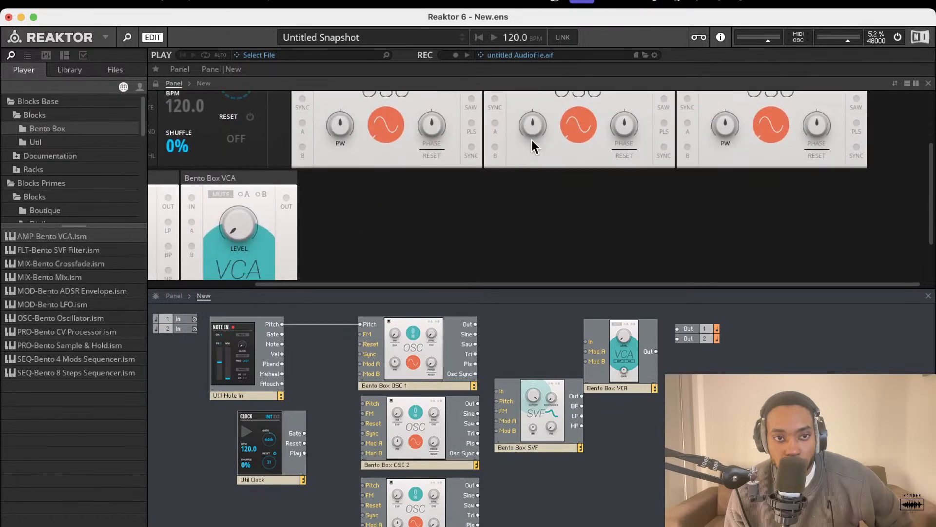
# - Connect the Out port of the Bento Box VCA to both Out modules, 1 and 2
pyautogui.hscroll(-4, 513, 139)
pyautogui.scroll(4, 488, 141)
pyautogui.scroll(-2, 481, 142)
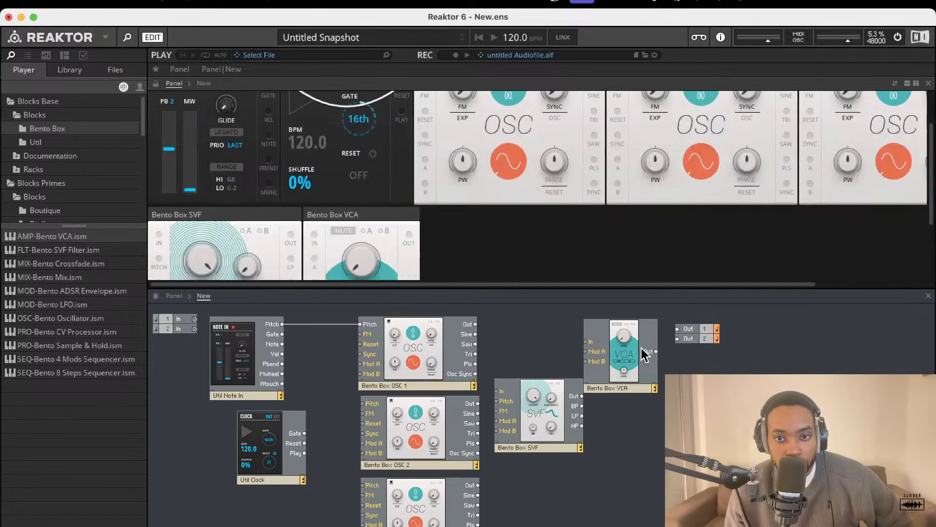
pyautogui.moveTo(653, 351); pyautogui.dragTo(679, 339)
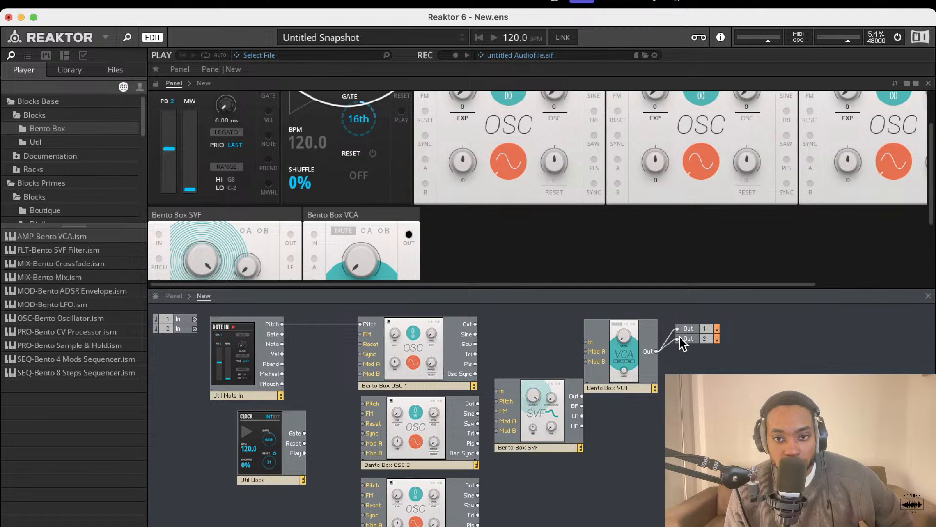
# - Inspect the info and view properties of the VCA's Out port and of the VCA block
pyautogui.rightClick(410, 235)
pyautogui.click(414, 216)
pyautogui.scroll(1, 410, 235)
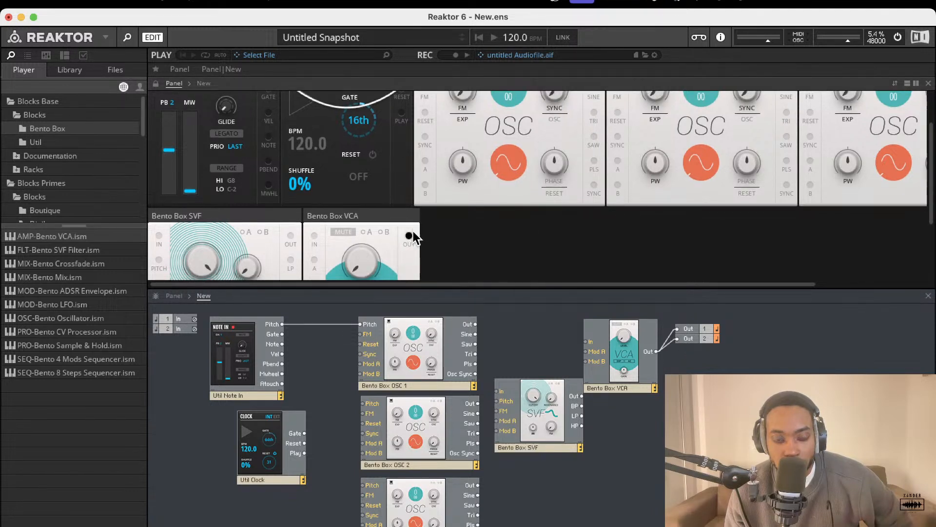
pyautogui.rightClick(409, 235)
pyautogui.click(417, 277)
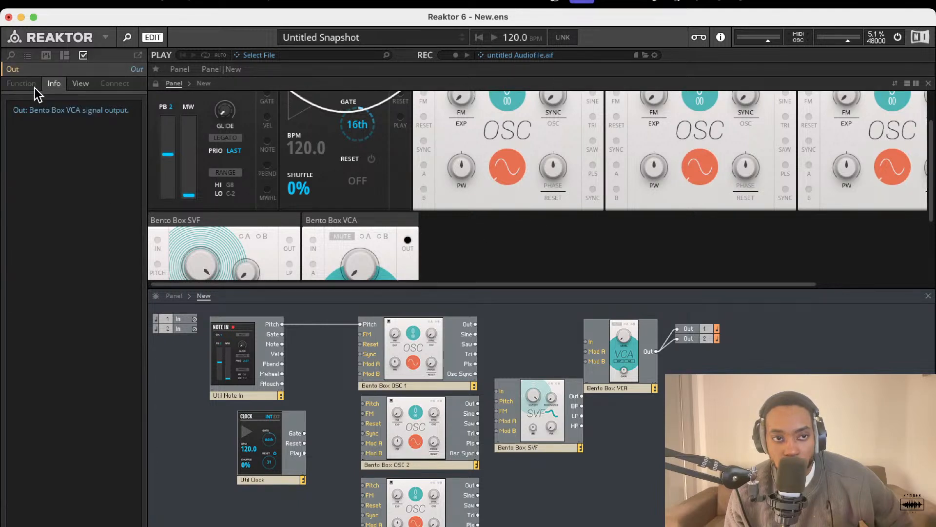
pyautogui.click(81, 83)
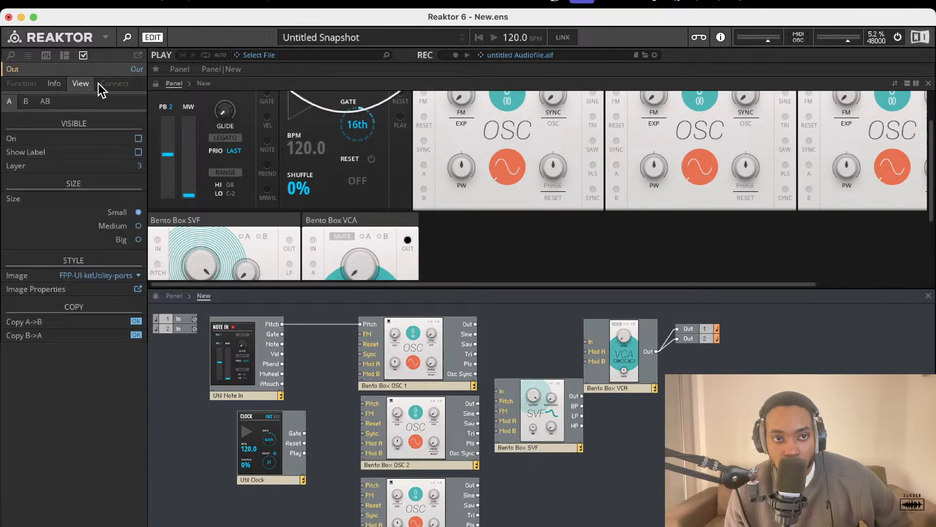
pyautogui.click(376, 226)
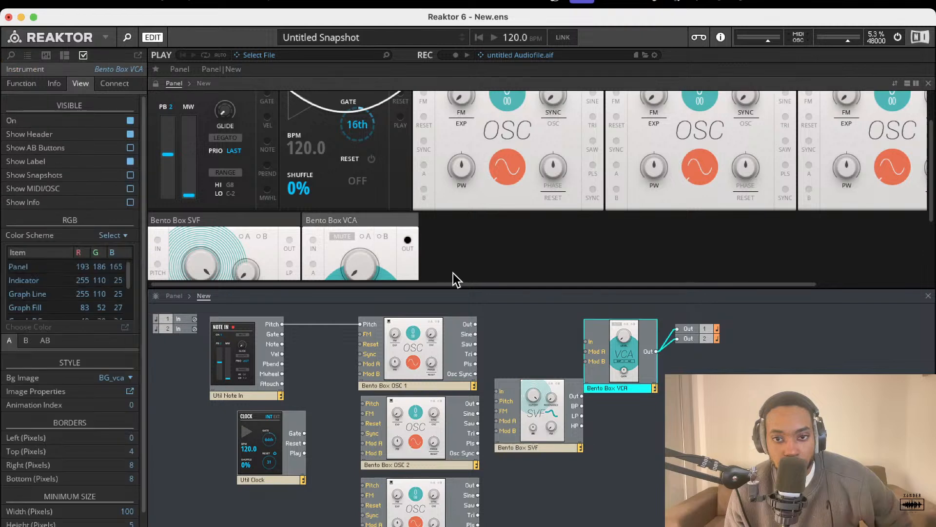
# - Move the Bento Box VCA block slightly lower and farther right in the structure, and start the transport
pyautogui.click(568, 343)
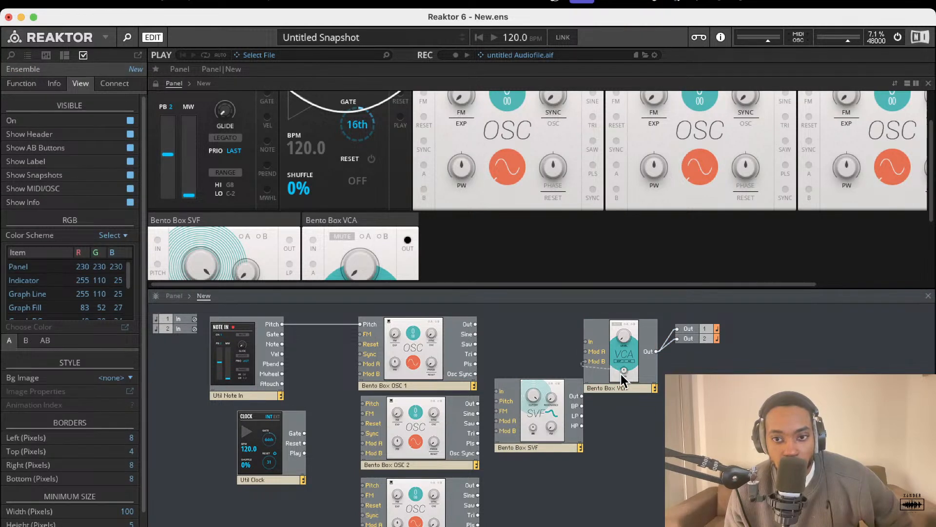
pyautogui.moveTo(629, 370); pyautogui.dragTo(635, 375)
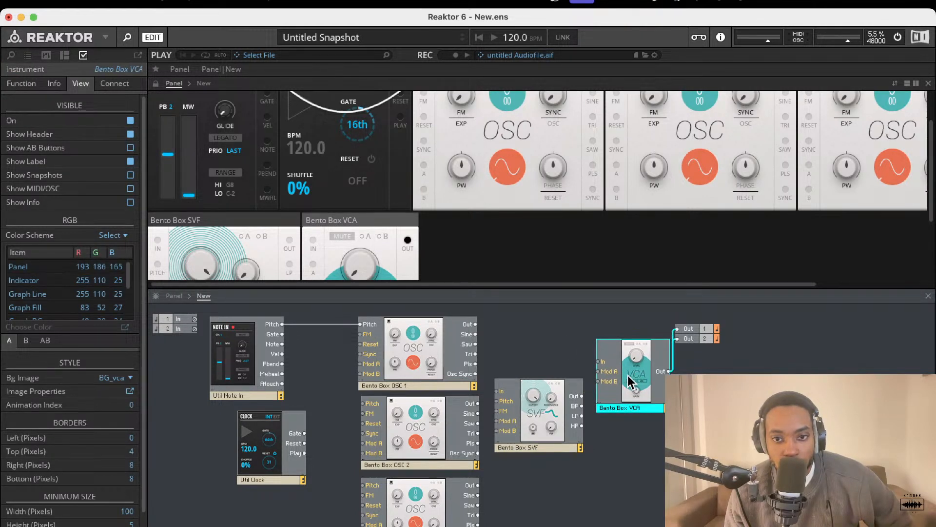
pyautogui.scroll(-2, 397, 223)
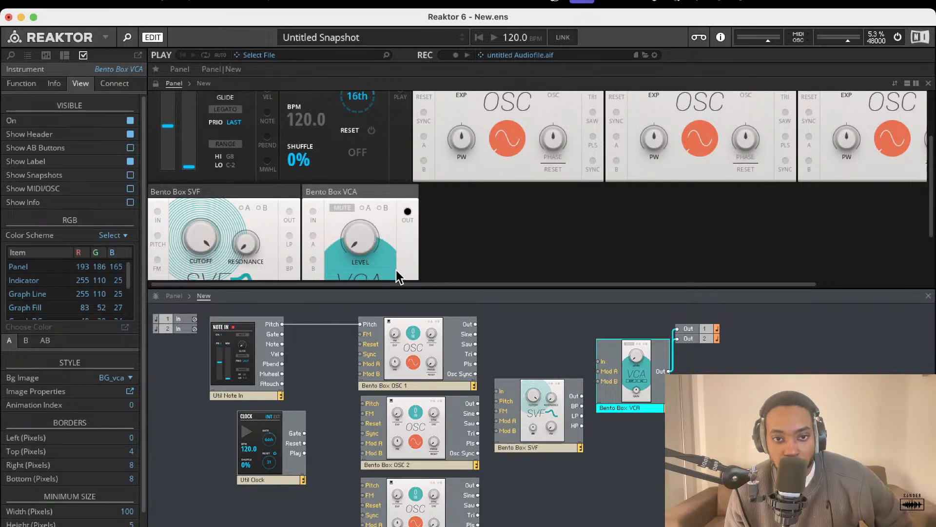
pyautogui.scroll(5, 345, 221)
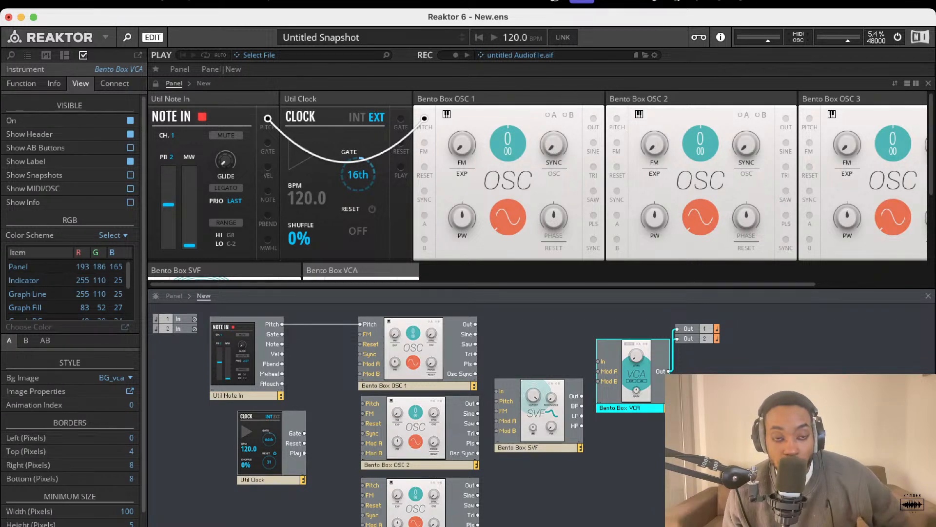
pyautogui.click(610, 473)
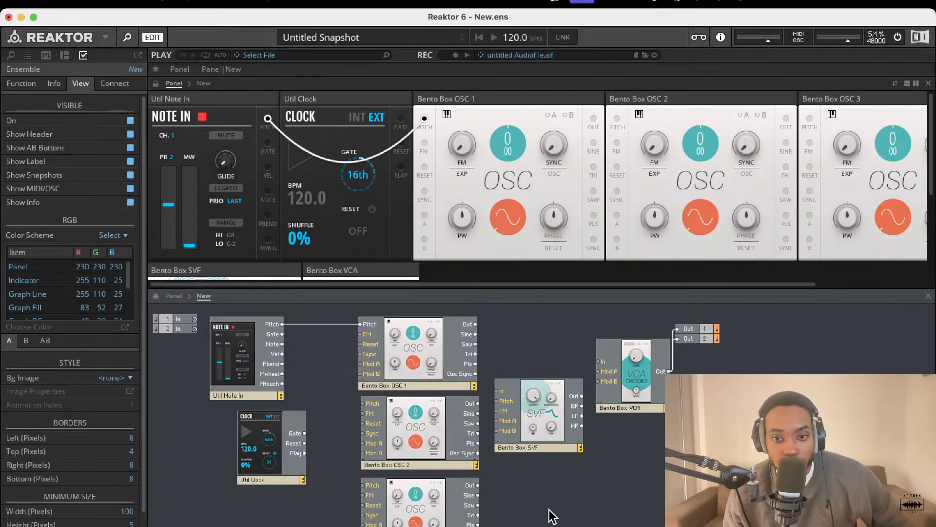
pyautogui.press('space')
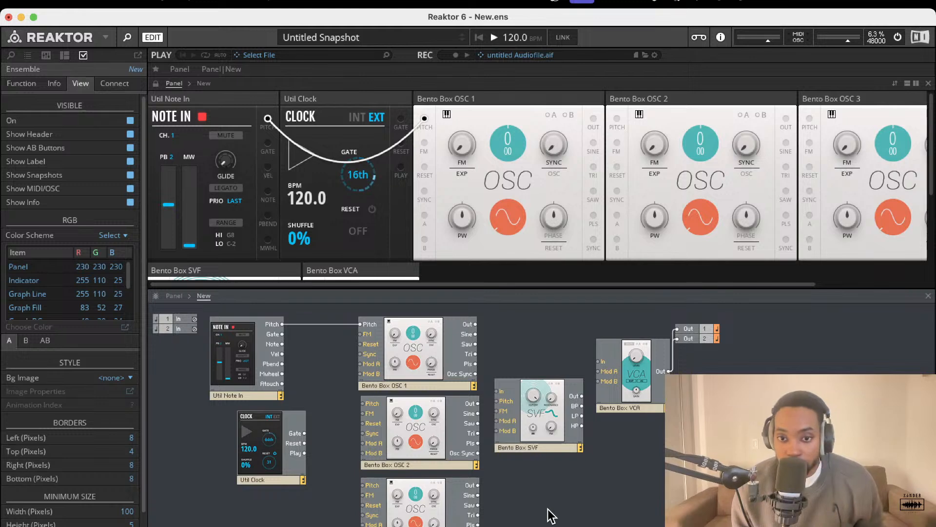
# - Search the structure's insertable modules for "waveta", shorten the search to "wav", and dismiss it
pyautogui.doubleClick(552, 516)
pyautogui.write('wave')
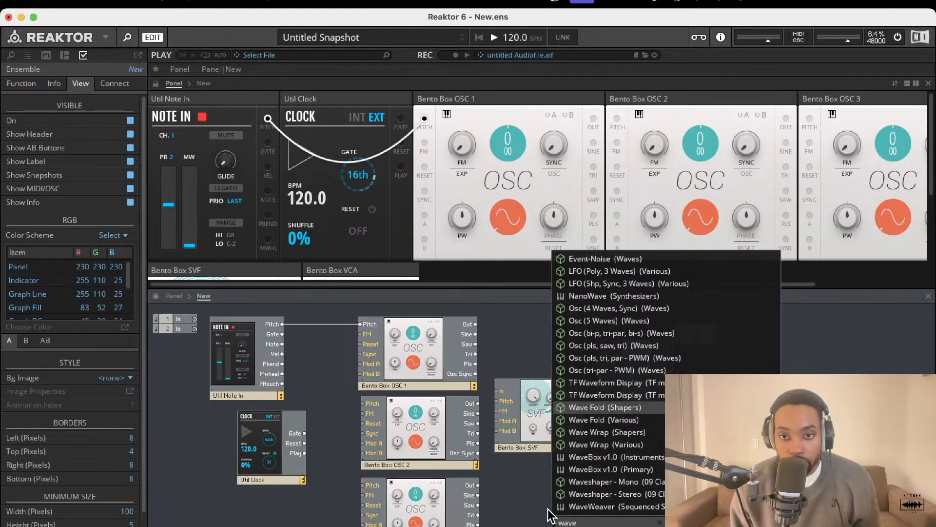
pyautogui.write('ta')
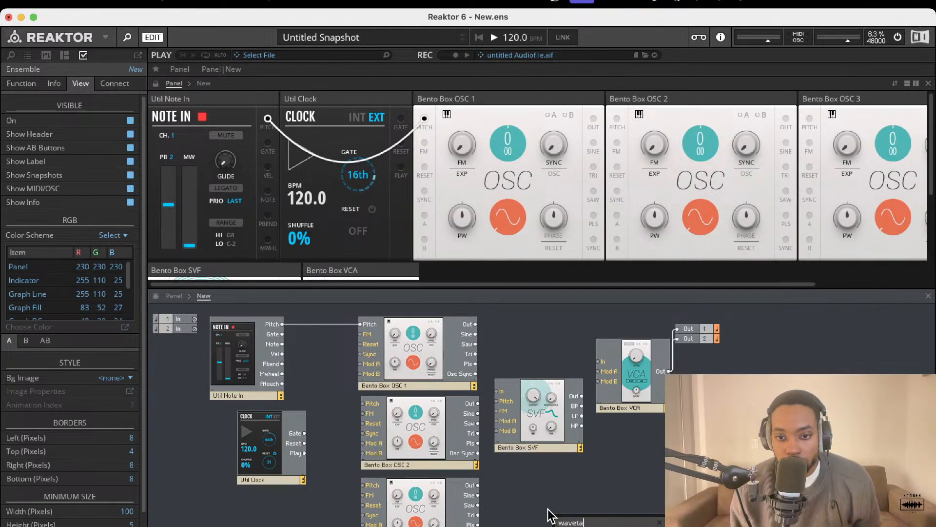
pyautogui.press('BackSpace')
pyautogui.press('BackSpace')
pyautogui.press('BackSpace')
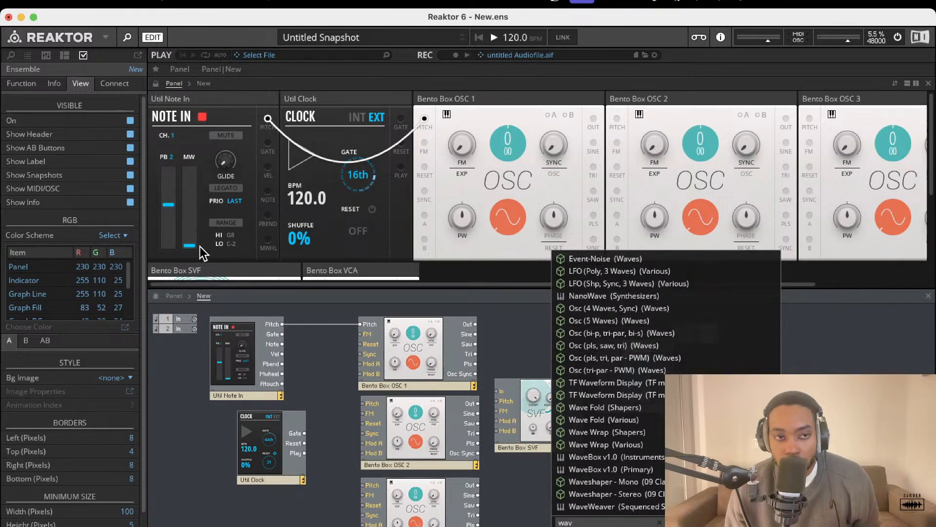
pyautogui.click(55, 94)
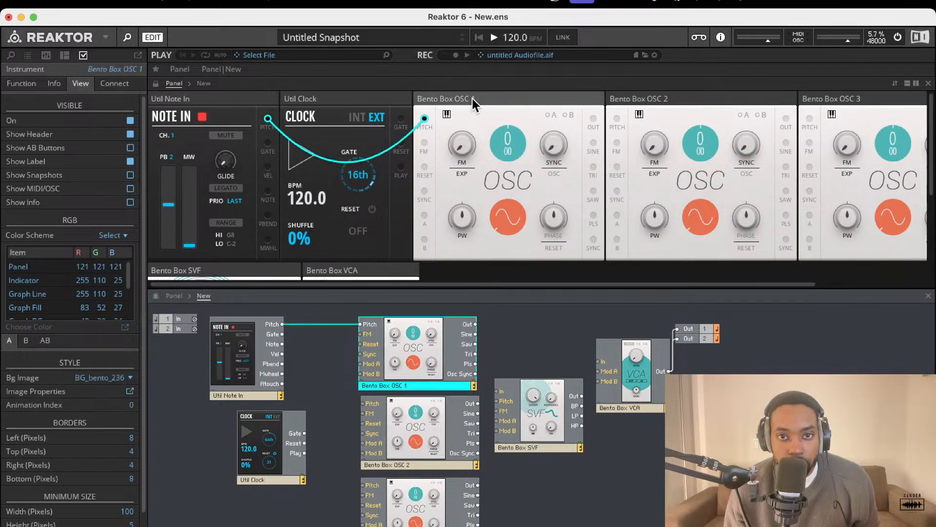
# - Browse the Blocks Base library, including the Bento Box and Util folders, for further blocks
pyautogui.click(27, 55)
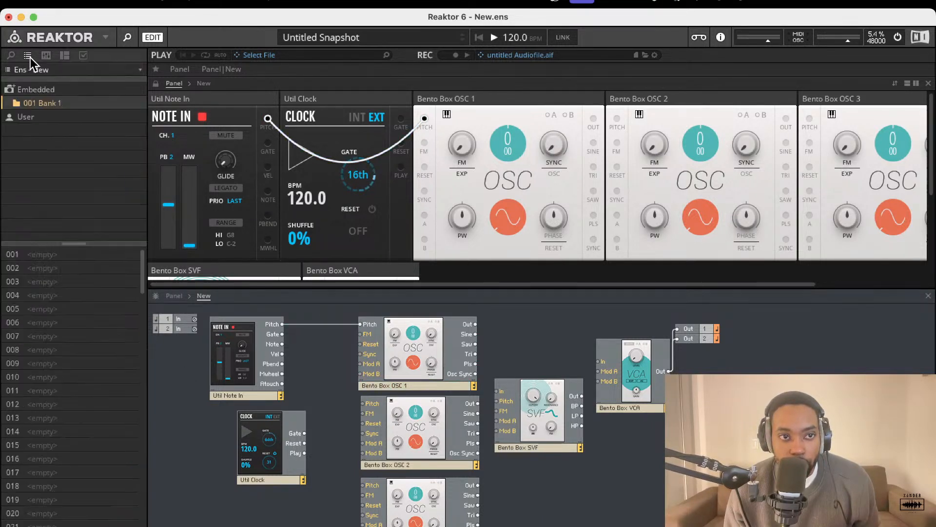
pyautogui.click(11, 56)
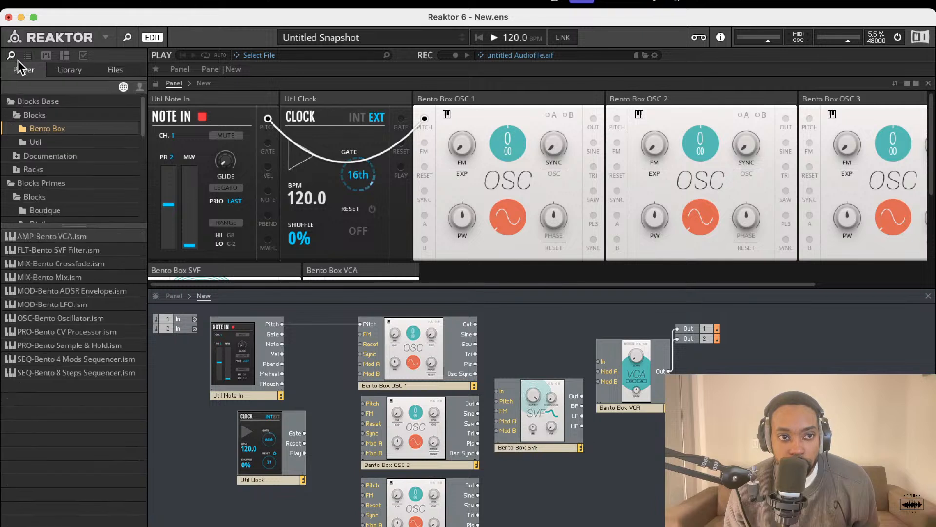
pyautogui.click(45, 142)
pyautogui.click(23, 156)
pyautogui.click(18, 157)
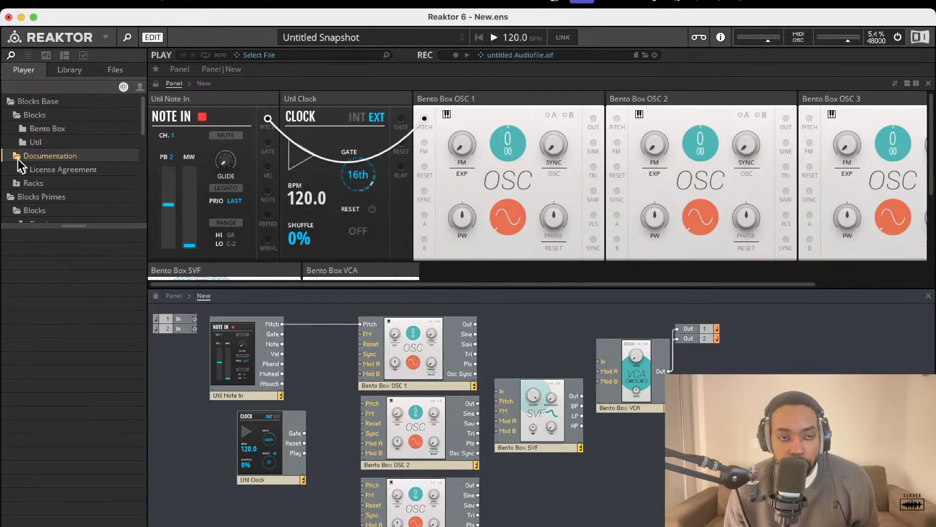
pyautogui.click(23, 129)
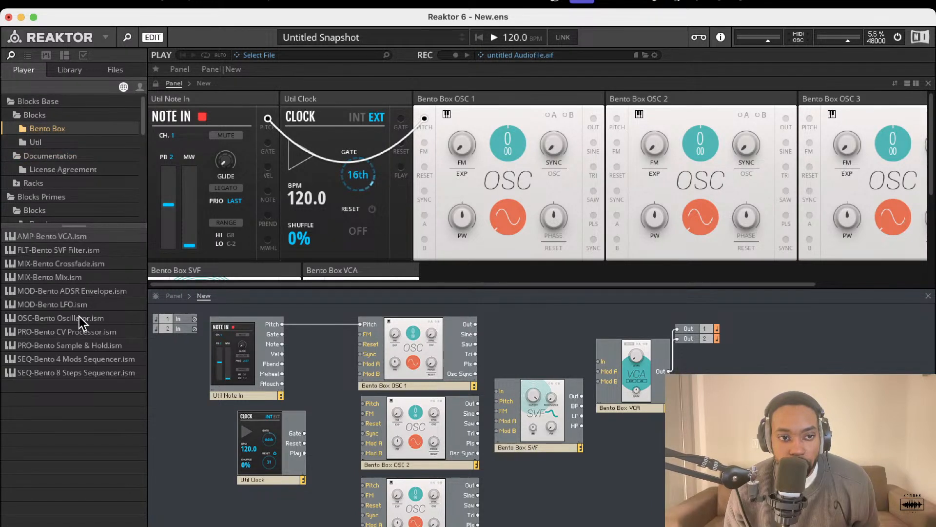
pyautogui.click(74, 292)
pyautogui.click(25, 146)
pyautogui.scroll(-2, 27, 164)
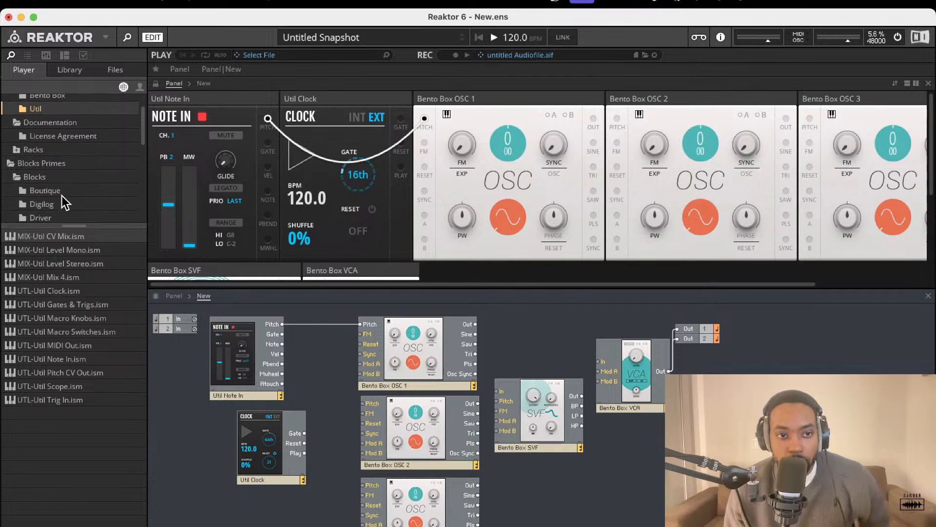
# - Look through the Boutique, Digilog and Driver folders of Blocks Primes for other blocks
pyautogui.click(23, 137)
pyautogui.scroll(-2, 28, 160)
pyautogui.click(25, 167)
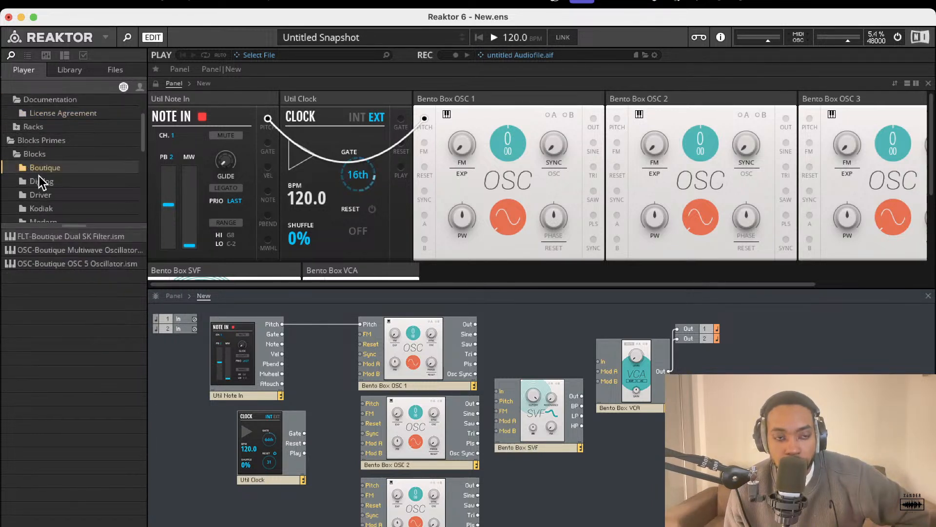
pyautogui.click(39, 180)
pyautogui.scroll(-2, 43, 191)
pyautogui.click(43, 166)
# - Add the Kodiak Morph Filter block from Blocks Primes to the structure and place it beside OSC 1
pyautogui.click(45, 180)
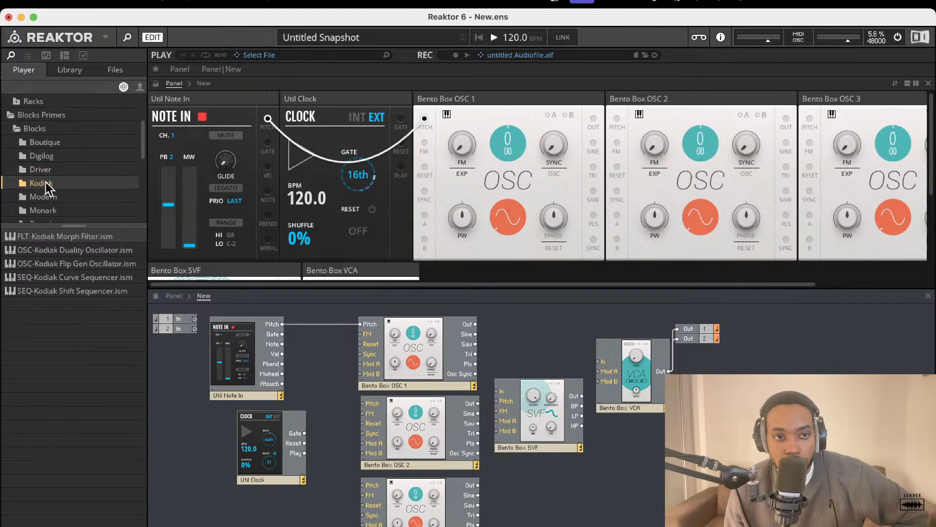
pyautogui.scroll(-2, 46, 195)
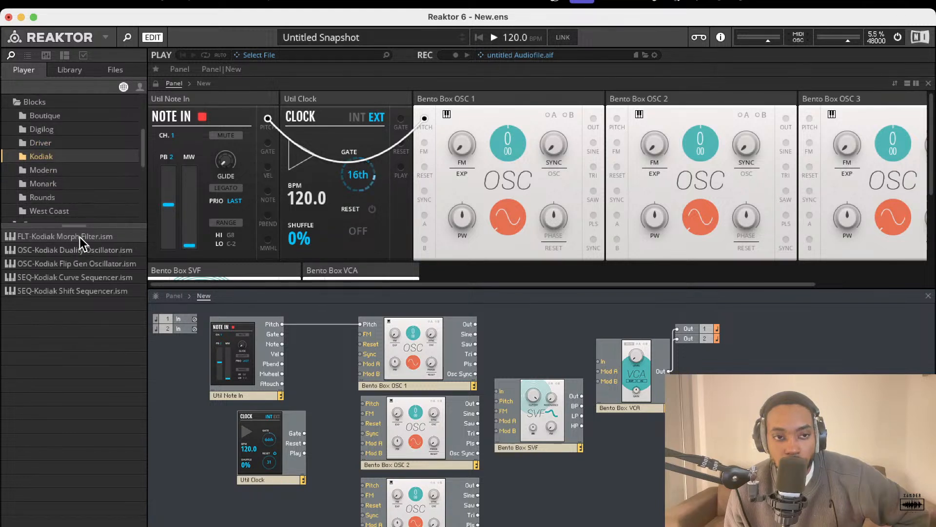
pyautogui.moveTo(74, 238); pyautogui.dragTo(545, 438)
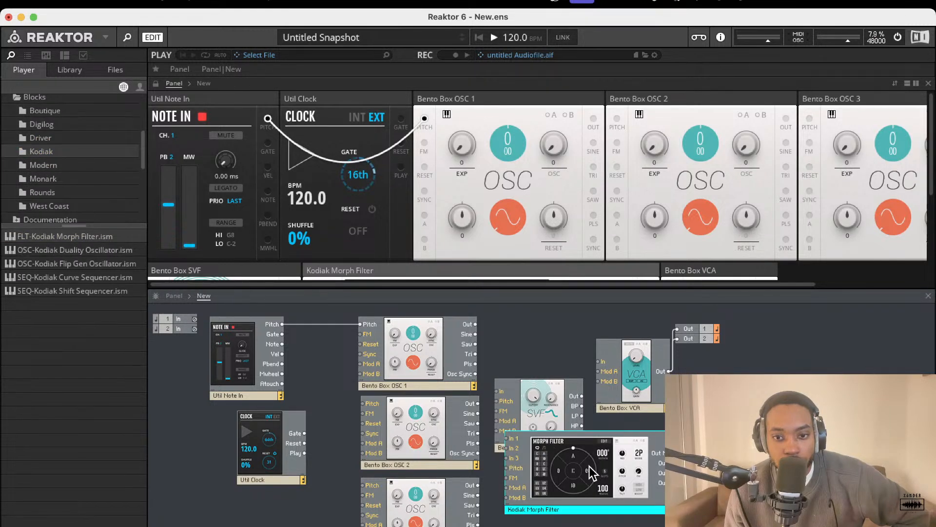
pyautogui.moveTo(589, 467); pyautogui.dragTo(559, 356)
pyautogui.scroll(-5, 449, 247)
pyautogui.hscroll(3, 448, 248)
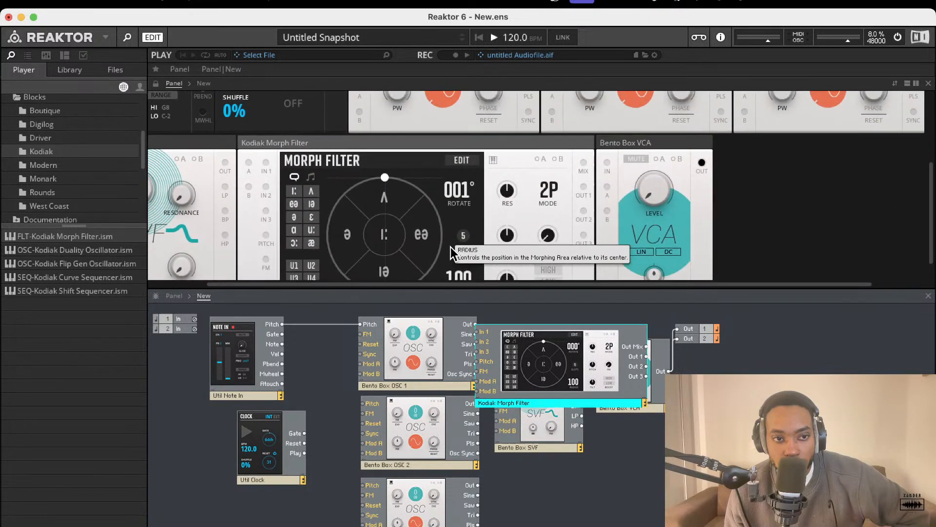
# - Add the Kodiak Duality Oscillator block to the structure near OSC 1 and delete the Kodiak Morph Filter
pyautogui.scroll(3, 451, 247)
pyautogui.hscroll(-3, 450, 247)
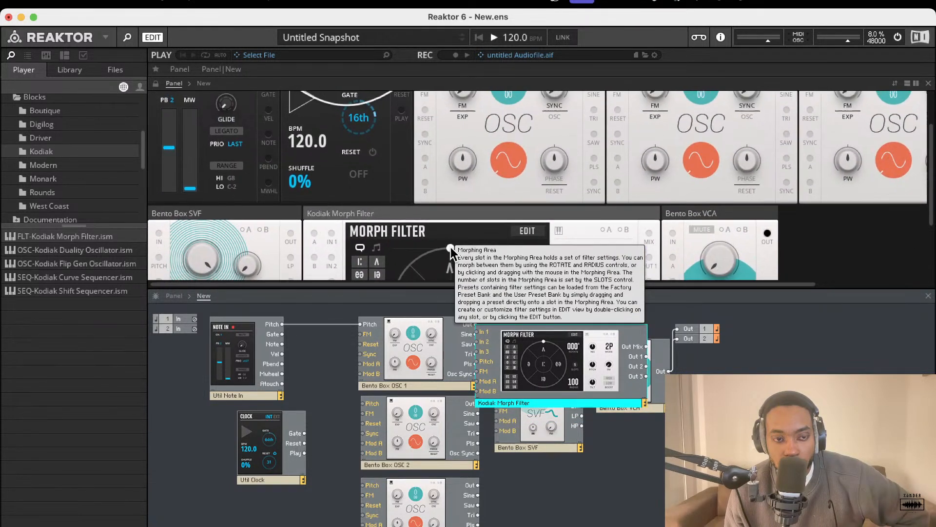
pyautogui.moveTo(104, 254); pyautogui.dragTo(580, 431)
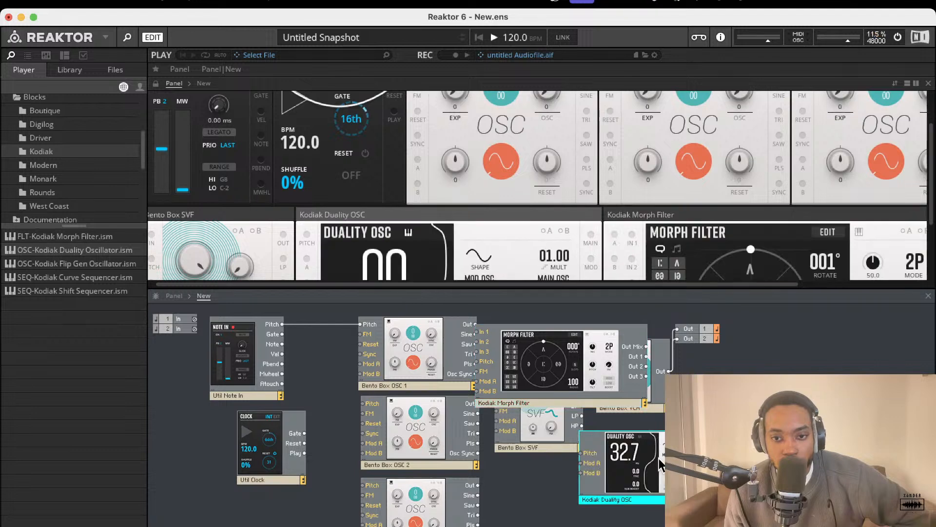
pyautogui.moveTo(658, 458); pyautogui.dragTo(447, 343)
pyautogui.click(553, 351)
pyautogui.press('Delete')
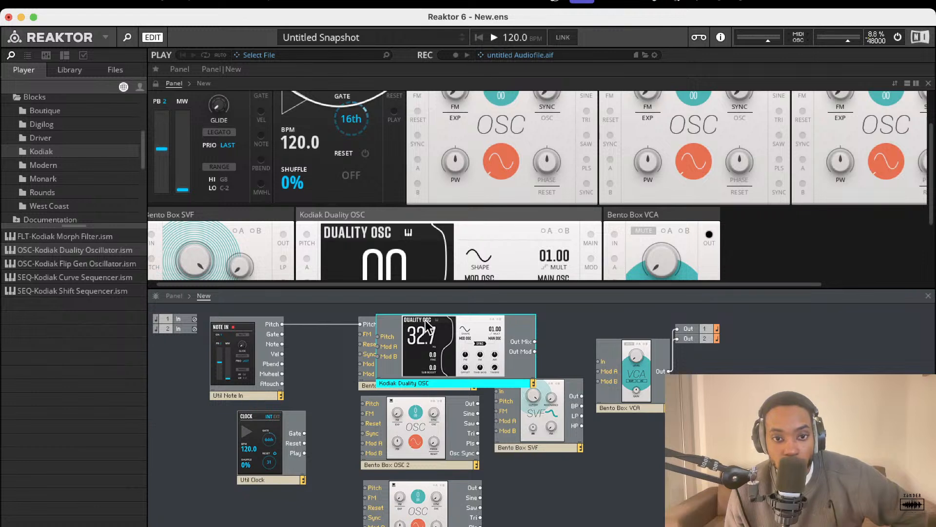
# - Shift the three Bento Box oscillators downward in the structure and place the Kodiak Duality OSC above them
pyautogui.moveTo(435, 349); pyautogui.dragTo(429, 340)
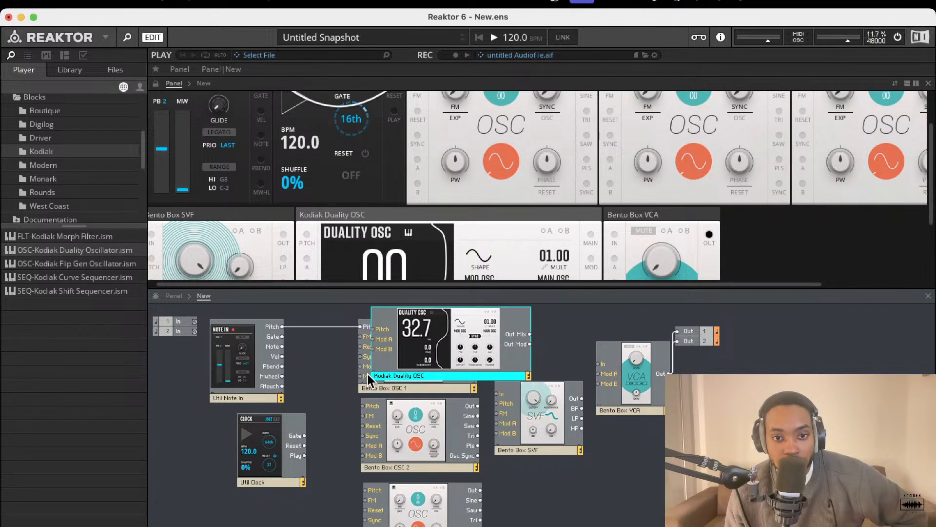
pyautogui.moveTo(382, 435); pyautogui.dragTo(396, 457)
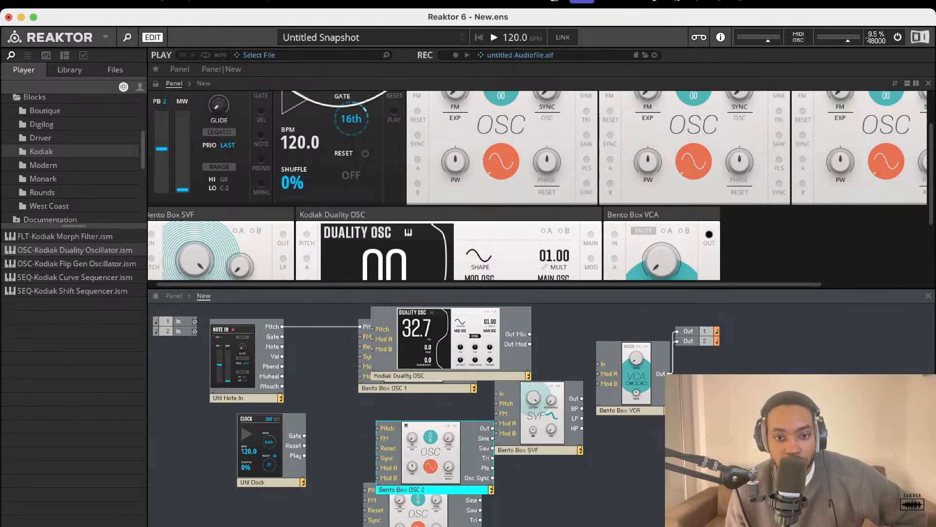
pyautogui.moveTo(390, 497); pyautogui.dragTo(405, 526)
pyautogui.moveTo(411, 472); pyautogui.dragTo(408, 524)
pyautogui.moveTo(404, 389); pyautogui.dragTo(415, 456)
pyautogui.moveTo(376, 329); pyautogui.dragTo(361, 337)
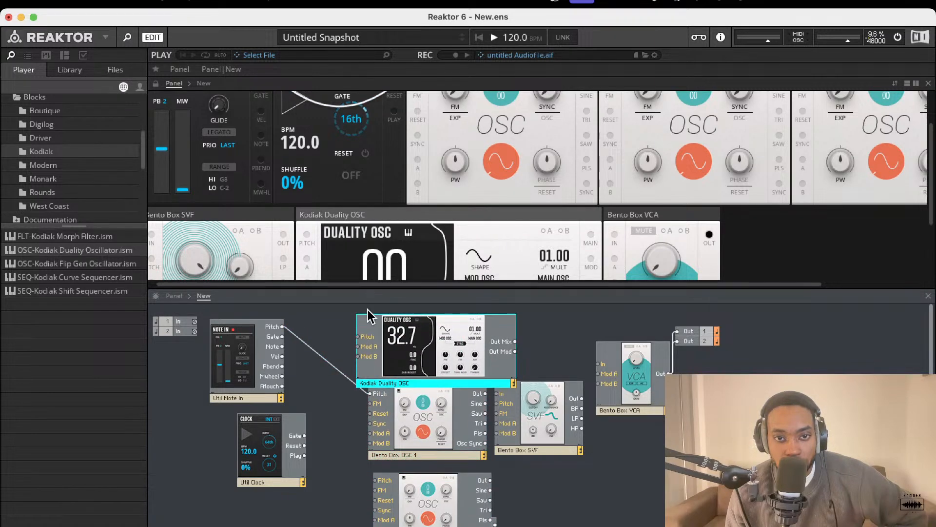
# - Patch the Note In block's Pitch output to the Kodiak Duality OSC's Pitch input
pyautogui.scroll(3, 365, 266)
pyautogui.scroll(-2, 364, 263)
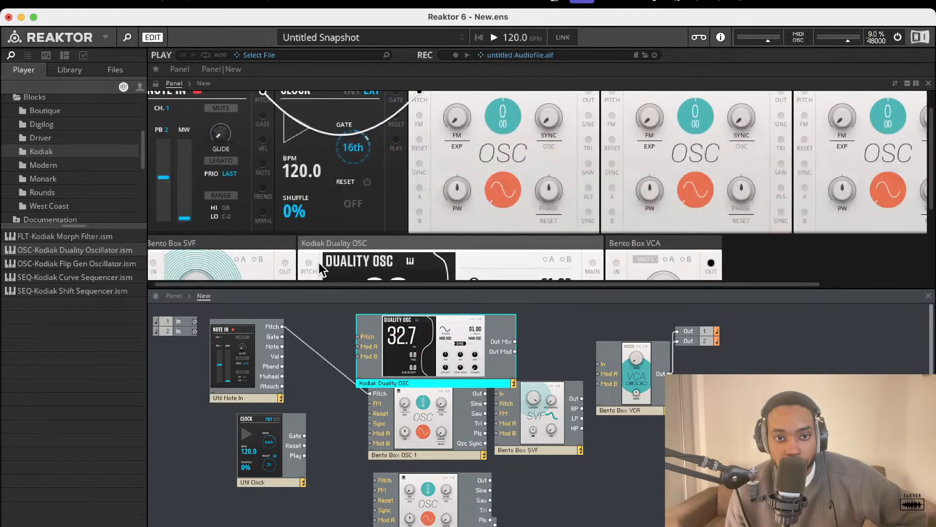
pyautogui.moveTo(308, 263); pyautogui.dragTo(264, 114)
pyautogui.scroll(2, 265, 97)
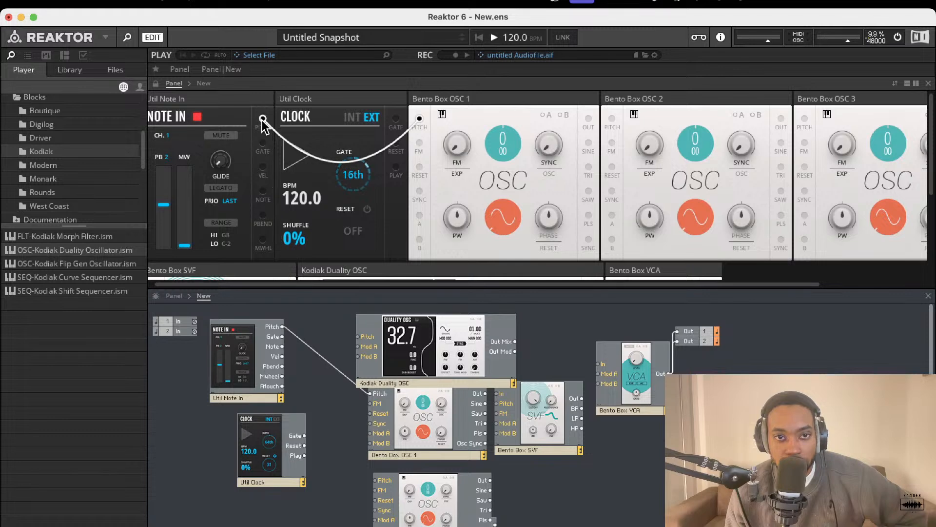
pyautogui.scroll(-3, 281, 165)
pyautogui.moveTo(309, 248); pyautogui.dragTo(263, 116)
pyautogui.scroll(3, 273, 100)
pyautogui.scroll(-3, 302, 171)
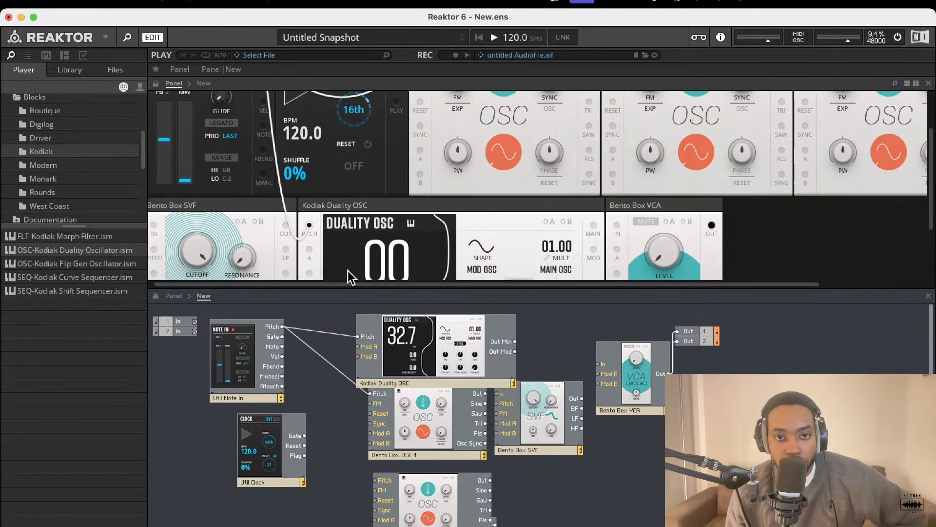
# - Disconnect the pitch cable from Bento Box OSC 1 and nudge the Kodiak Duality OSC clear of it
pyautogui.scroll(3, 390, 156)
pyautogui.moveTo(429, 122); pyautogui.dragTo(429, 173)
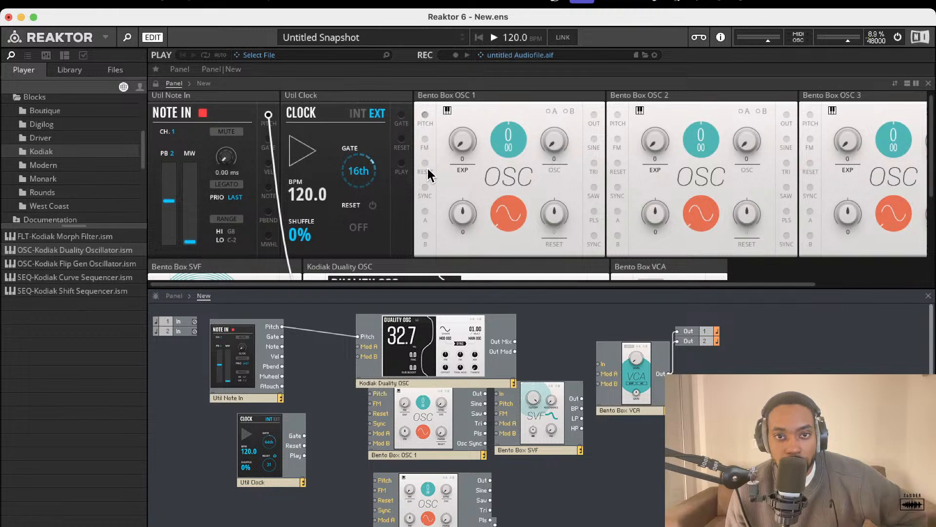
pyautogui.moveTo(393, 368); pyautogui.dragTo(384, 363)
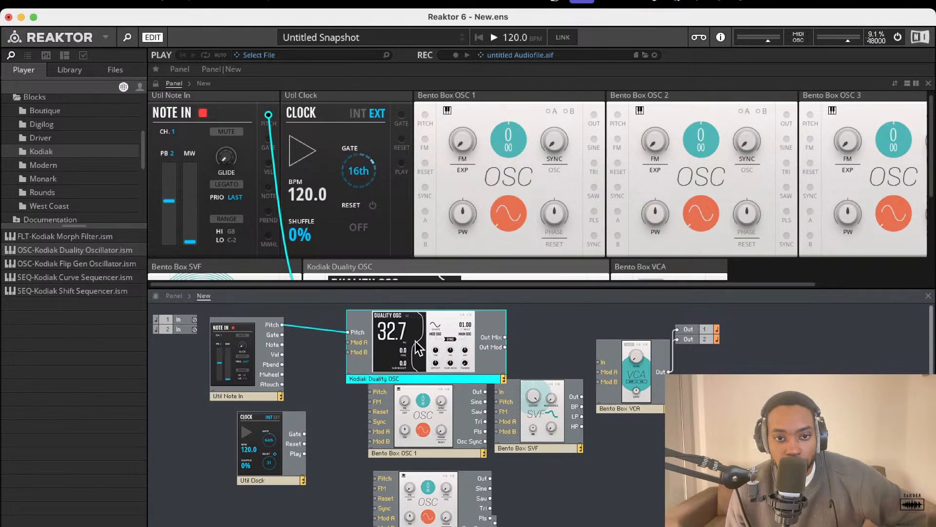
pyautogui.click(419, 196)
pyautogui.scroll(-2, 415, 205)
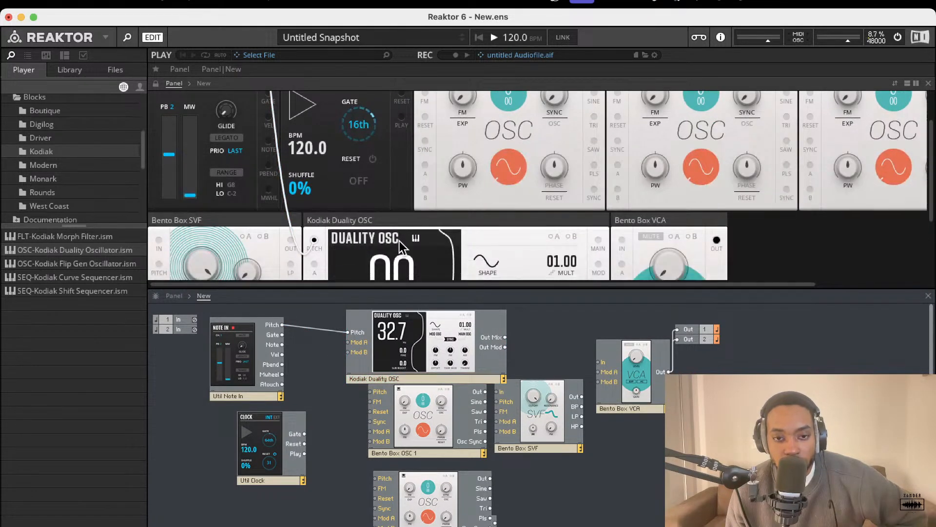
pyautogui.moveTo(409, 355); pyautogui.dragTo(409, 348)
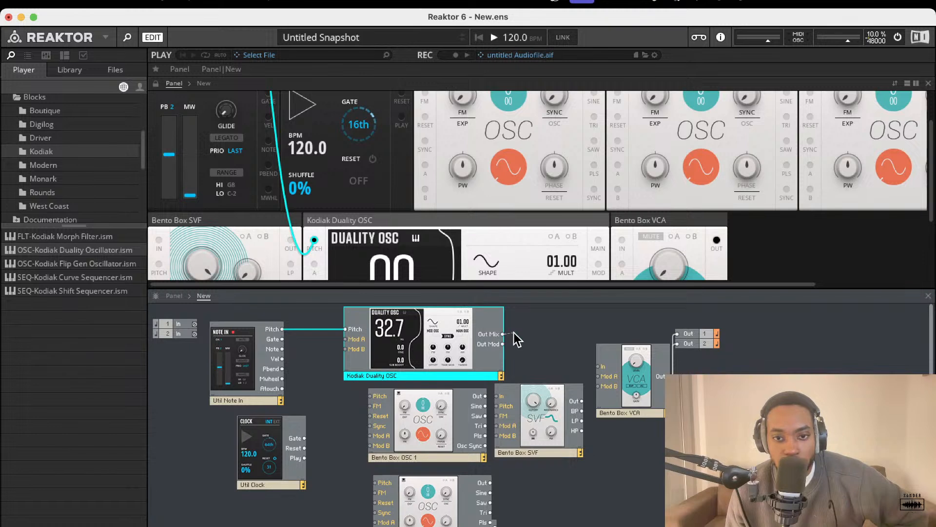
# - Add a stereo Bento Box VCA and connect the Duality OSC's Out Mix to its L input and Out Mod to its R input
pyautogui.moveTo(514, 332); pyautogui.dragTo(572, 351)
pyautogui.click(649, 463)
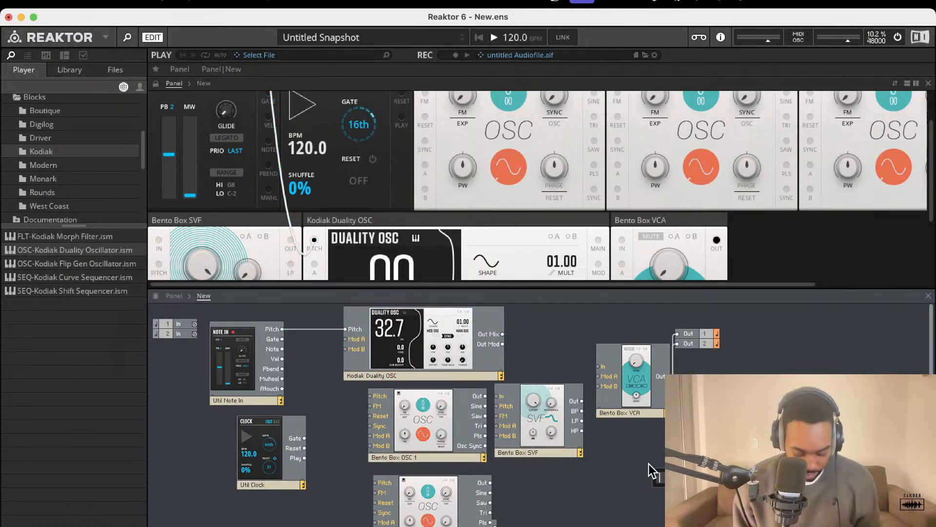
pyautogui.write('vc')
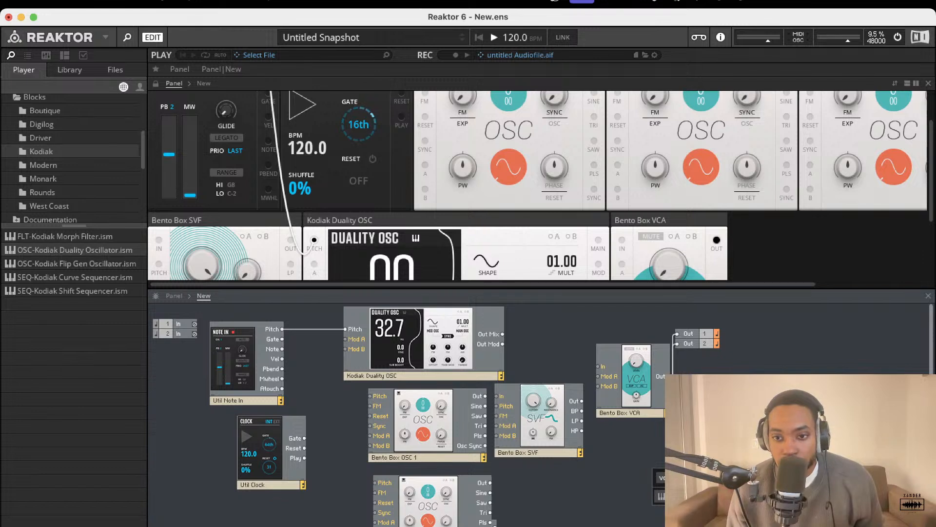
pyautogui.press('Return')
pyautogui.moveTo(686, 508); pyautogui.dragTo(504, 335)
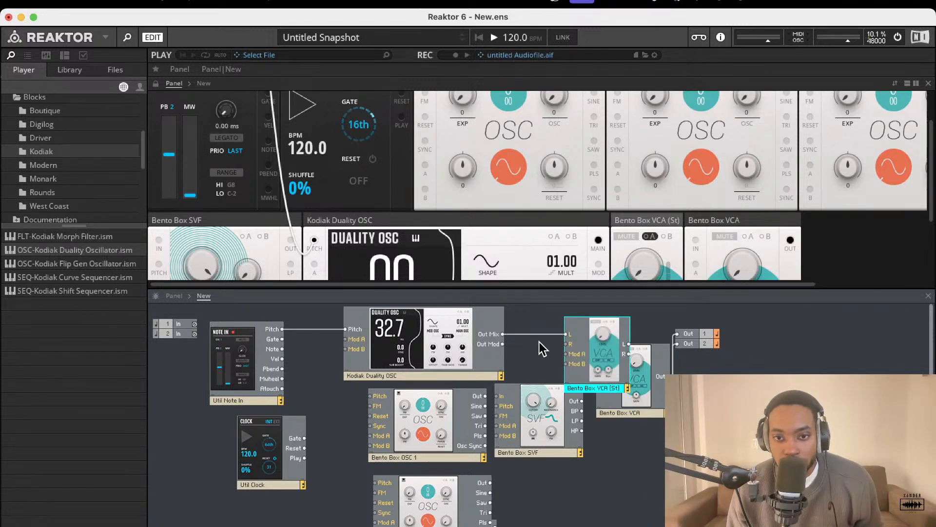
pyautogui.moveTo(567, 344); pyautogui.dragTo(503, 344)
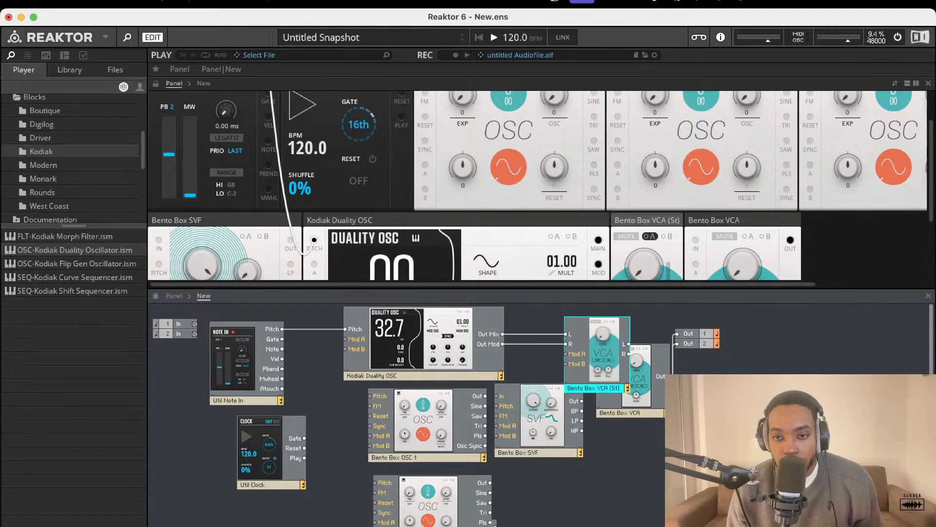
# - Connect the stereo VCA's L and R outputs to Out 1 and Out 2, and delete the mono Bento Box VCA
pyautogui.moveTo(627, 368); pyautogui.dragTo(681, 437)
pyautogui.moveTo(629, 344); pyautogui.dragTo(678, 334)
pyautogui.moveTo(628, 354); pyautogui.dragTo(688, 344)
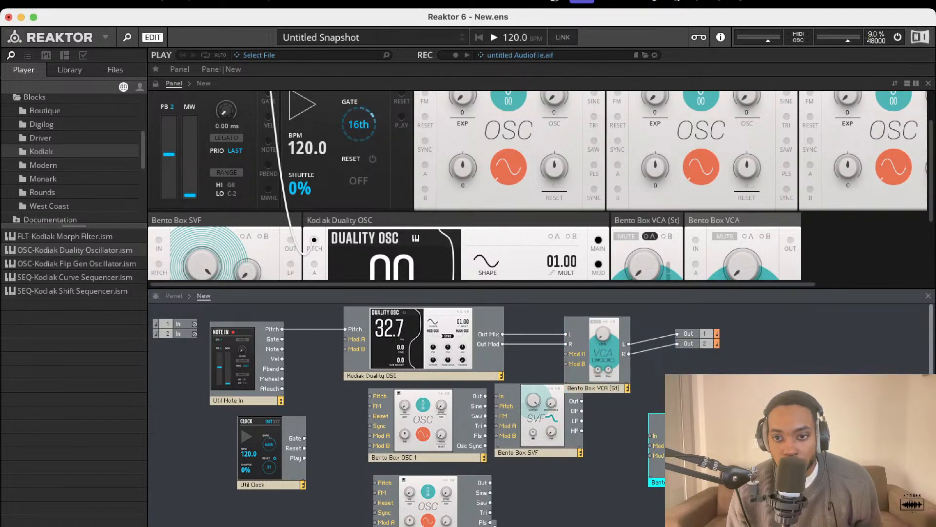
pyautogui.press('Delete')
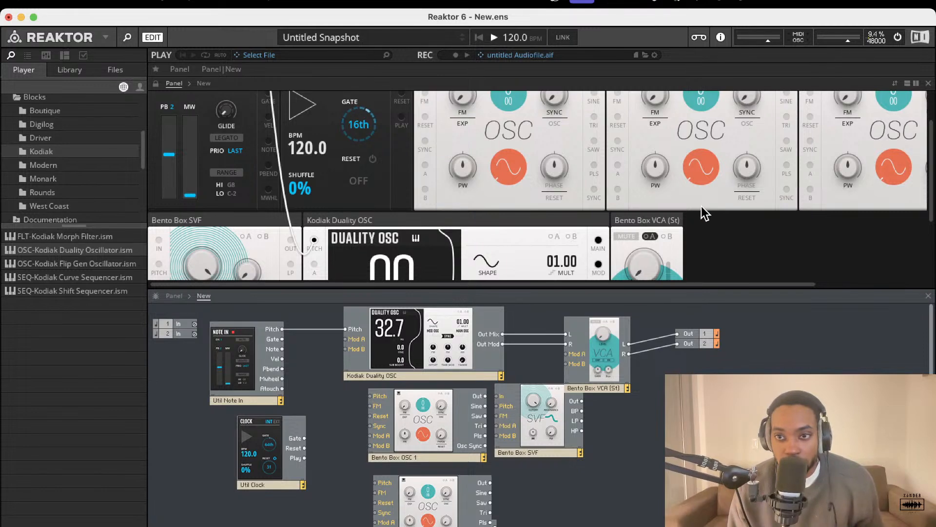
# - Raise the stereo VCA's level to about 3.4
pyautogui.scroll(-2, 703, 208)
pyautogui.moveTo(646, 228); pyautogui.dragTo(647, 213)
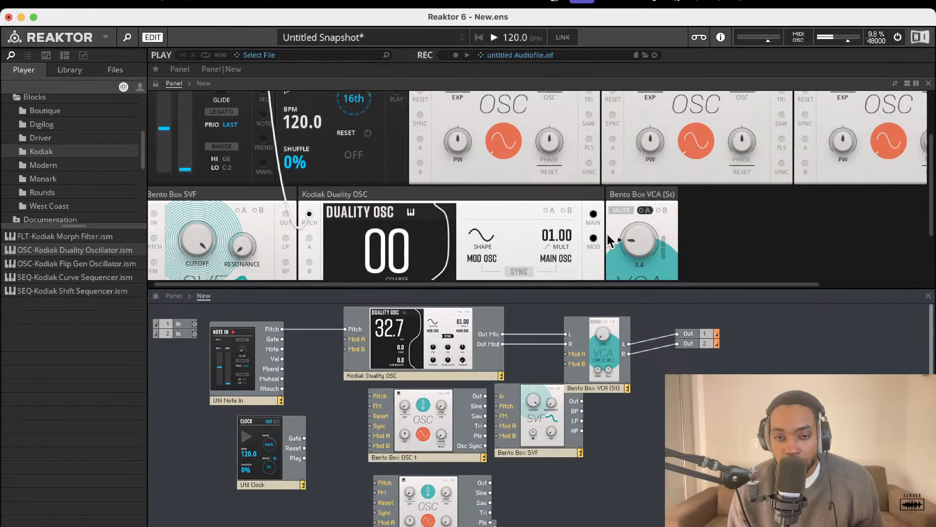
# - Shape the Kodiak Duality OSC's tone by adjusting its modulation and timbre knobs, including PM, FM and AM
pyautogui.scroll(-3, 634, 205)
pyautogui.scroll(-3, 484, 216)
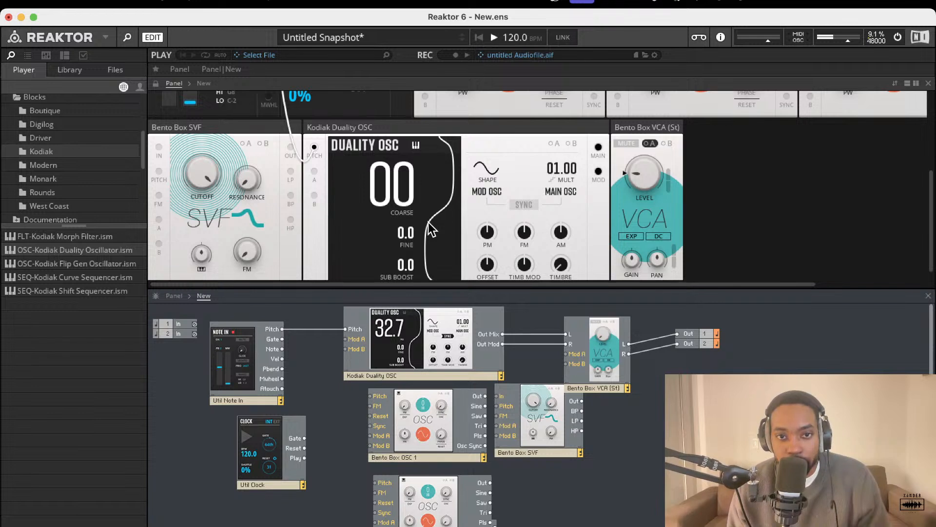
pyautogui.scroll(-1, 498, 210)
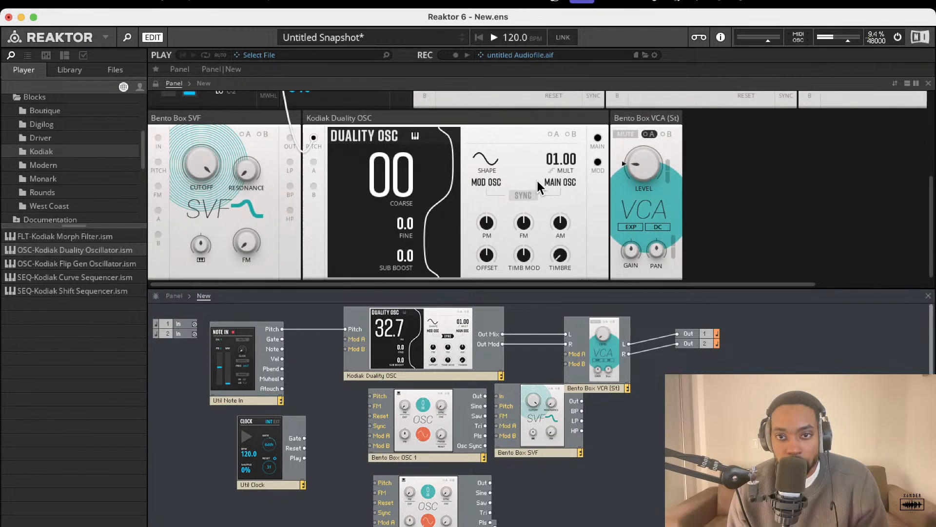
pyautogui.moveTo(490, 223); pyautogui.dragTo(513, 264)
pyautogui.moveTo(563, 221); pyautogui.dragTo(487, 282)
pyautogui.moveTo(489, 316); pyautogui.dragTo(603, 142)
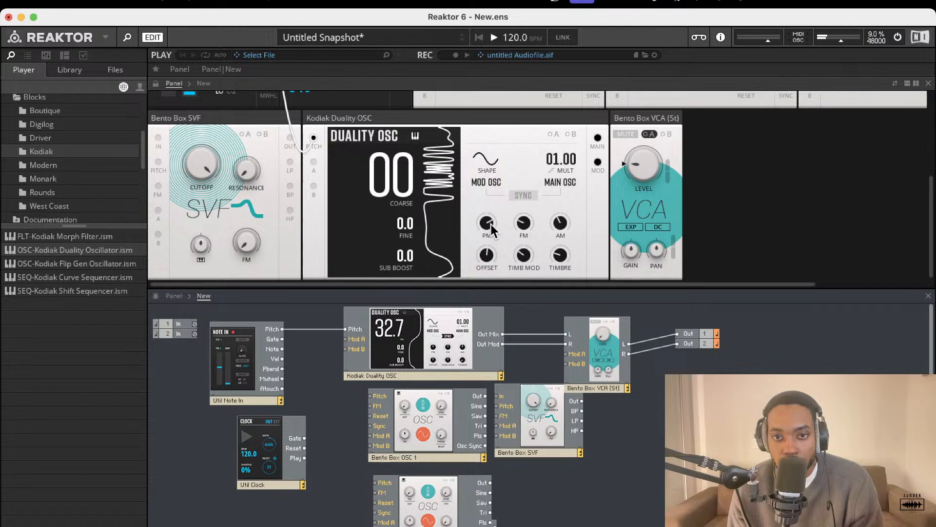
pyautogui.moveTo(490, 224); pyautogui.dragTo(490, 203)
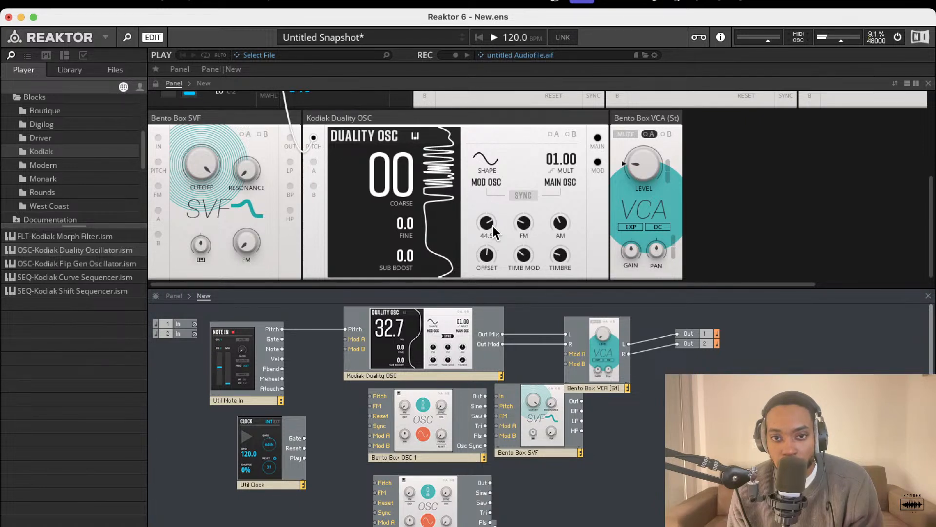
pyautogui.moveTo(488, 223); pyautogui.dragTo(488, 227)
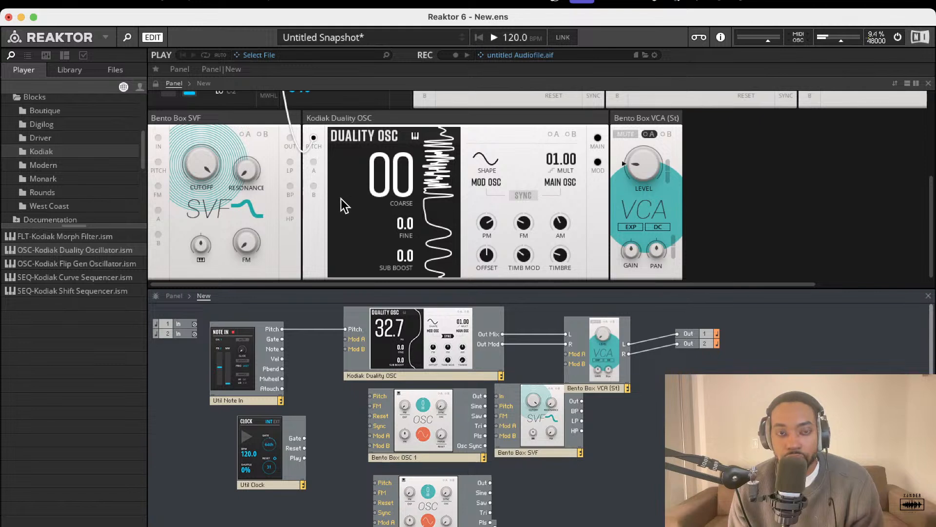
# - Reposition the Bento Box SVF below the stereo VCA and move the Kodiak Duality OSC closer to Note In
pyautogui.moveTo(567, 429); pyautogui.dragTo(597, 425)
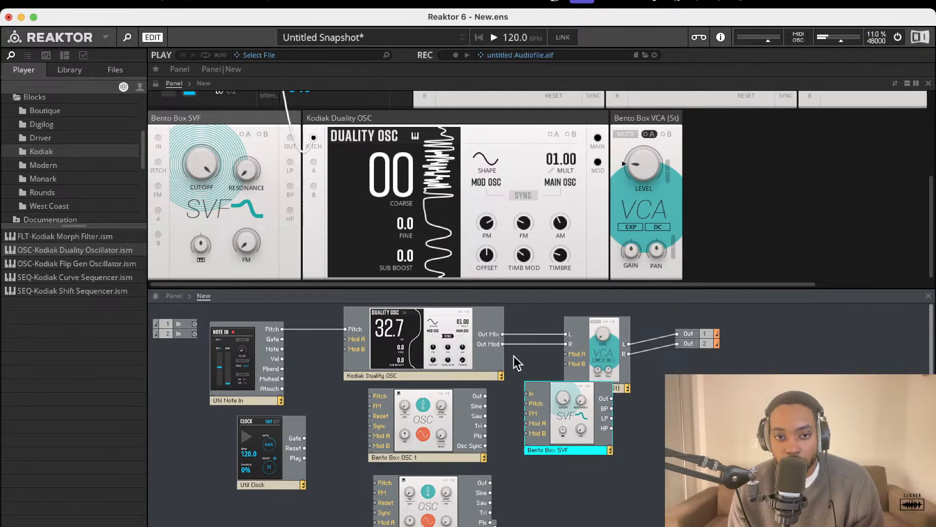
pyautogui.moveTo(569, 400); pyautogui.dragTo(545, 424)
pyautogui.moveTo(481, 351); pyautogui.dragTo(443, 352)
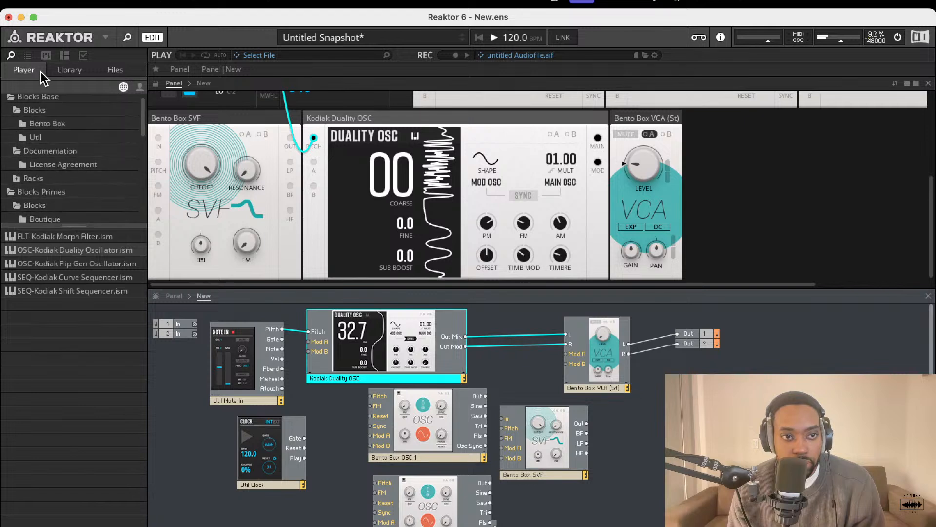
# - Check the library's Core folder and the snapshot instrument list, and return to the player's block folders
pyautogui.click(60, 71)
pyautogui.scroll(5, 49, 137)
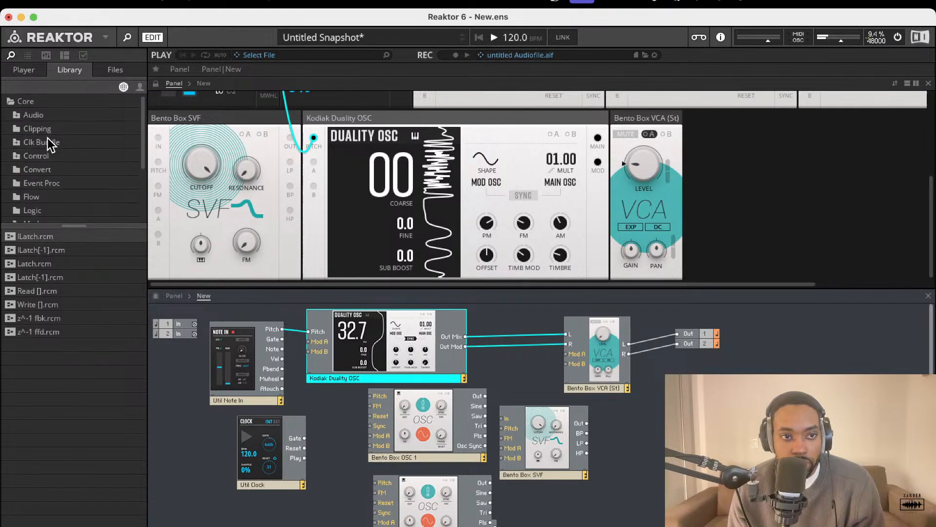
pyautogui.click(28, 104)
pyautogui.click(23, 119)
pyautogui.click(29, 57)
pyautogui.click(31, 68)
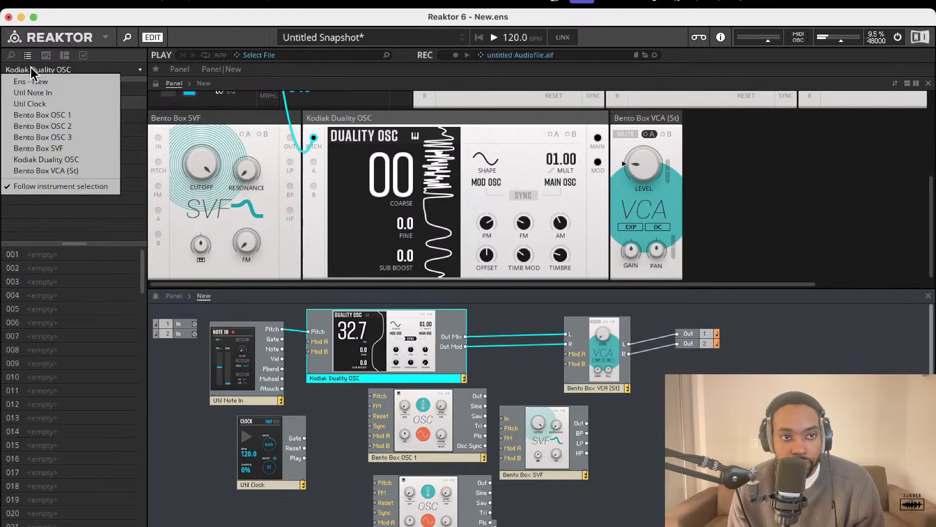
pyautogui.click(13, 59)
pyautogui.click(12, 57)
pyautogui.click(23, 70)
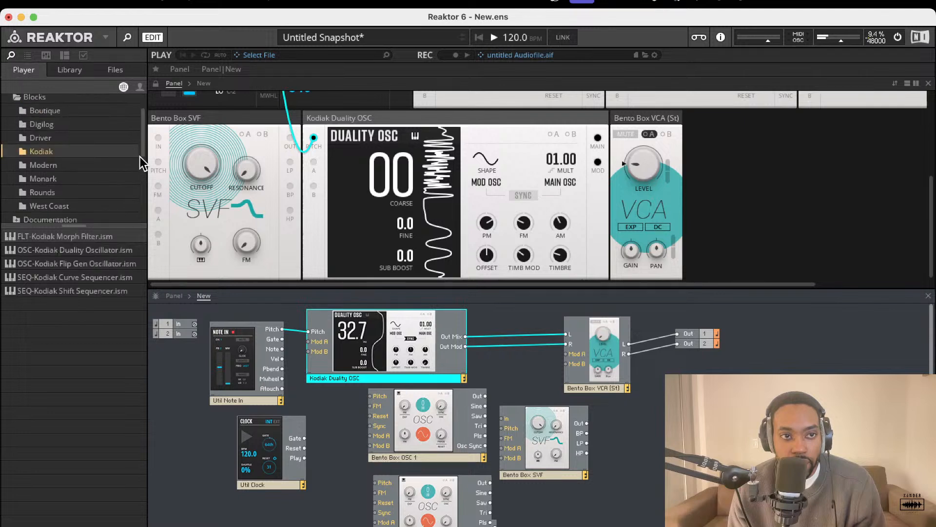
# - Review the blocks offered in the Boutique, Digilog and Driver folders of Blocks Primes
pyautogui.scroll(3, 56, 136)
pyautogui.click(51, 143)
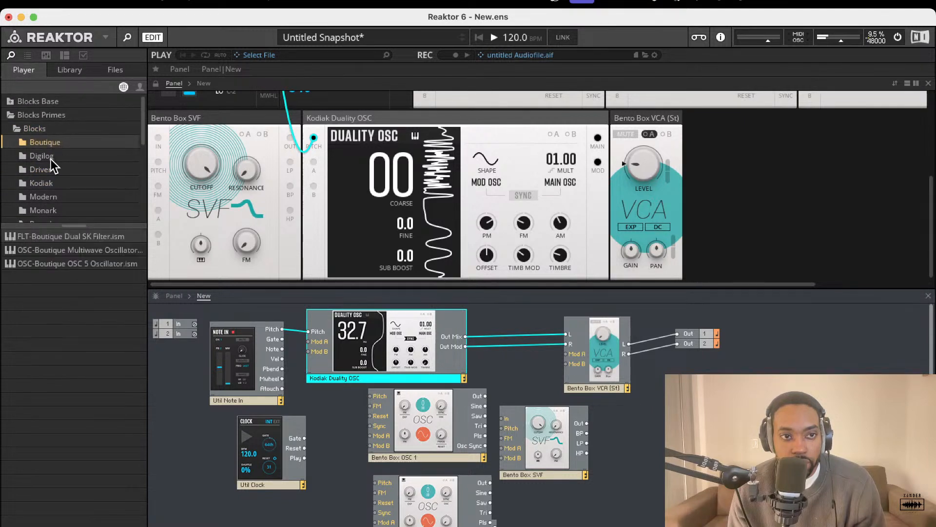
pyautogui.click(51, 157)
pyautogui.click(48, 169)
pyautogui.click(48, 155)
pyautogui.click(51, 140)
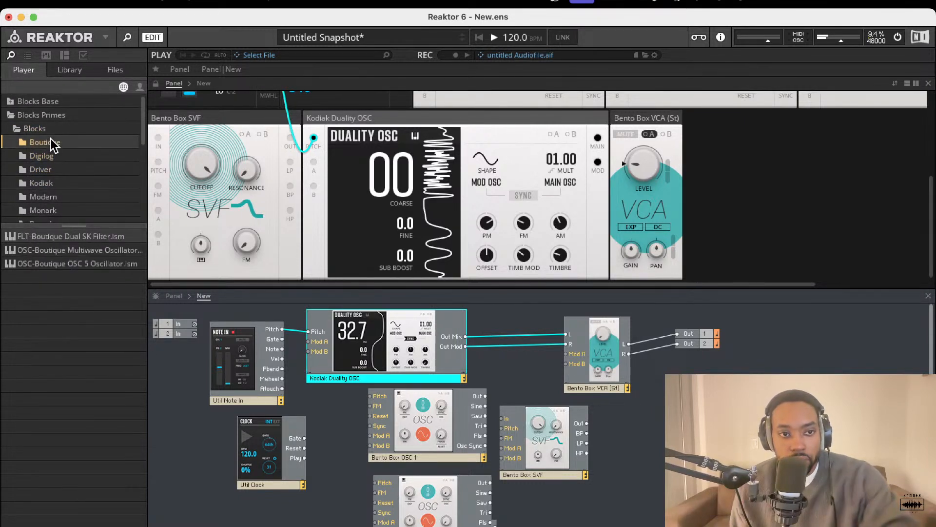
pyautogui.click(41, 156)
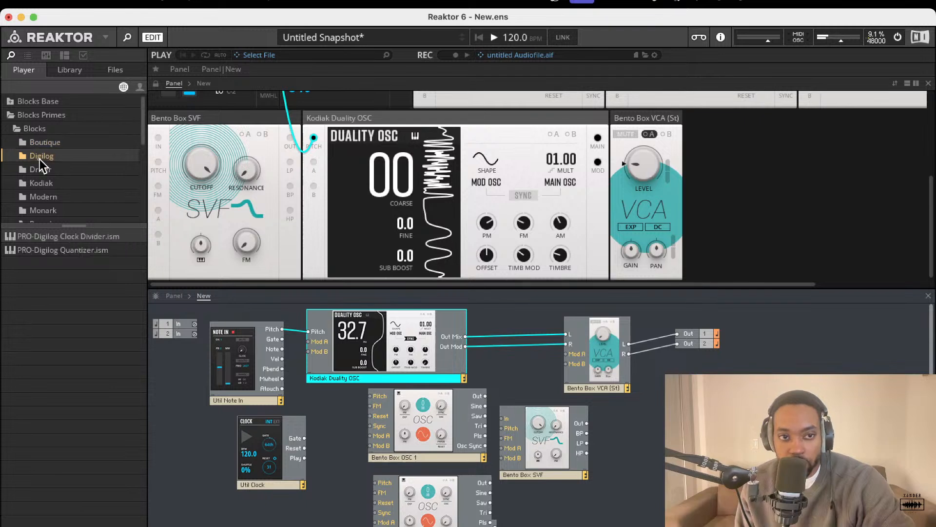
# - Add a Bento Mix block from Blocks Base and wire the Kodiak Duality OSC's Out Mix and Out Mod into In 1 and In 2
pyautogui.click(18, 105)
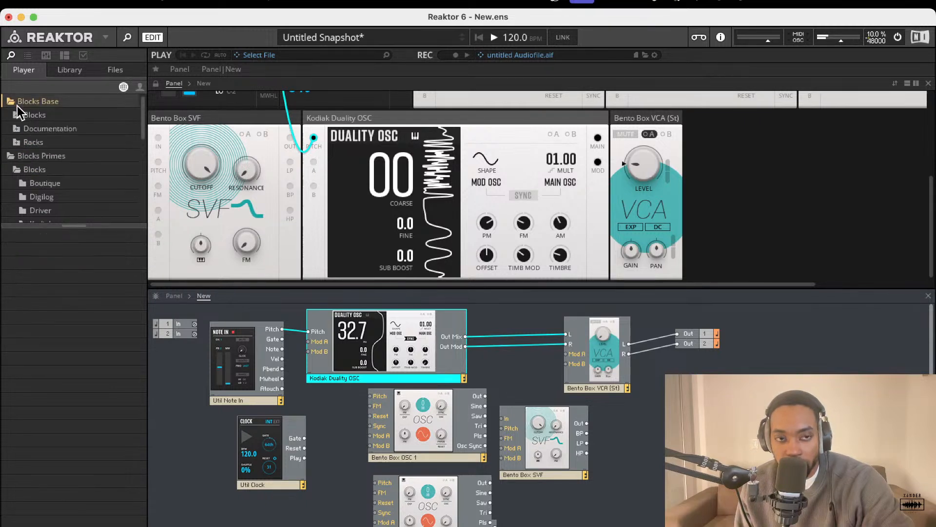
pyautogui.click(20, 118)
pyautogui.click(30, 142)
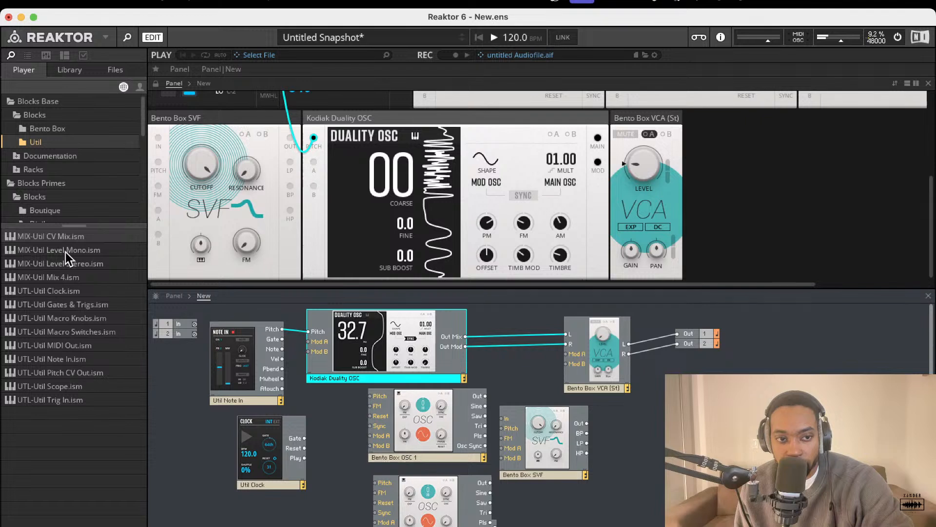
pyautogui.click(48, 129)
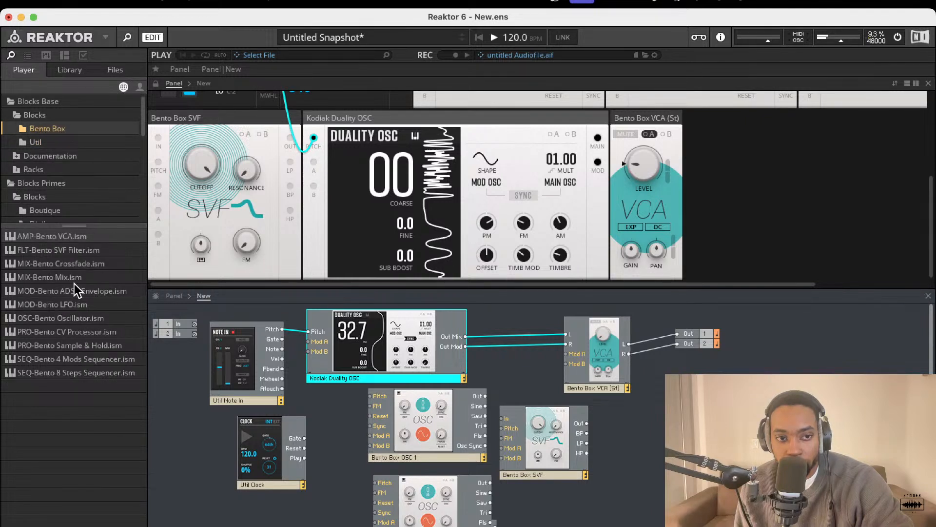
pyautogui.moveTo(74, 283); pyautogui.dragTo(480, 359)
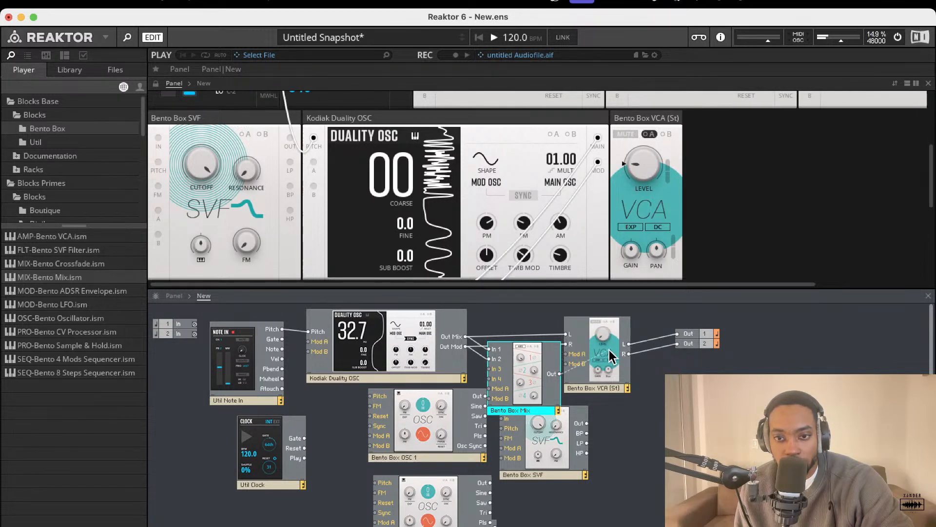
# - Add a mono Bento VCA, feed it from the mixer's Out and connect its output to both Out 1 and Out 2
pyautogui.click(640, 431)
pyautogui.rightClick(627, 416)
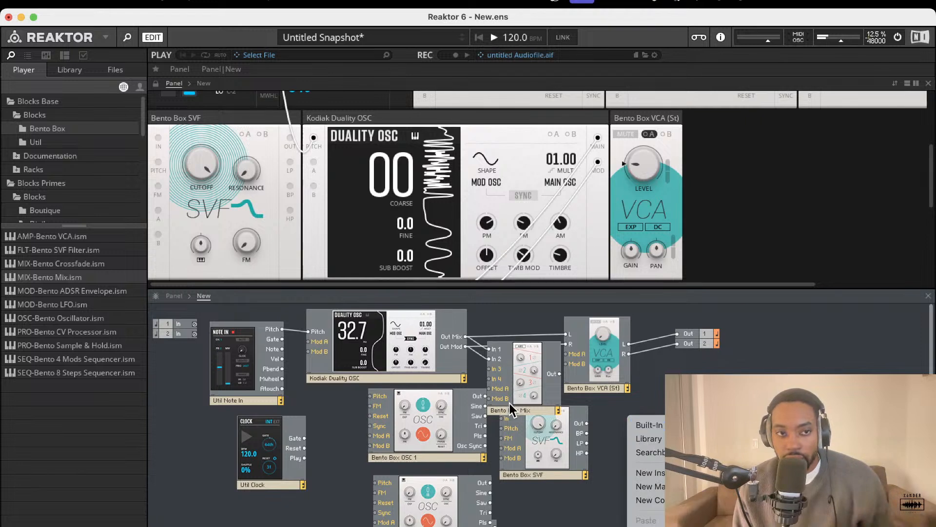
pyautogui.click(76, 273)
pyautogui.moveTo(71, 236); pyautogui.dragTo(647, 423)
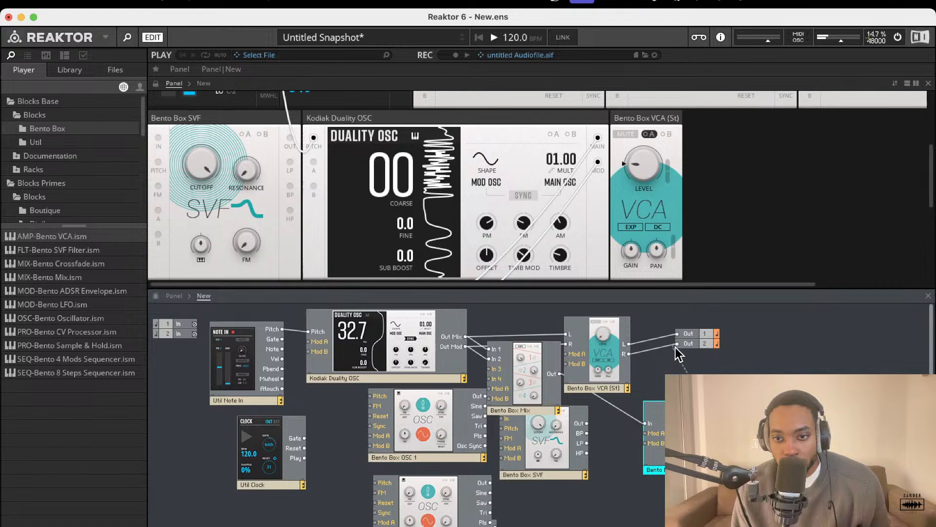
pyautogui.moveTo(678, 352); pyautogui.dragTo(676, 344)
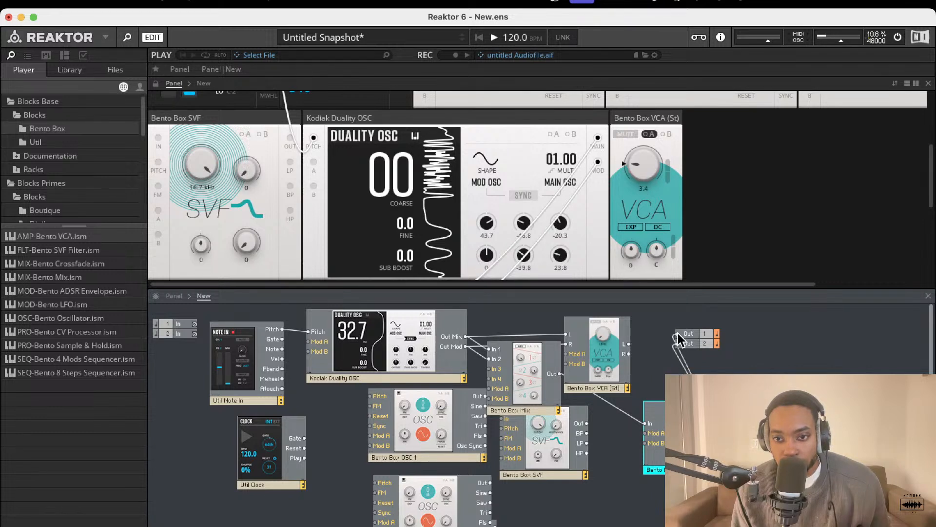
# - Delete the stereo Bento Box VCA and align the Bento Box Mix with the Duality OSC's outputs
pyautogui.scroll(-1, 651, 140)
pyautogui.scroll(2, 651, 134)
pyautogui.click(651, 134)
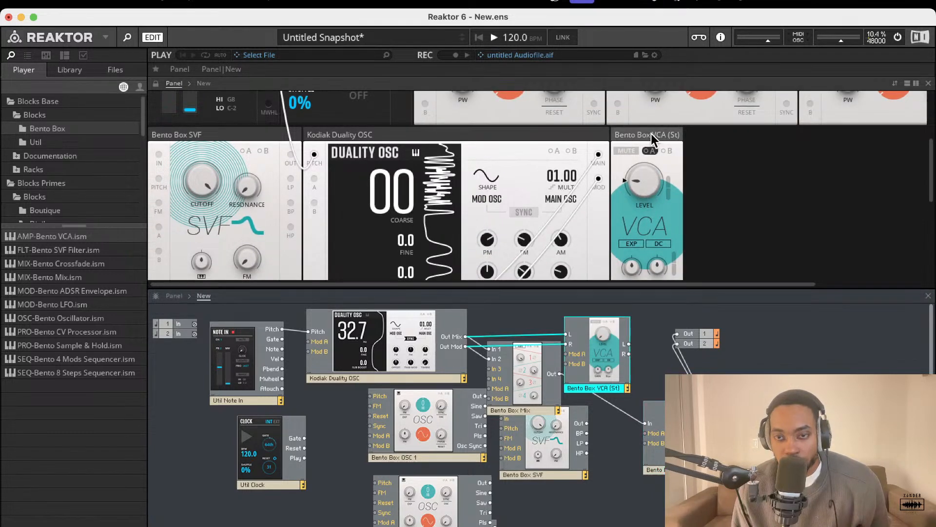
pyautogui.press('Delete')
pyautogui.scroll(-3, 651, 134)
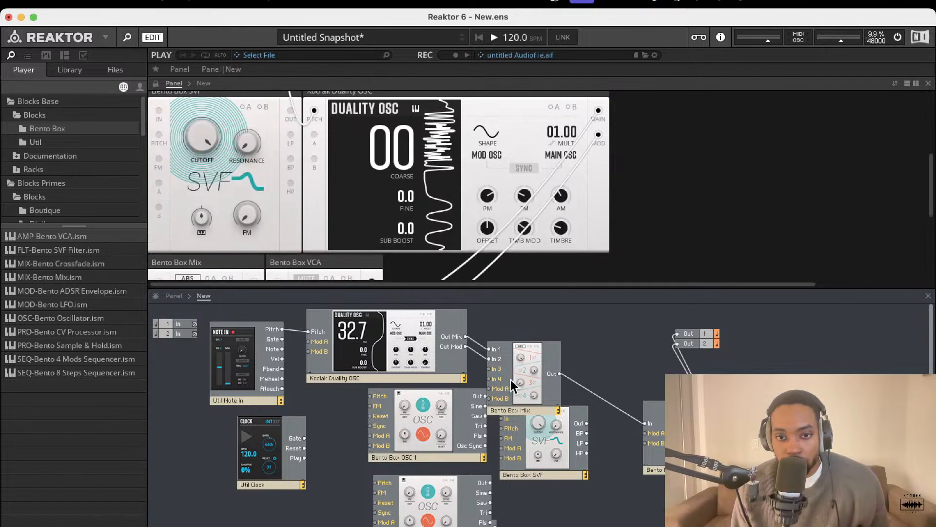
pyautogui.moveTo(511, 379); pyautogui.dragTo(540, 364)
# - Raise the levels of channels 1 and 2 on the Bento Box Mix and turn up the Bento Box VCA's level
pyautogui.scroll(-2, 404, 176)
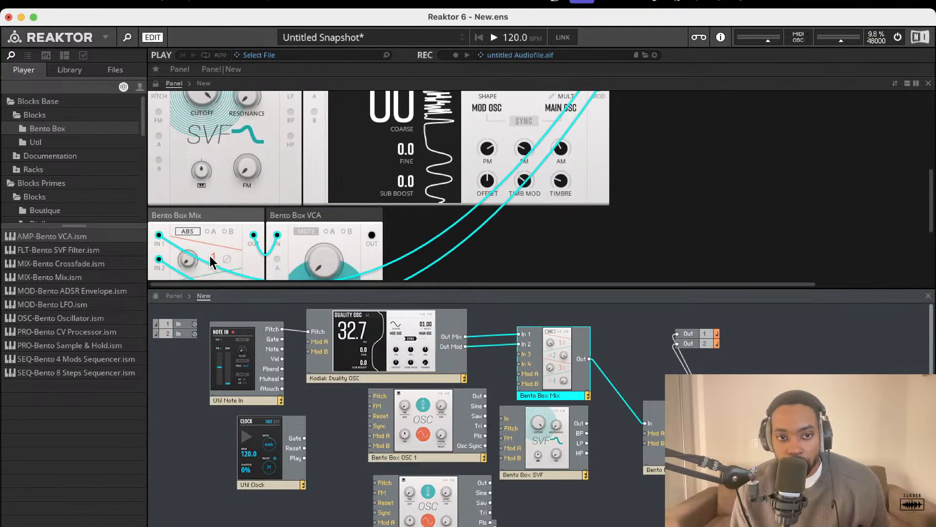
pyautogui.click(199, 264)
pyautogui.scroll(-4, 212, 218)
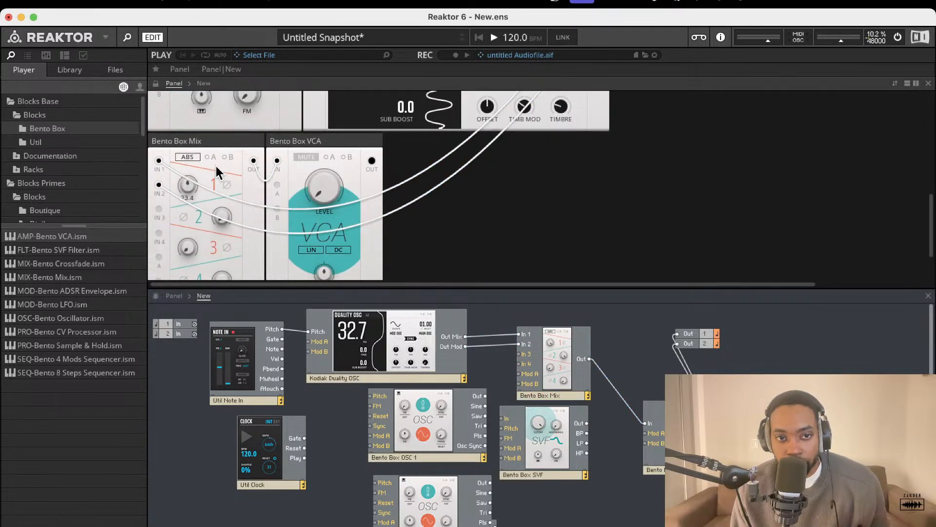
pyautogui.scroll(3, 293, 126)
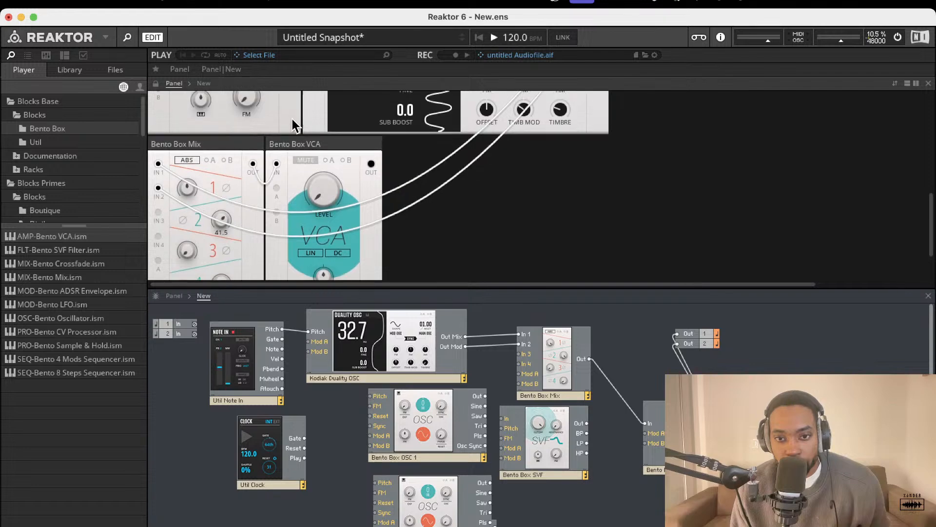
pyautogui.moveTo(324, 240); pyautogui.dragTo(326, 209)
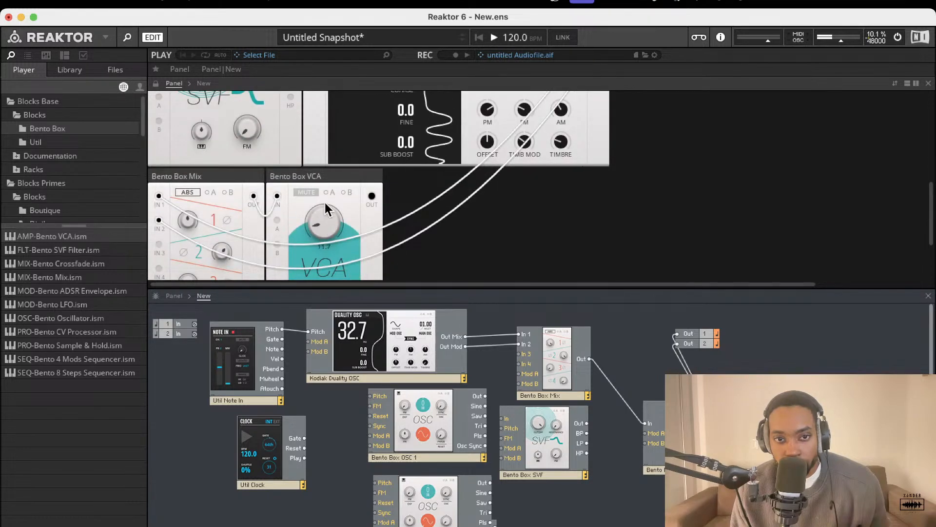
pyautogui.moveTo(222, 255); pyautogui.dragTo(263, 255)
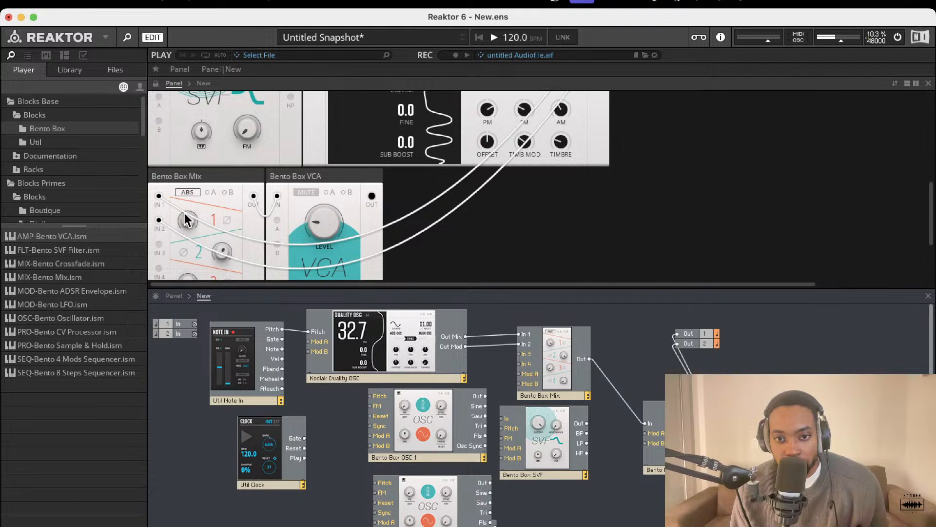
# - Try Out Mod on mixer In 1, reconnect Out Mix, and adjust channel 2's level, nudging the Duality OSC towards Note In
pyautogui.moveTo(465, 346); pyautogui.dragTo(521, 344)
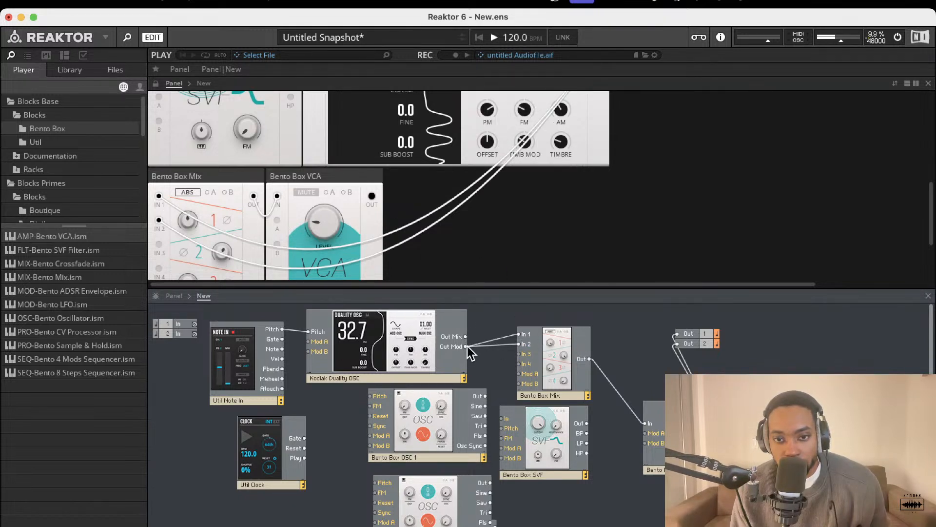
pyautogui.moveTo(465, 337); pyautogui.dragTo(519, 335)
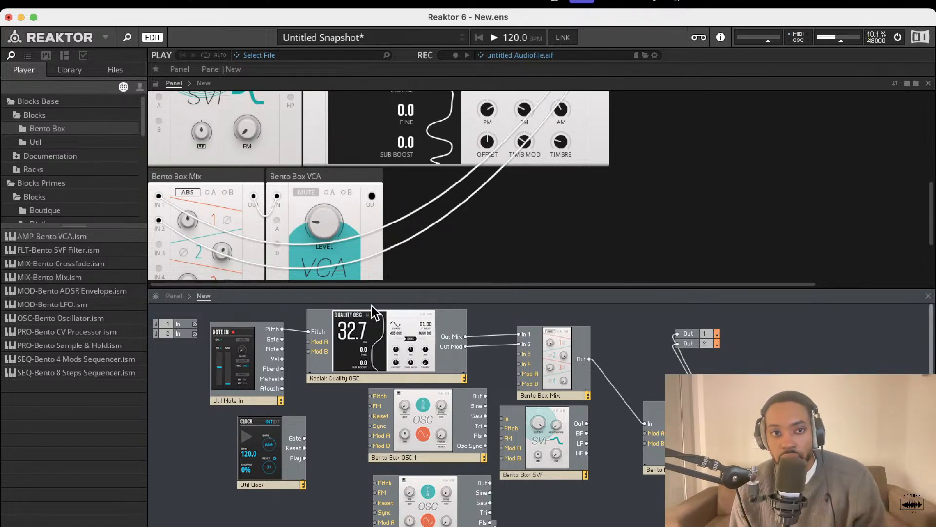
pyautogui.moveTo(223, 258); pyautogui.dragTo(247, 315)
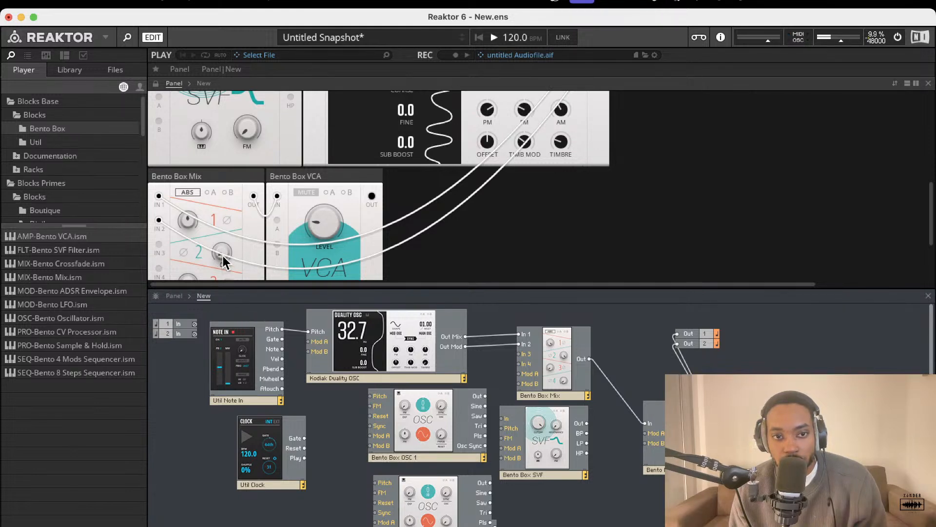
pyautogui.moveTo(223, 258); pyautogui.dragTo(224, 189)
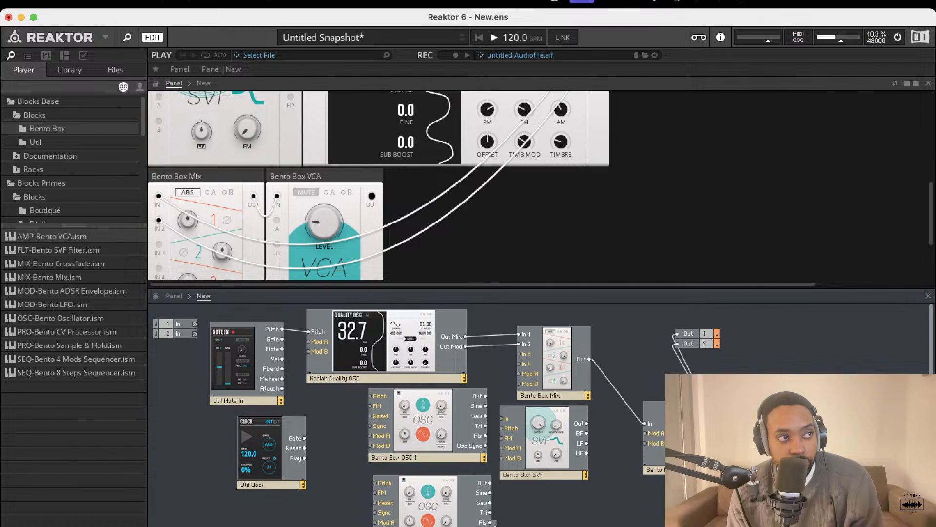
pyautogui.moveTo(373, 346); pyautogui.dragTo(361, 346)
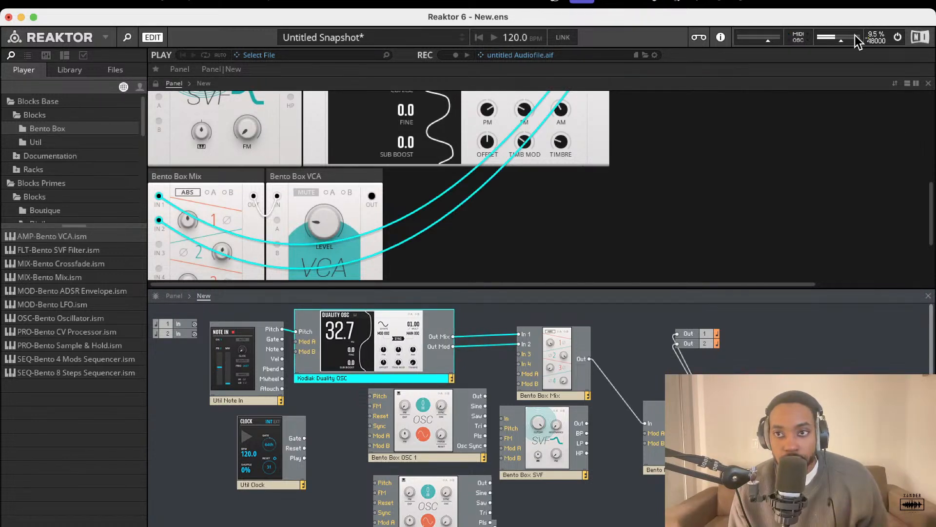
# - Switch the audio engine off, search for a Noise Oscillator module and try placing it in front of the mixer
pyautogui.click(897, 37)
pyautogui.rightClick(631, 323)
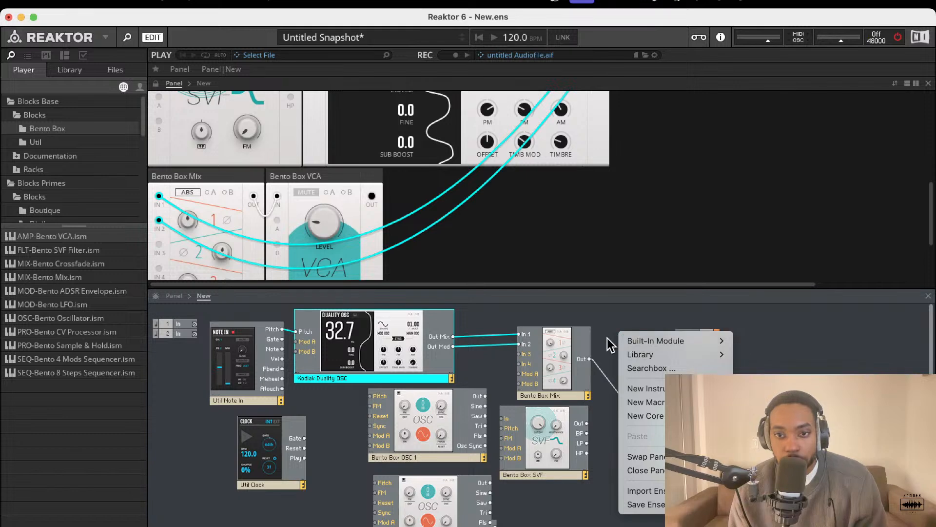
pyautogui.click(612, 340)
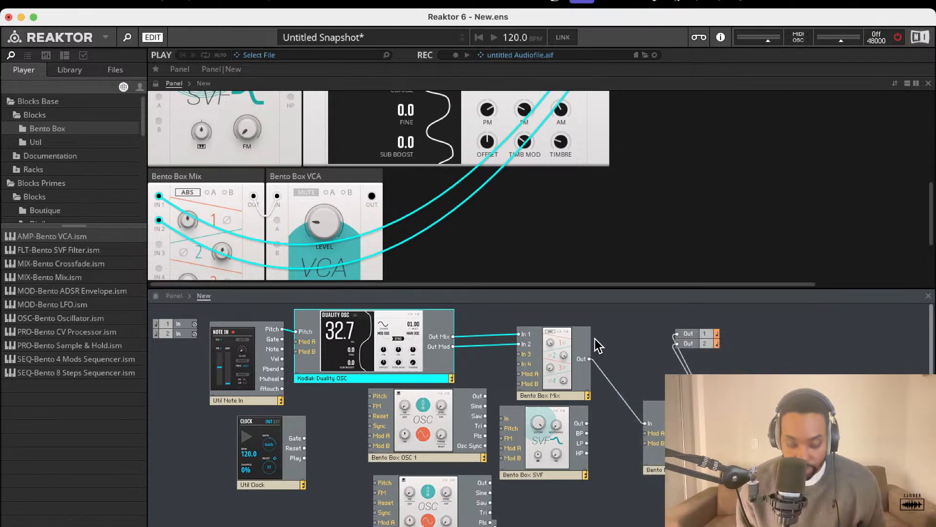
pyautogui.doubleClick(595, 338)
pyautogui.write('vcanoi')
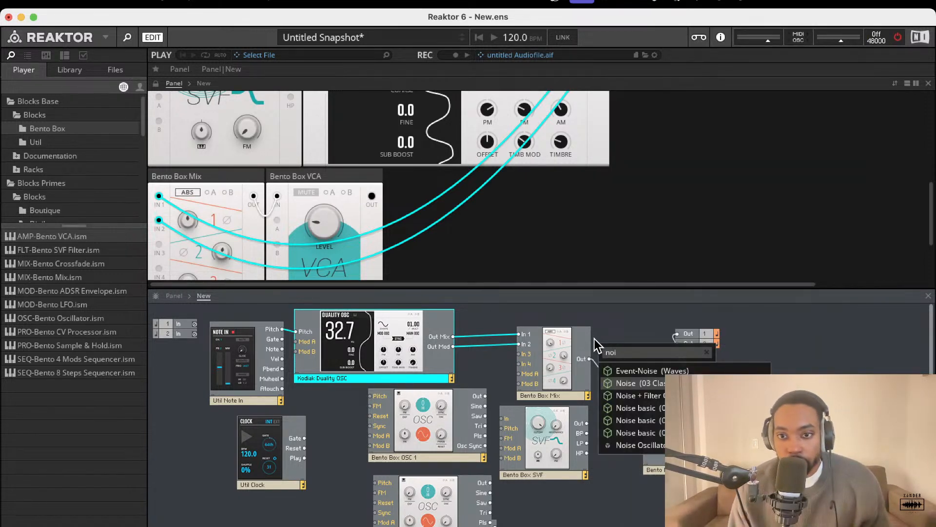
pyautogui.click(650, 443)
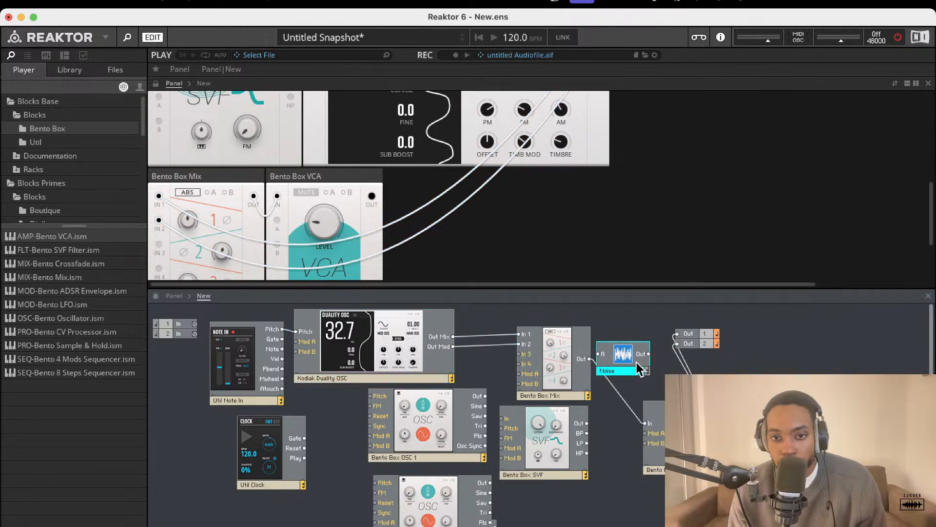
pyautogui.moveTo(642, 368); pyautogui.dragTo(516, 344)
# - Remove the Noise module from the structure and switch the audio engine back on
pyautogui.scroll(-4, 434, 249)
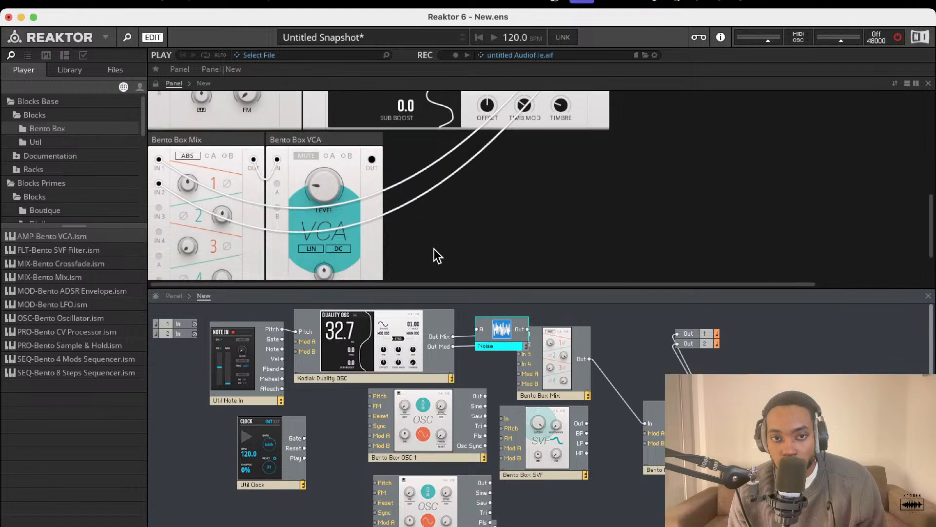
pyautogui.scroll(7, 434, 248)
pyautogui.moveTo(510, 334); pyautogui.dragTo(660, 373)
pyautogui.press('Delete')
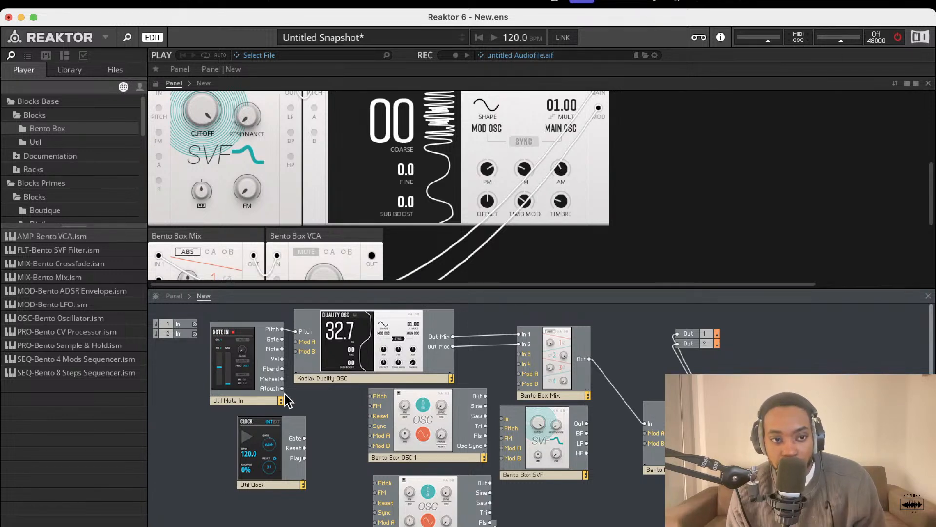
pyautogui.click(898, 37)
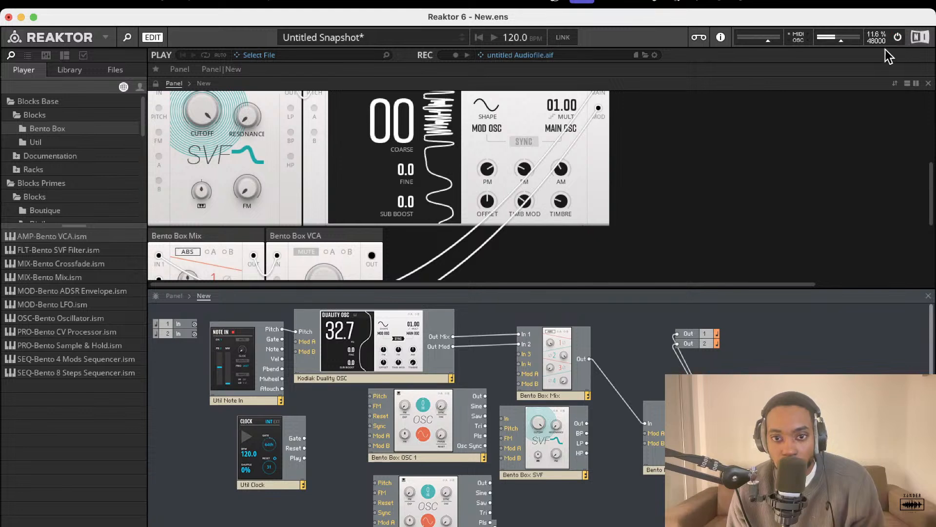
# - Patch Bento Box OSC 1 between Note In's Pitch output and mixer In 3, and adjust the mixer's channel 3 level
pyautogui.moveTo(380, 419); pyautogui.dragTo(281, 330)
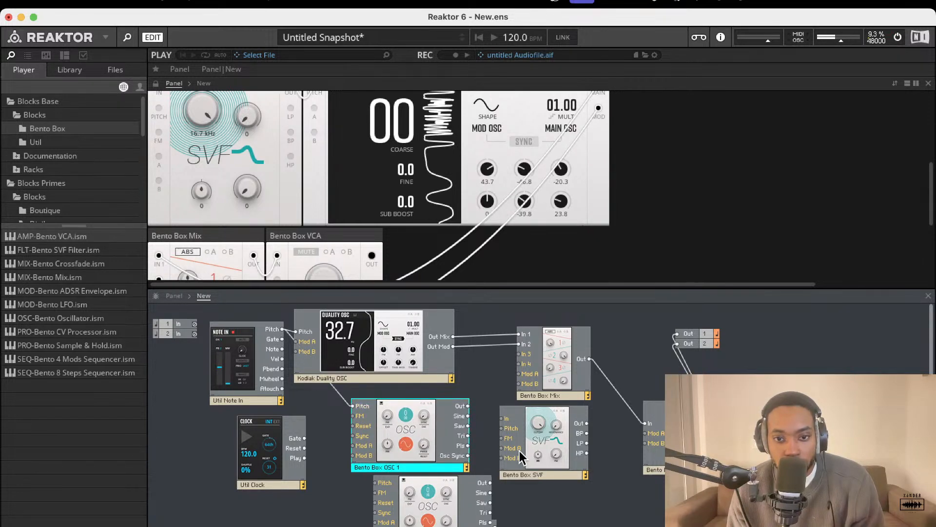
pyautogui.moveTo(467, 406); pyautogui.dragTo(519, 354)
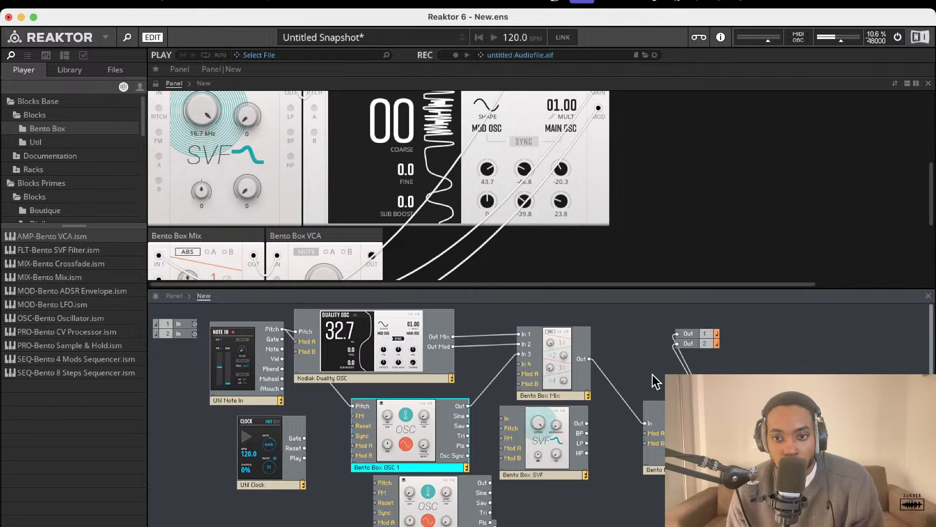
pyautogui.scroll(-3, 226, 232)
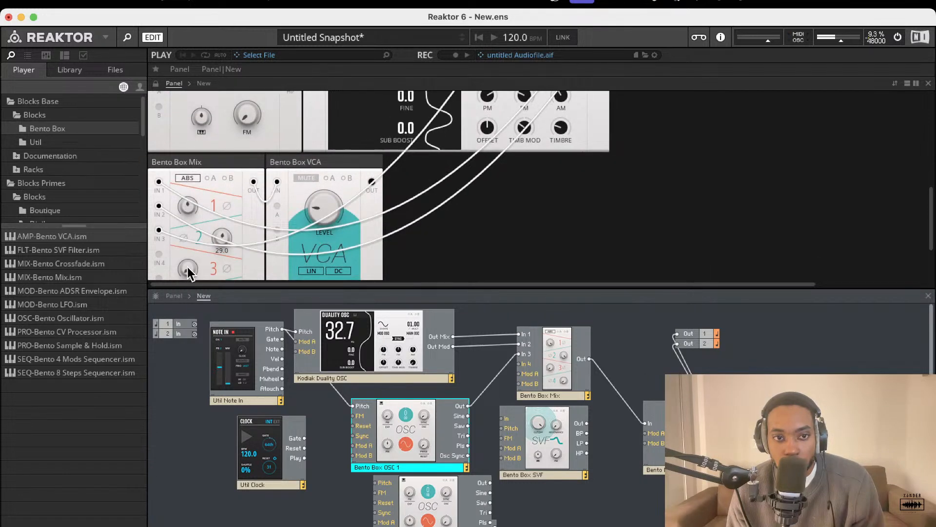
pyautogui.moveTo(188, 267); pyautogui.dragTo(211, 189)
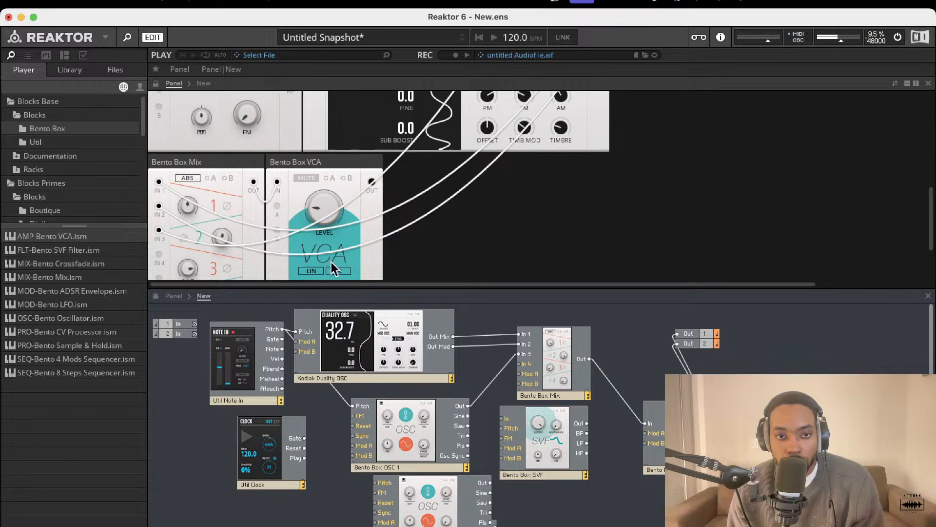
# - Delete the unconnected Bento Box oscillator directly below Bento Box OSC 1, leaving OSC 1's name unchanged
pyautogui.scroll(5, 341, 251)
pyautogui.click(424, 516)
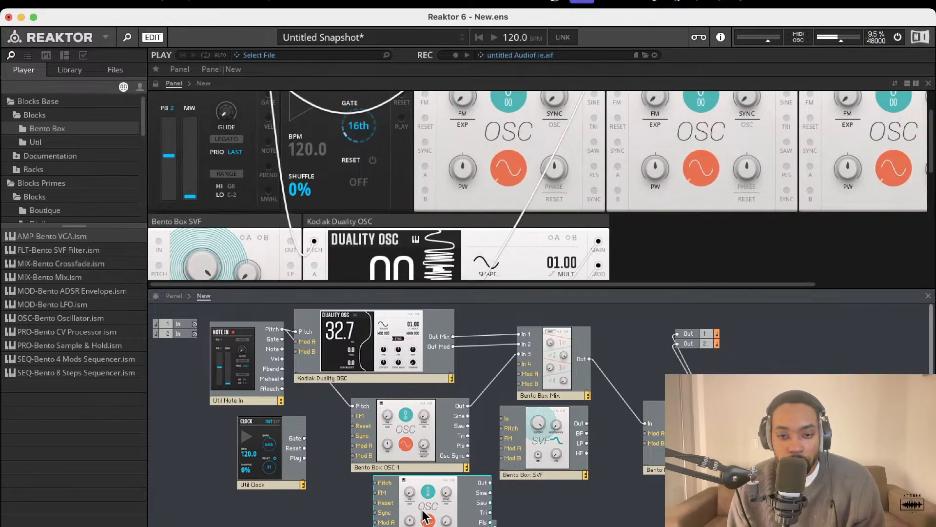
pyautogui.press('Delete')
pyautogui.click(407, 469)
pyautogui.click(408, 469)
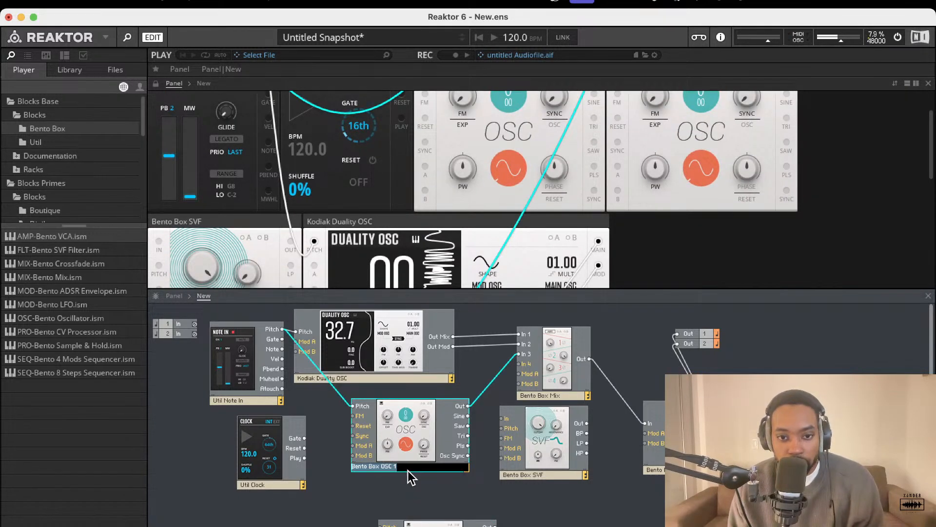
pyautogui.click(418, 493)
# - Place the Bento Box Mix beside OSC 1 with the SVF after it, and wire the mixer's Out into the SVF's In
pyautogui.scroll(-2, 418, 494)
pyautogui.moveTo(531, 411); pyautogui.dragTo(606, 450)
pyautogui.moveTo(558, 359); pyautogui.dragTo(527, 422)
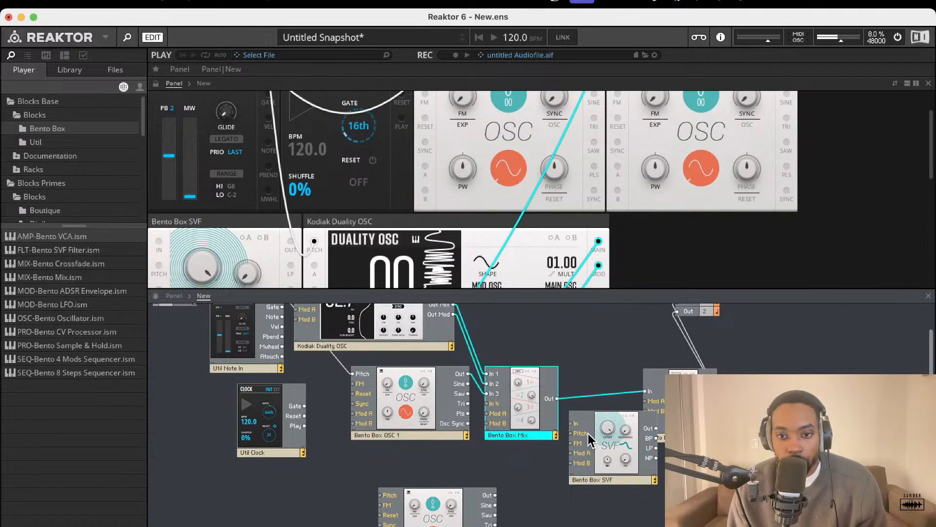
pyautogui.moveTo(590, 440); pyautogui.dragTo(556, 398)
# - Route the SVF's Out into the Bento Box VCA's In in place of the mixer, and lower the SVF's cutoff
pyautogui.moveTo(654, 418); pyautogui.dragTo(652, 380)
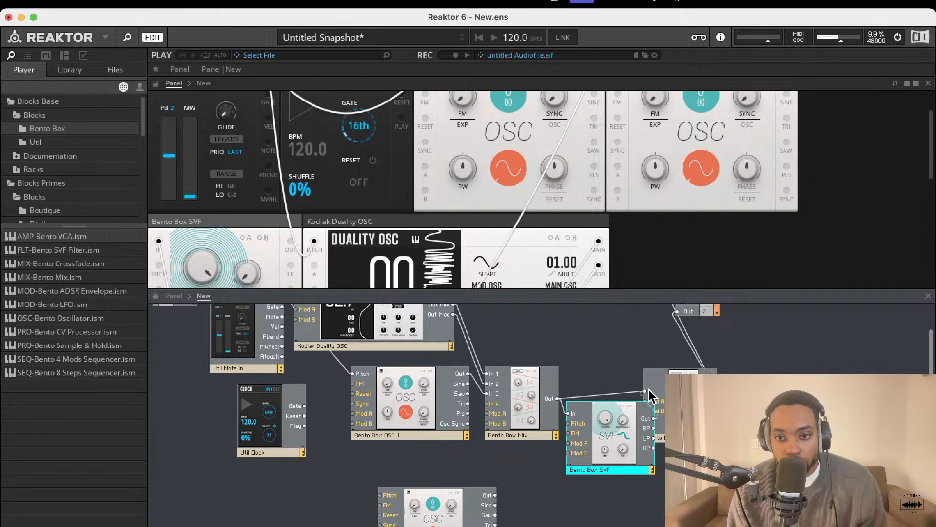
pyautogui.moveTo(648, 389); pyautogui.dragTo(647, 391)
pyautogui.moveTo(662, 384); pyautogui.dragTo(695, 388)
pyautogui.moveTo(210, 266); pyautogui.dragTo(210, 300)
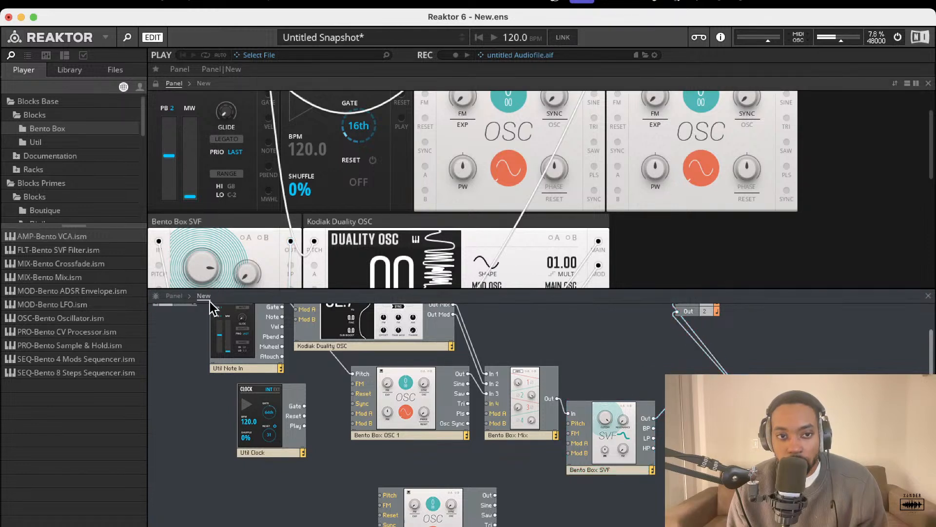
# - Reposition the Bento Box SVF slightly higher in the structure and delete the unused Bento Box OSC 3
pyautogui.moveTo(604, 443); pyautogui.dragTo(620, 389)
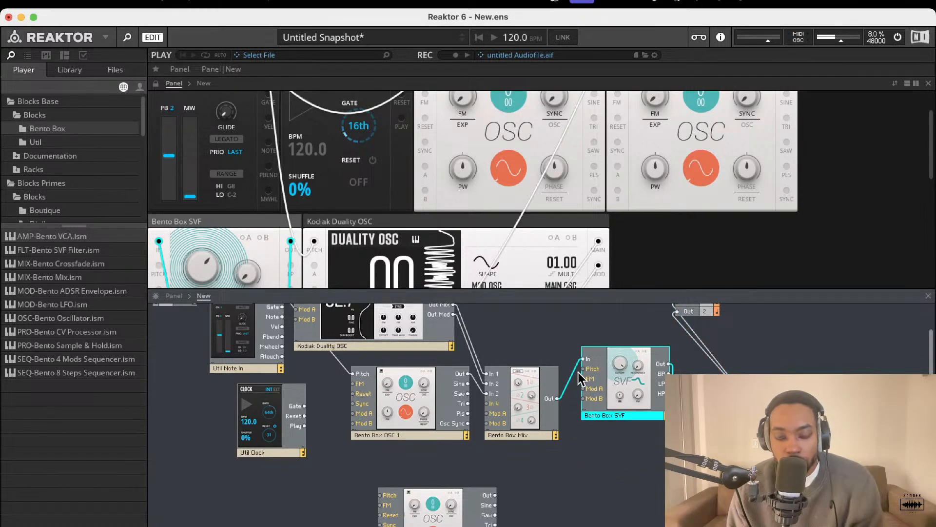
pyautogui.scroll(2, 537, 254)
pyautogui.scroll(1, 596, 220)
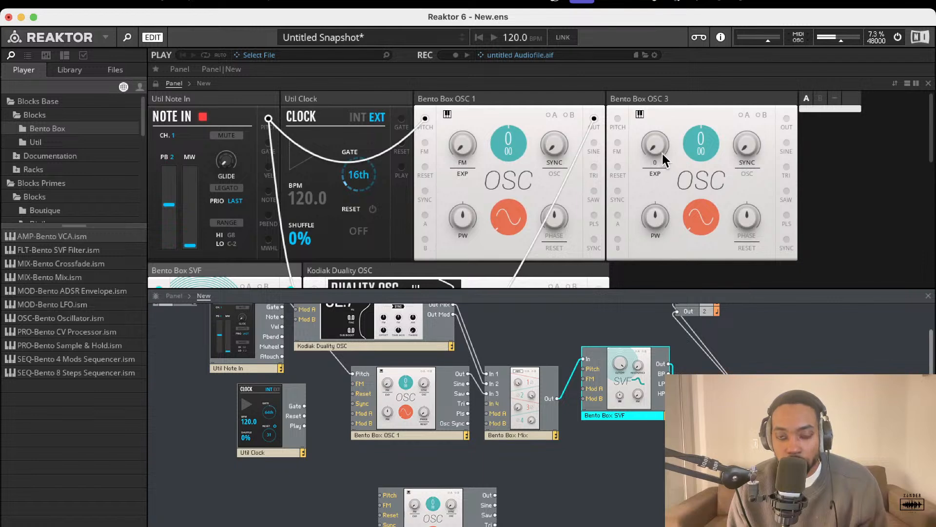
pyautogui.click(683, 102)
pyautogui.press('Delete')
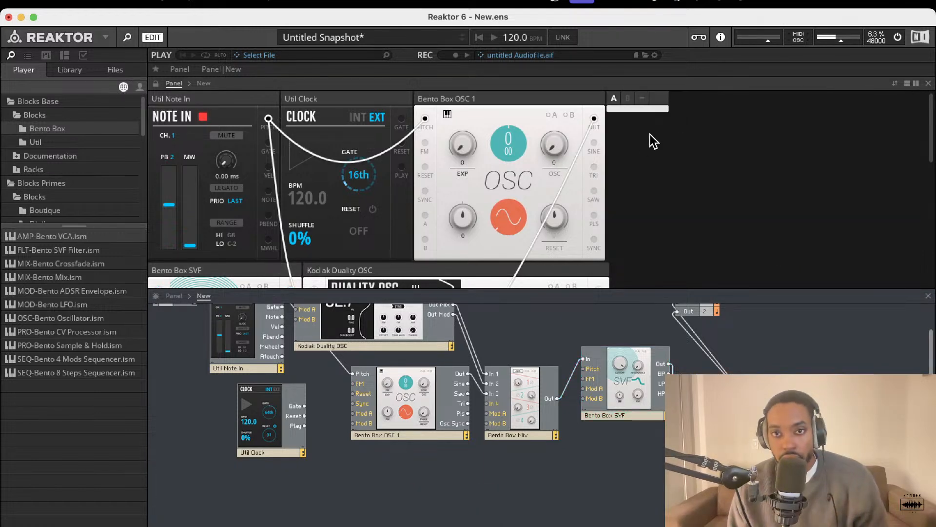
pyautogui.scroll(2, 503, 345)
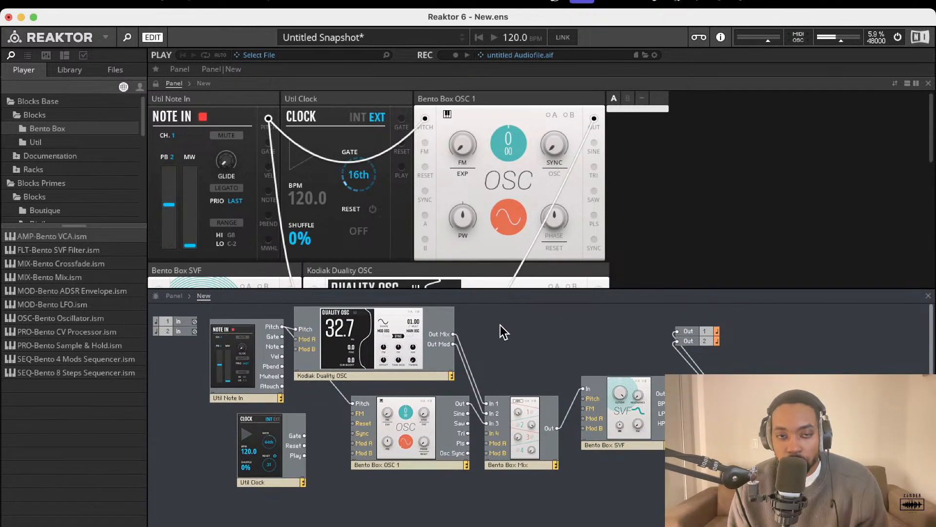
# - Set Bento Box OSC 1's pitch offset to 20
pyautogui.scroll(-4, 420, 210)
pyautogui.scroll(3, 420, 210)
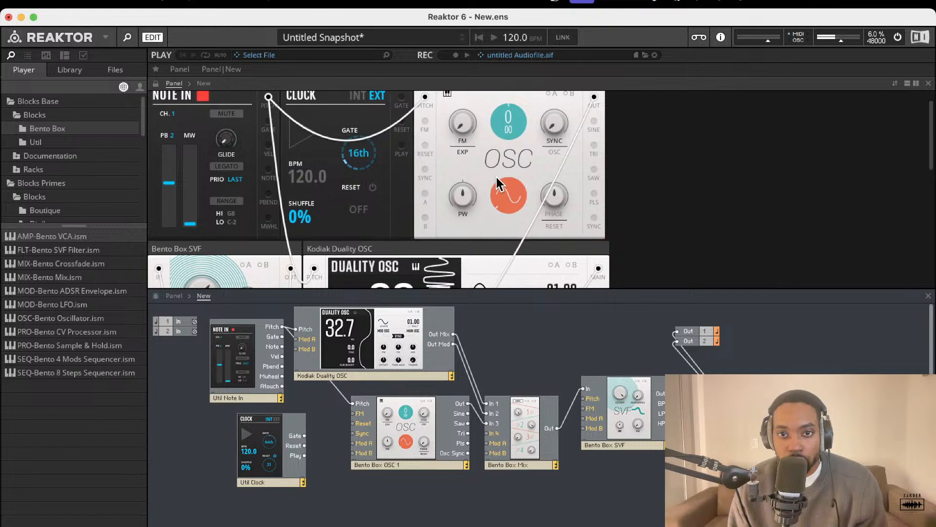
pyautogui.scroll(3, 518, 101)
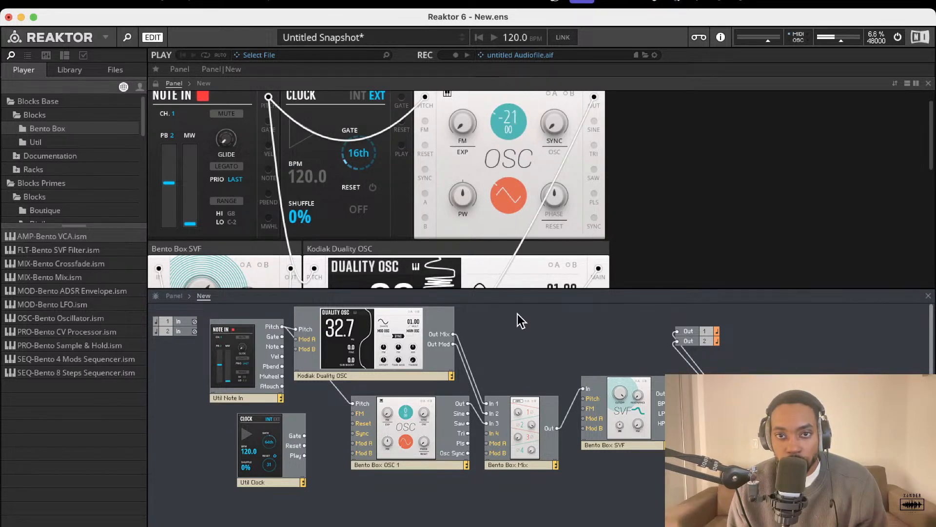
pyautogui.moveTo(500, 113)
pyautogui.mouseDown()
pyautogui.moveTo(502, 84)
pyautogui.moveTo(504, 110)
pyautogui.mouseUp()
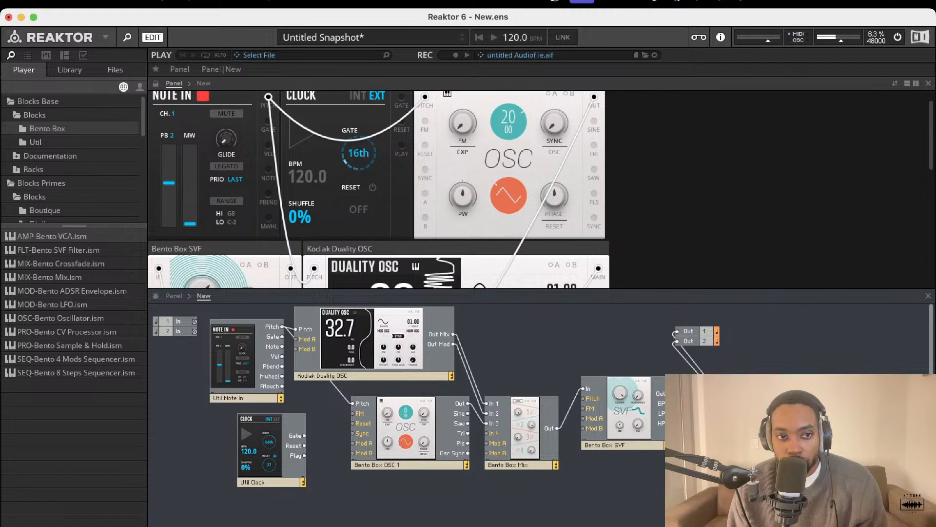
# - Add a Bento LFO below Bento Box OSC 1 and wire its Out into the oscillator's Mod A input
pyautogui.moveTo(73, 323); pyautogui.dragTo(302, 513)
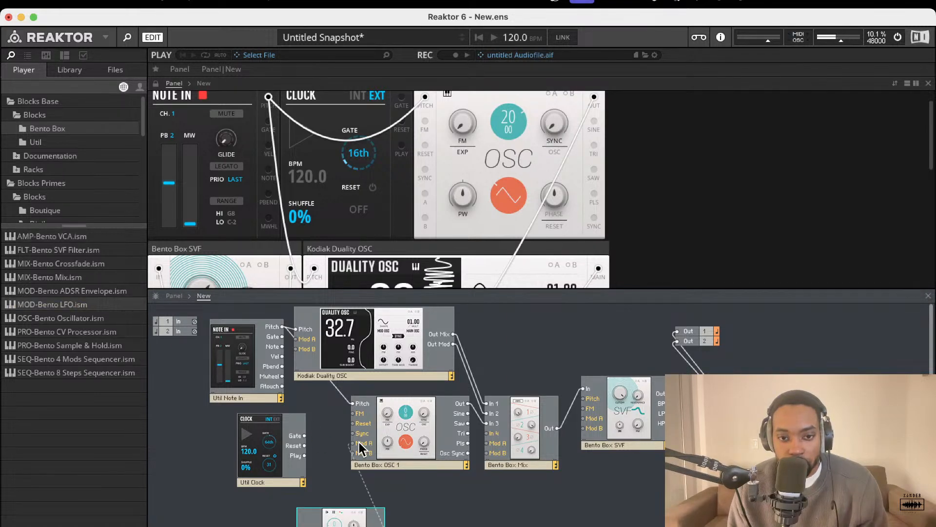
pyautogui.moveTo(359, 442); pyautogui.dragTo(355, 443)
pyautogui.scroll(-2, 490, 180)
pyautogui.scroll(3, 481, 196)
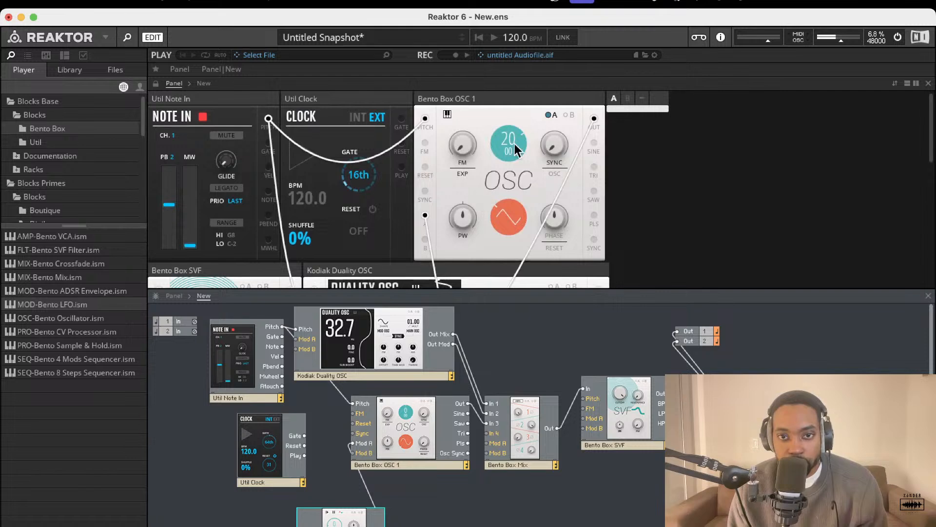
# - Adjust the LFO, apply Mod A modulation to Bento Box OSC 1's frequency, and set its pitch offset to -2
pyautogui.scroll(-6, 379, 205)
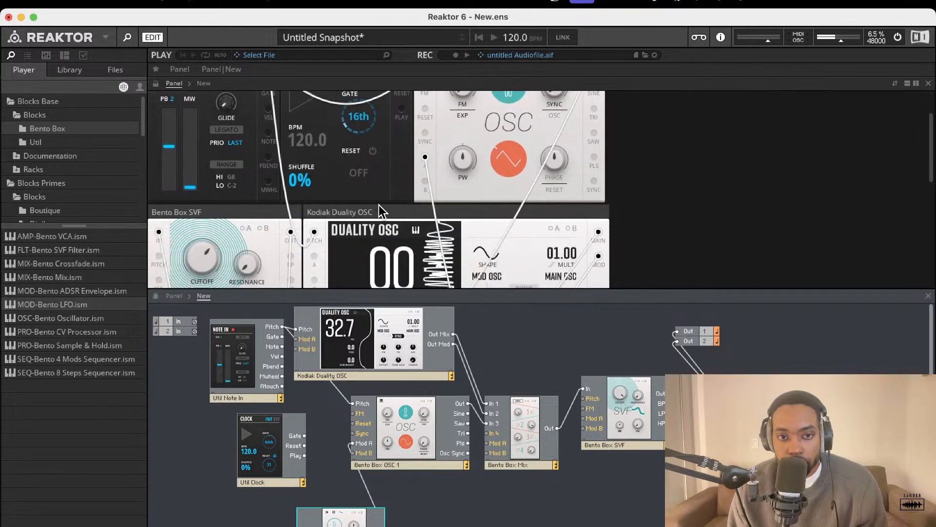
pyautogui.moveTo(435, 140); pyautogui.dragTo(430, 136)
pyautogui.scroll(6, 437, 170)
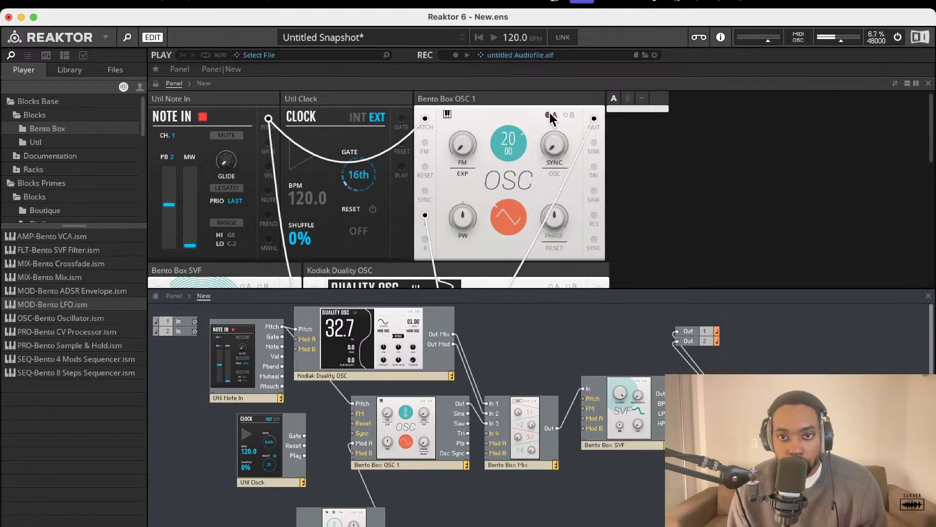
pyautogui.click(550, 114)
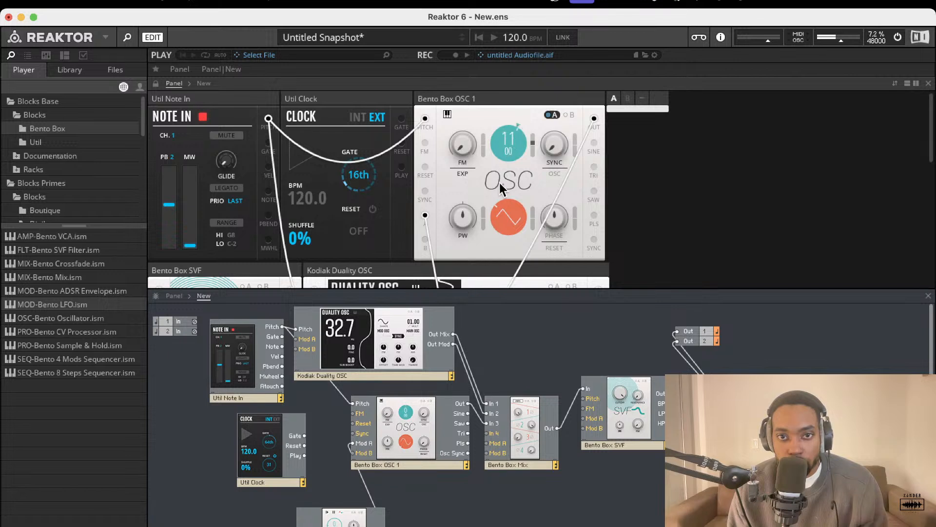
pyautogui.moveTo(501, 188); pyautogui.dragTo(494, 274)
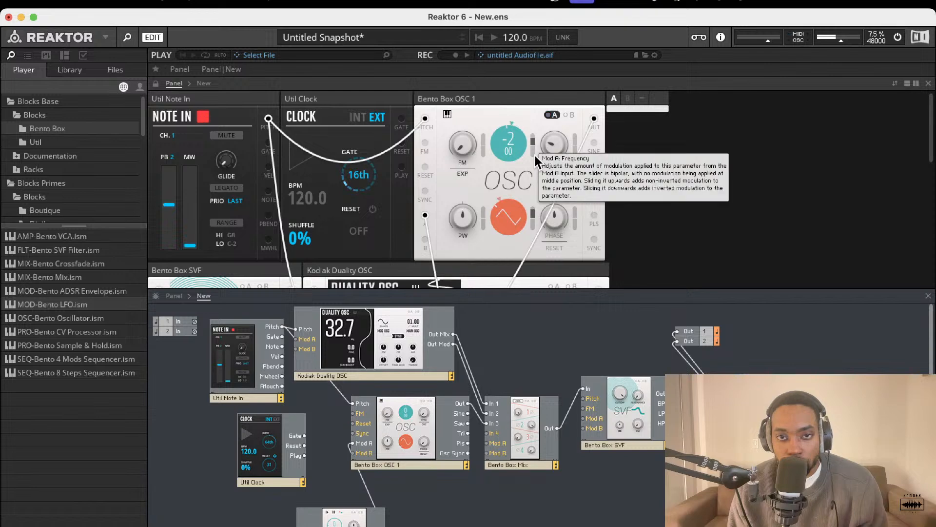
# - Lower the Bento Box SVF's cutoff to 560 Hz
pyautogui.scroll(-3, 354, 239)
pyautogui.scroll(-1, 354, 238)
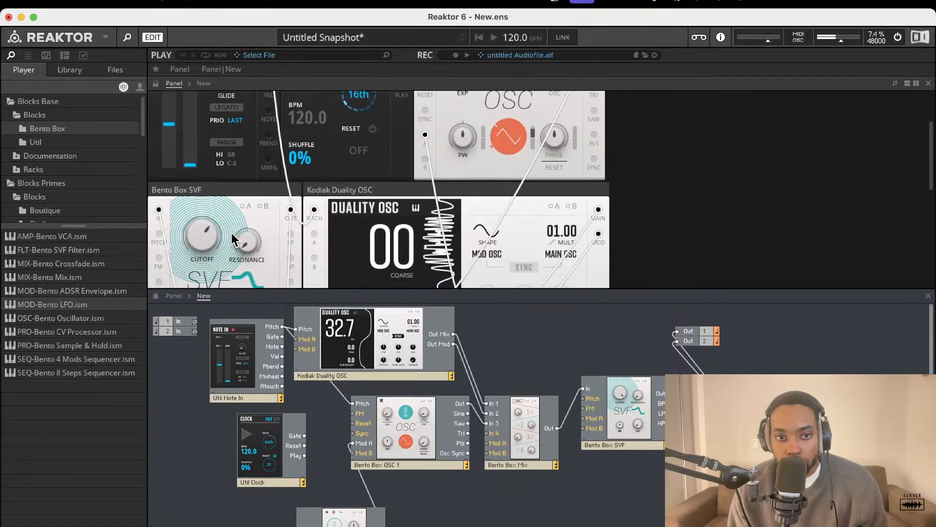
pyautogui.moveTo(209, 239); pyautogui.dragTo(212, 274)
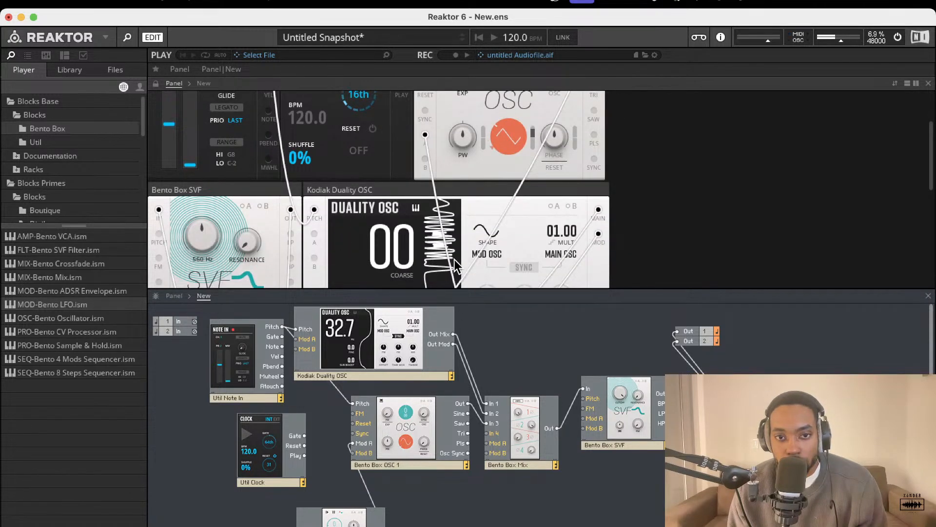
# - Enable oscillator sync on the Kodiak Duality OSC, keeping its fine tuning at 0.0
pyautogui.scroll(-4, 478, 250)
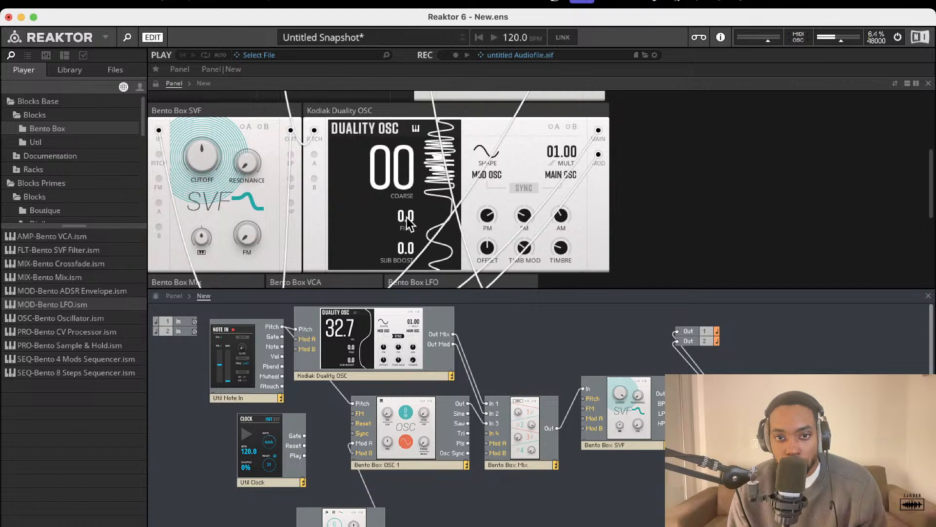
pyautogui.moveTo(406, 212); pyautogui.dragTo(406, 252)
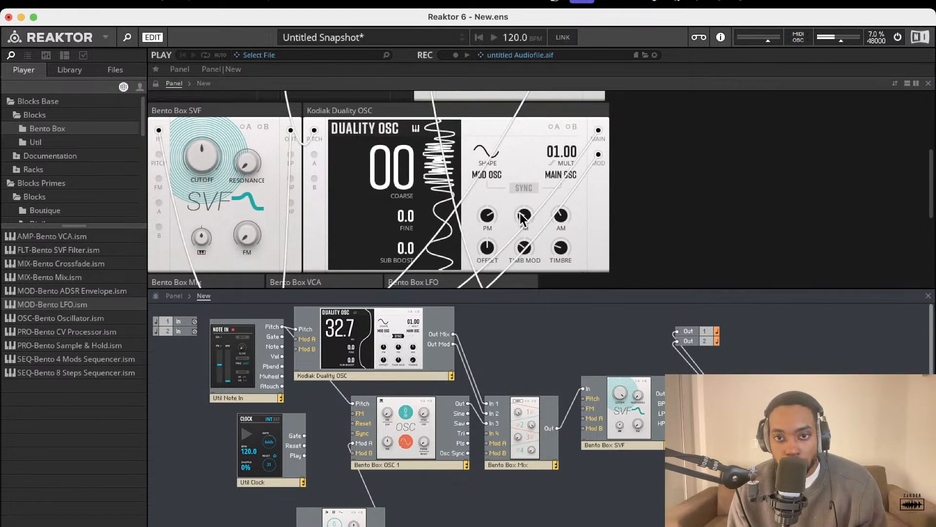
pyautogui.click(523, 189)
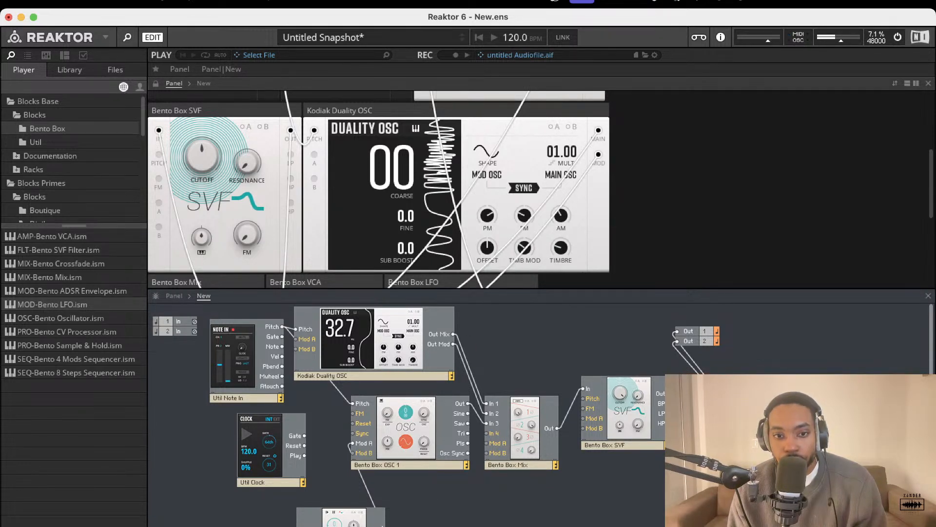
# - Wire the LFO's Out into the Kodiak Duality OSC's Mod B input and apply Mod B modulation to its Mult parameter
pyautogui.moveTo(373, 512); pyautogui.dragTo(299, 350)
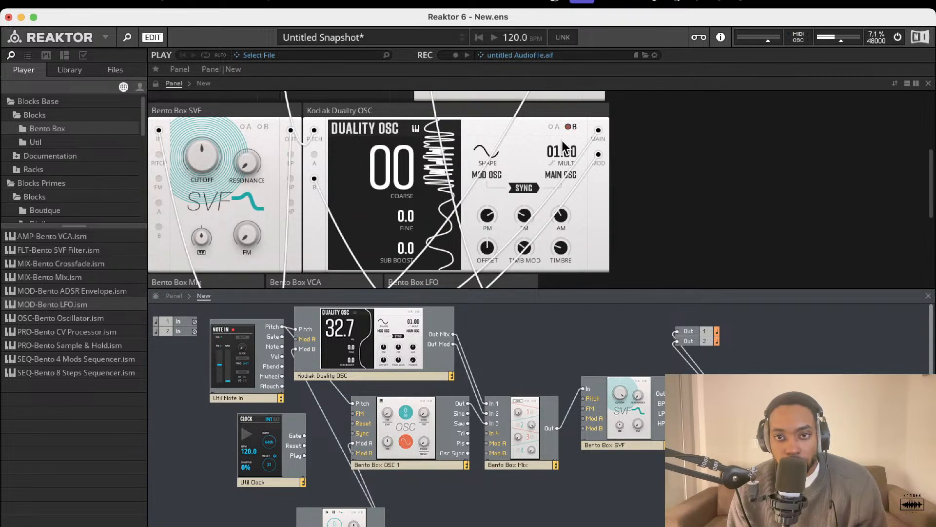
pyautogui.click(571, 128)
pyautogui.moveTo(538, 151)
pyautogui.mouseDown()
pyautogui.moveTo(539, 105)
pyautogui.moveTo(537, 154)
pyautogui.mouseUp()
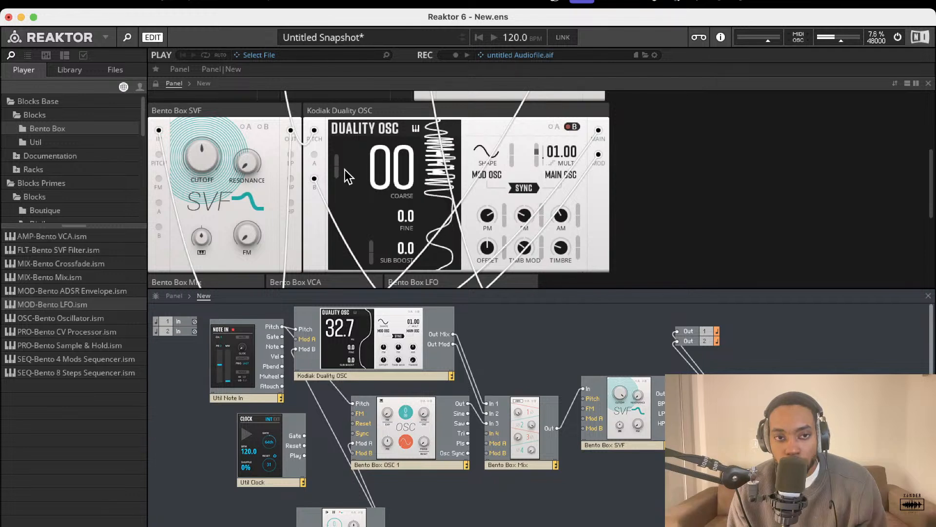
# - Raise the Bento Box SVF's cutoff to about 1.74 kHz
pyautogui.moveTo(201, 161); pyautogui.dragTo(207, 129)
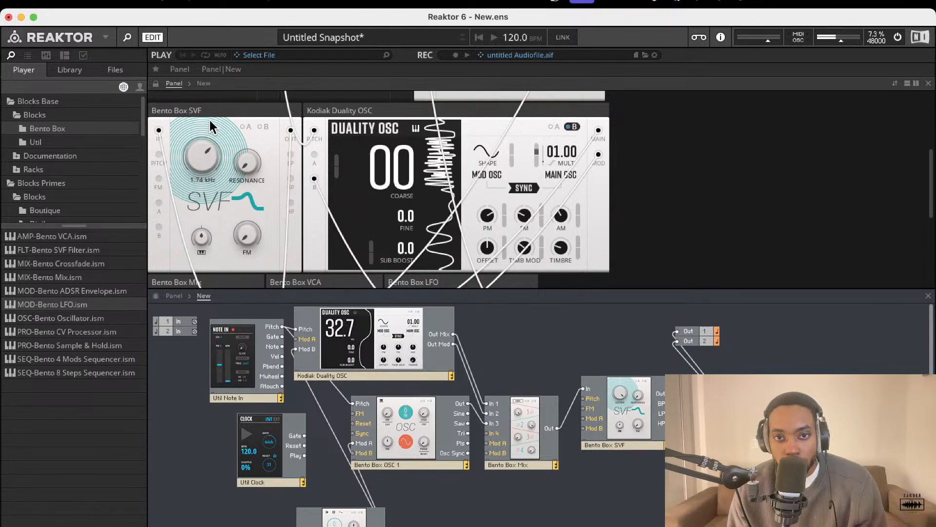
pyautogui.moveTo(230, 113)
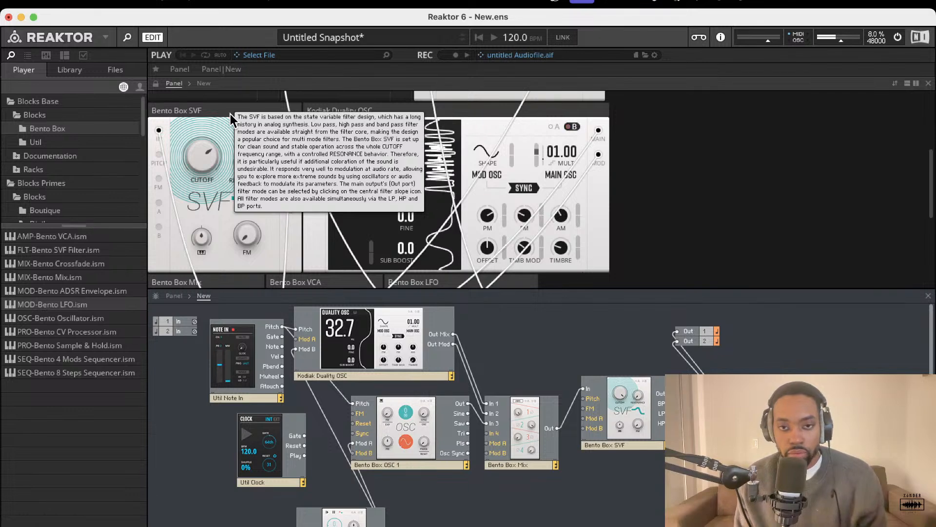
pyautogui.scroll(-5, 228, 112)
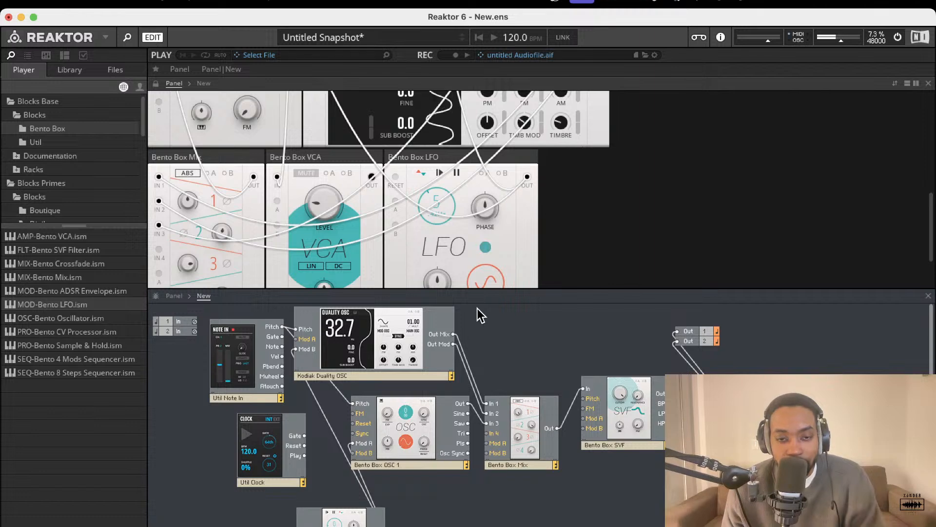
pyautogui.scroll(5, 475, 236)
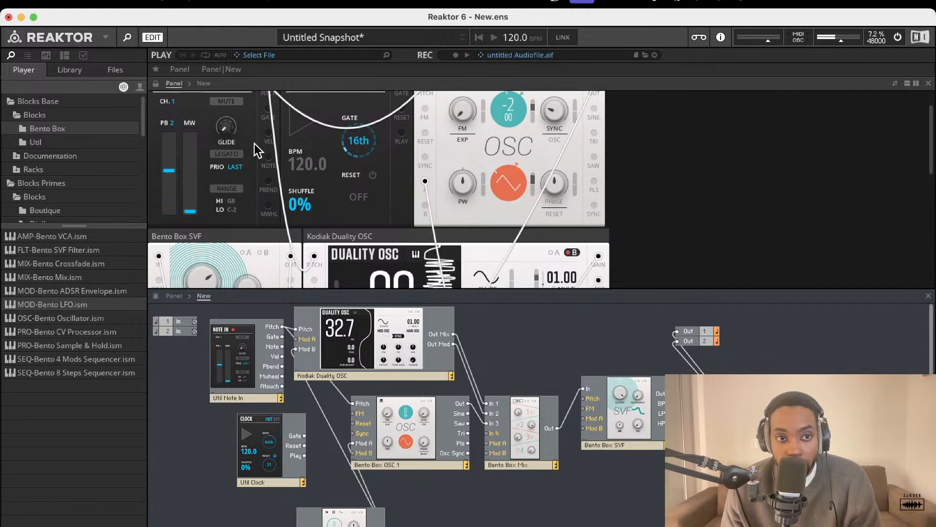
# - Delete the unconnected Util Clock block from the structure
pyautogui.scroll(-3, 81, 170)
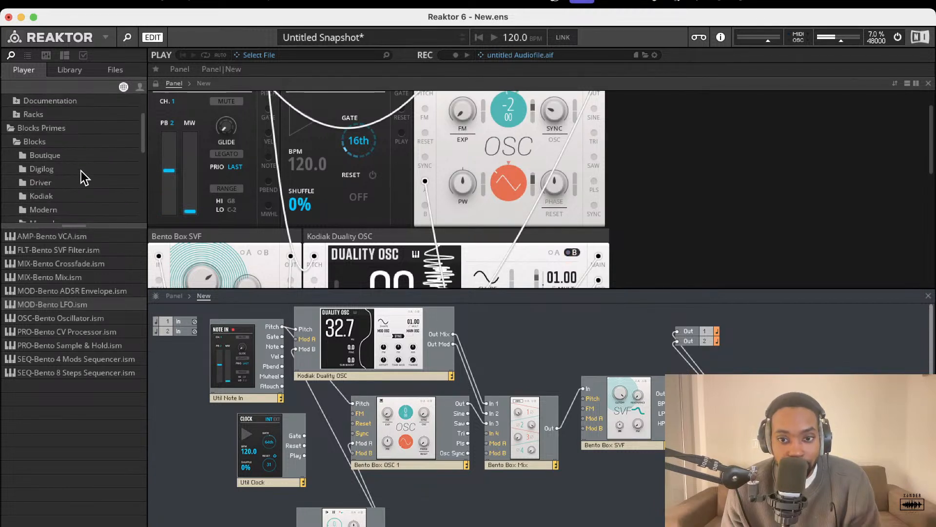
pyautogui.scroll(-1, 288, 406)
pyautogui.click(279, 427)
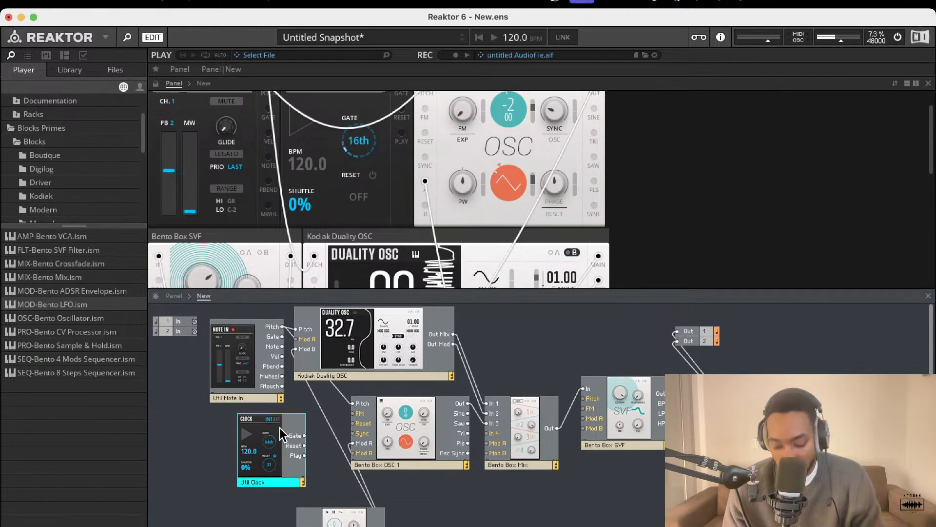
pyautogui.press('Delete')
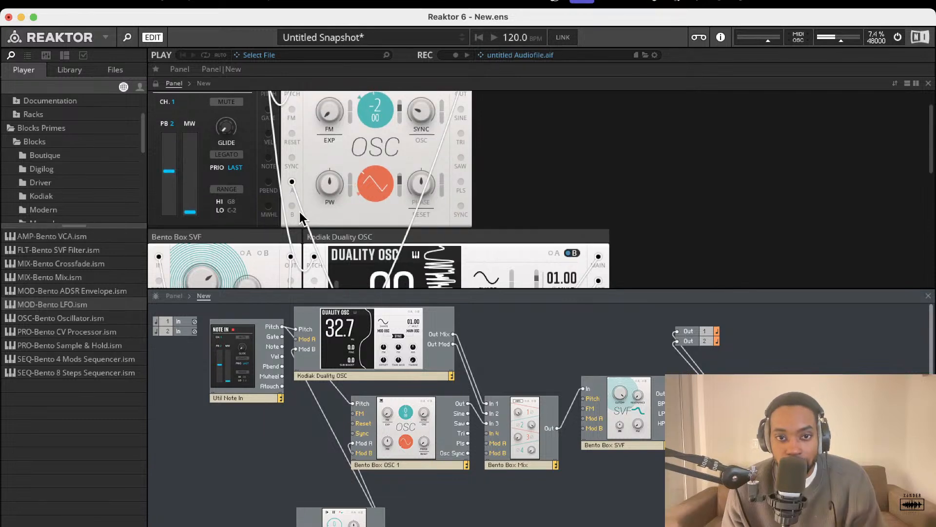
# - Move the Kodiak Duality OSC panel into the top row between Util Note In and Bento Box OSC 1
pyautogui.scroll(2, 299, 213)
pyautogui.scroll(-3, 299, 215)
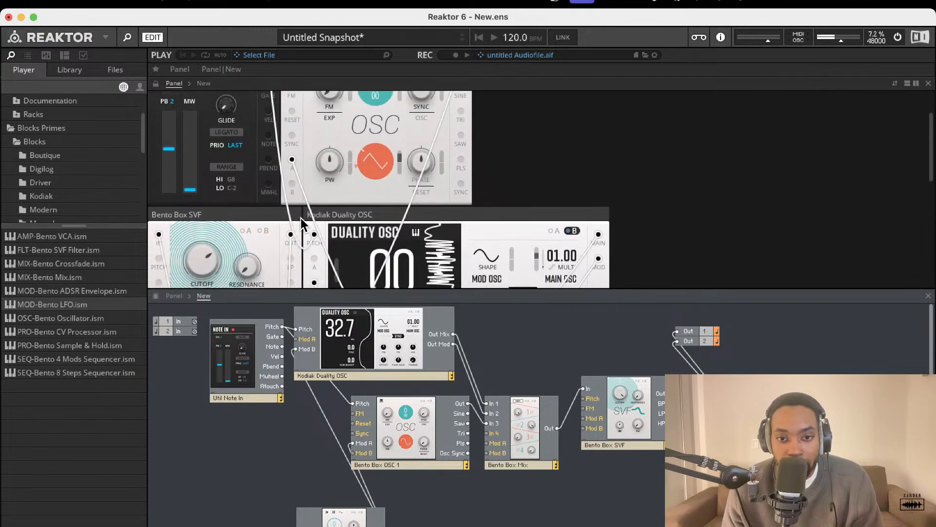
pyautogui.scroll(3, 312, 223)
pyautogui.moveTo(342, 259); pyautogui.dragTo(318, 101)
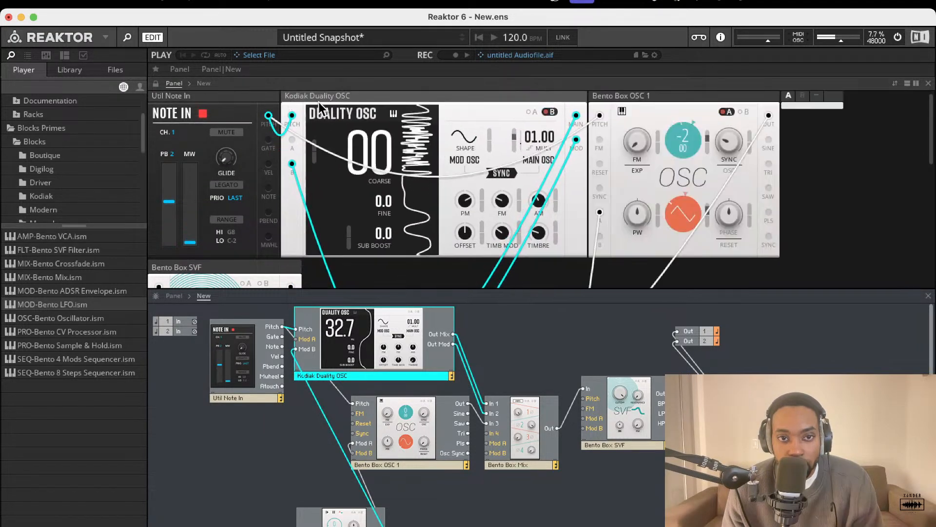
# - Rename the Bento Box OSC 1 block to Bento Box OSC
pyautogui.scroll(-3, 453, 136)
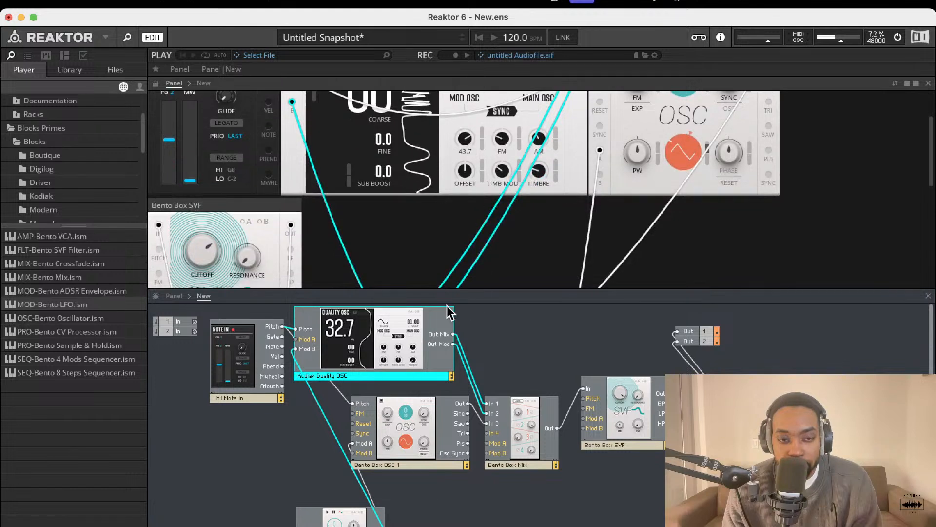
pyautogui.scroll(-2, 424, 265)
pyautogui.click(406, 461)
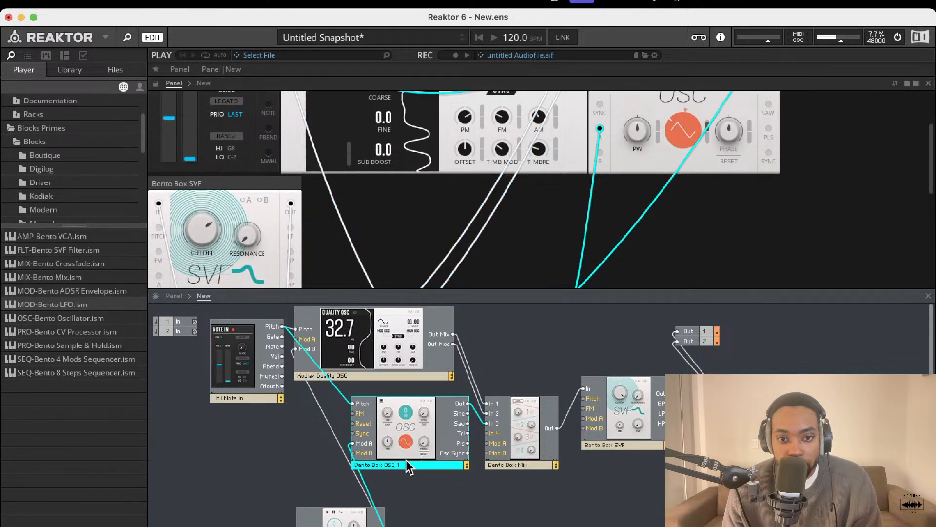
pyautogui.doubleClick(406, 462)
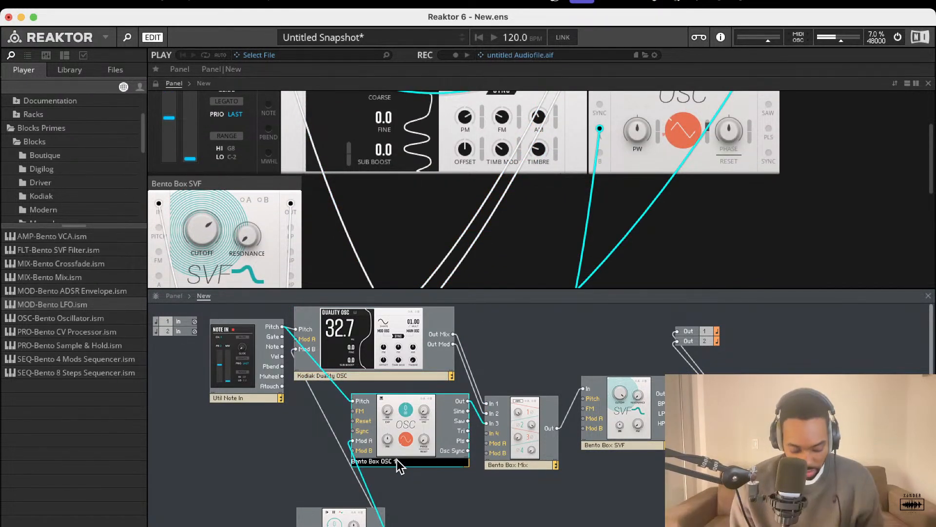
pyautogui.press('BackSpace')
pyautogui.press('BackSpace')
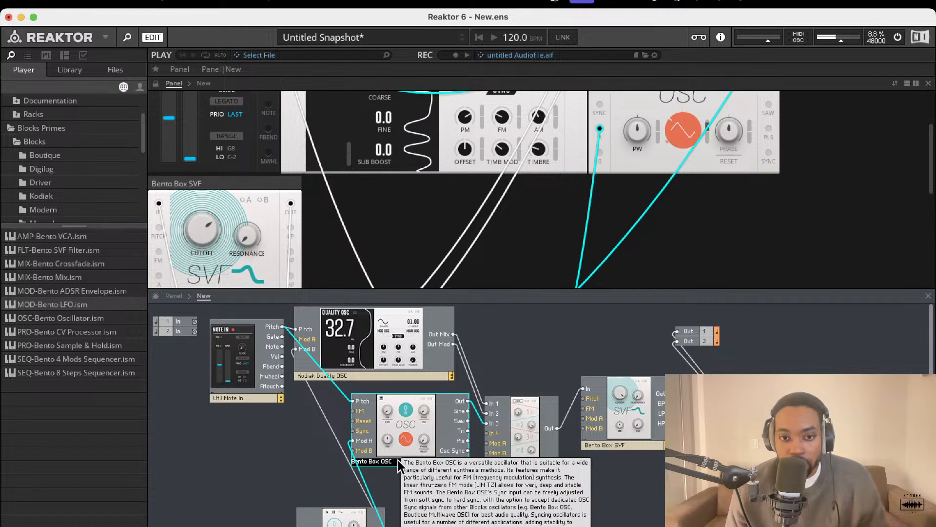
pyautogui.click(416, 487)
# - Move the Bento Box Mix panel up beside the Bento Box SVF in the second row
pyautogui.scroll(-5, 261, 225)
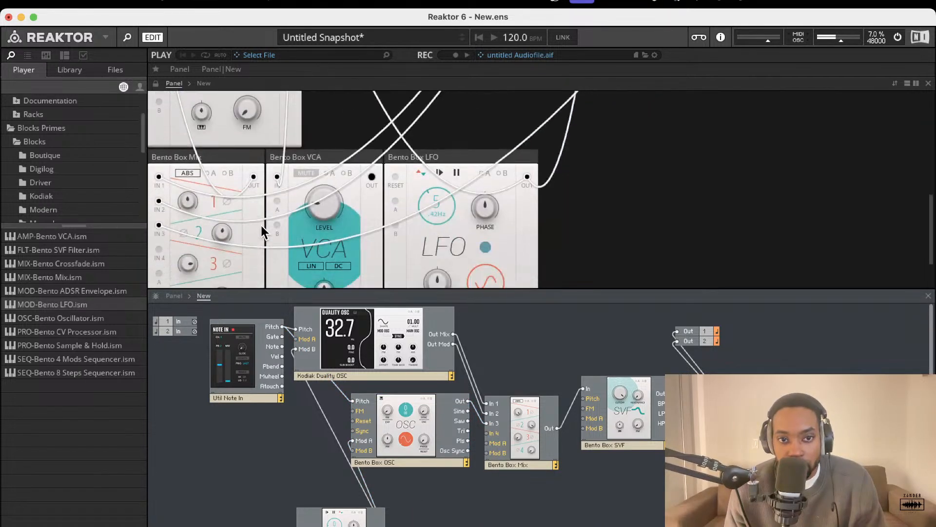
pyautogui.moveTo(241, 192); pyautogui.dragTo(381, 81)
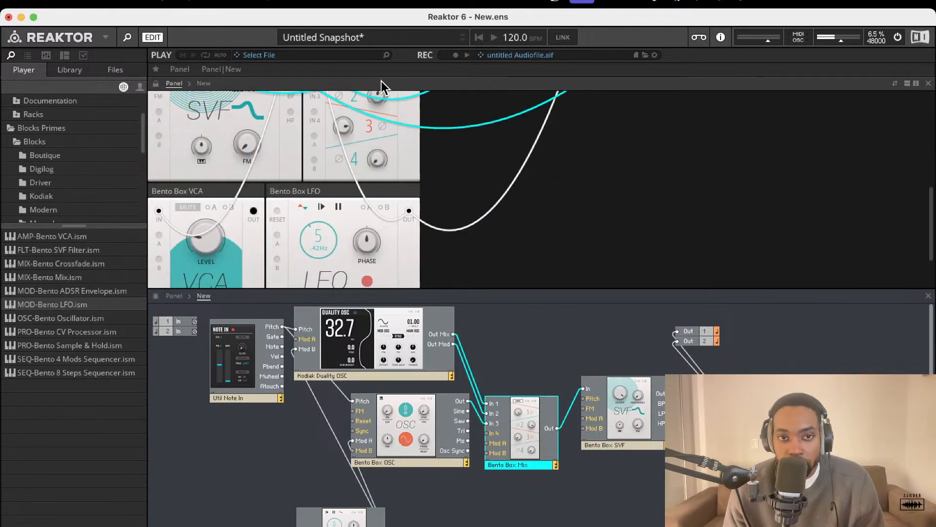
# - Rearrange the panel: place Bento Box Mix after Bento Box OSC in the top row, and LFO, SVF and VCA in the second
pyautogui.moveTo(259, 192); pyautogui.dragTo(483, 110)
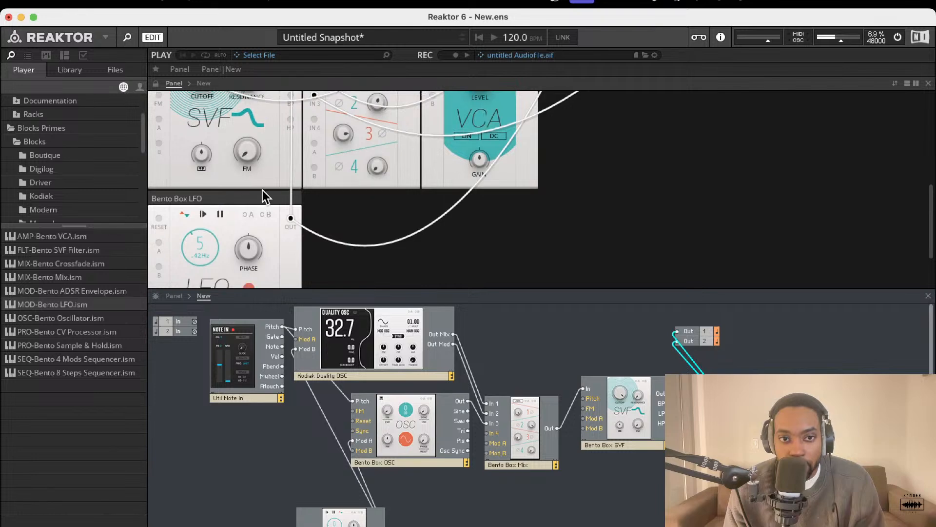
pyautogui.moveTo(260, 194); pyautogui.dragTo(283, 38)
pyautogui.scroll(4, 291, 157)
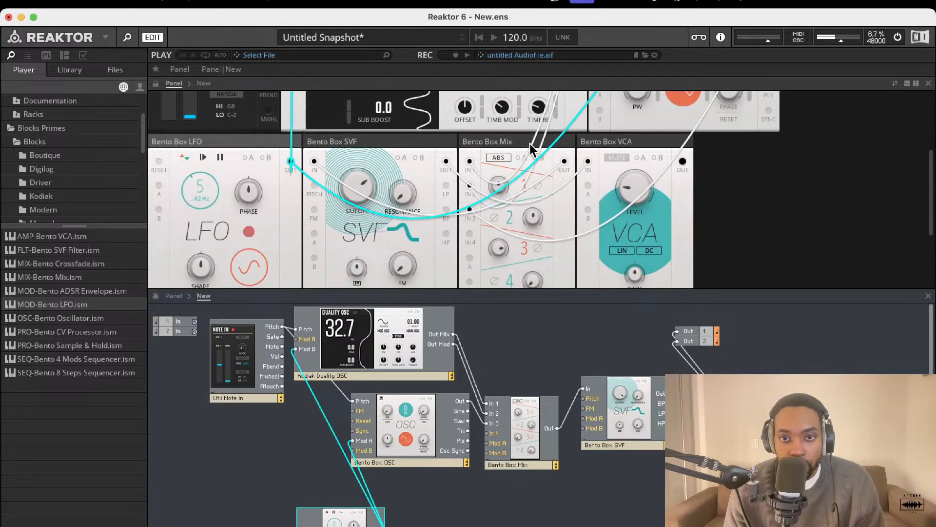
pyautogui.moveTo(525, 139); pyautogui.dragTo(738, 138)
pyautogui.scroll(3, 634, 195)
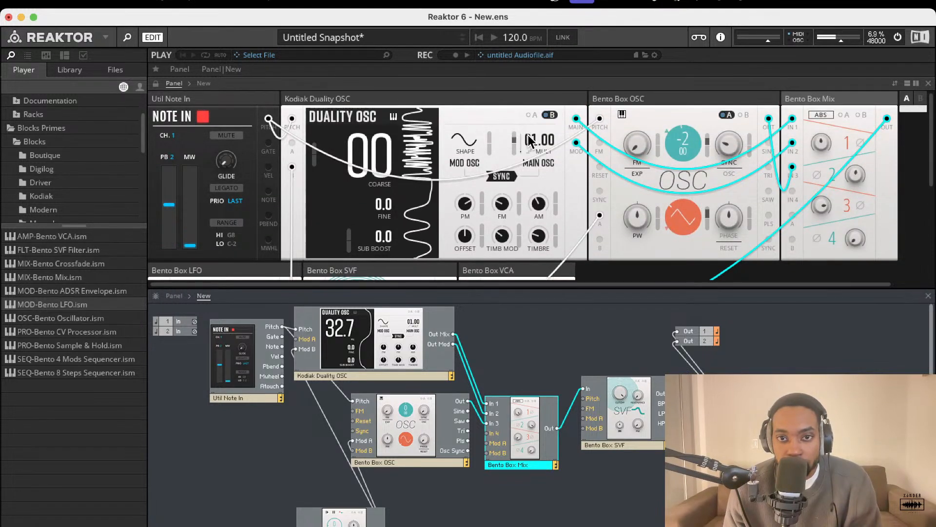
# - Add the Rounds Reverb block to the structure and wire it between the Bento Box VCA and the main outputs
pyautogui.click(46, 168)
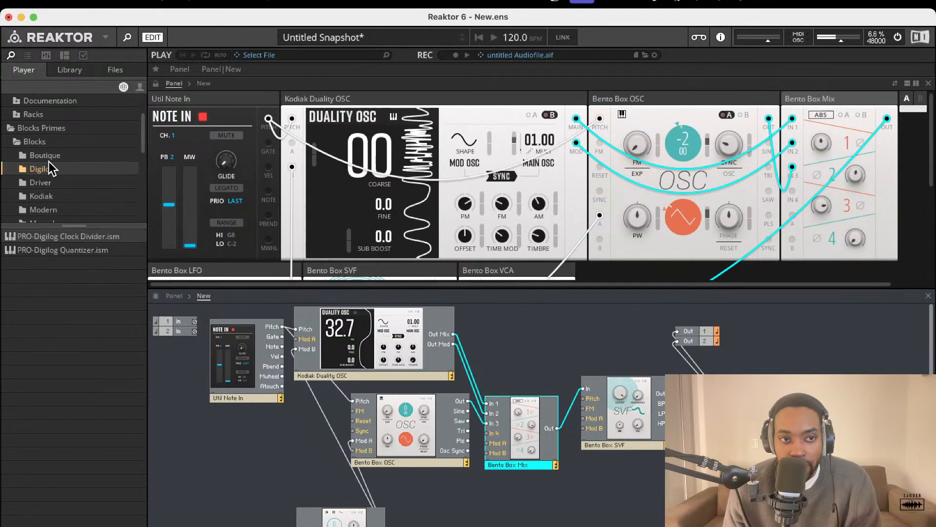
pyautogui.scroll(-3, 49, 183)
pyautogui.click(52, 182)
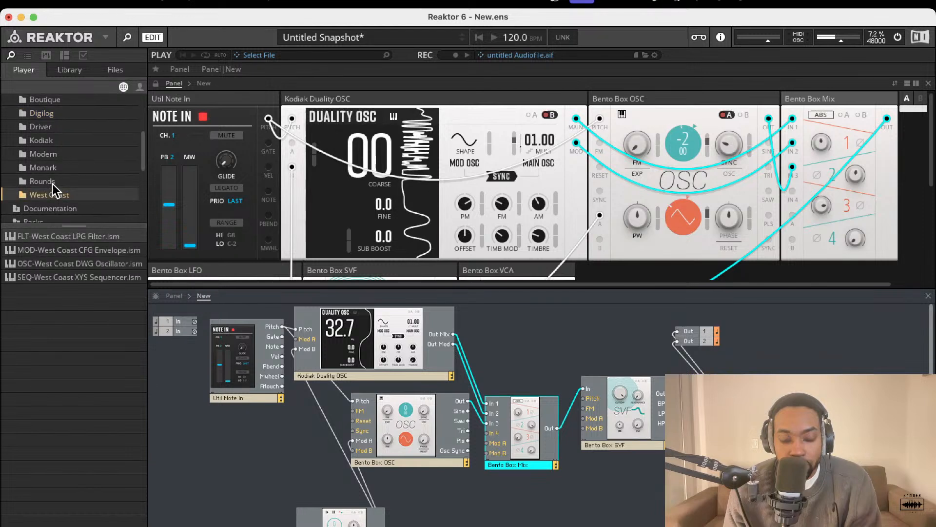
pyautogui.scroll(-2, 68, 201)
pyautogui.moveTo(58, 250); pyautogui.dragTo(859, 404)
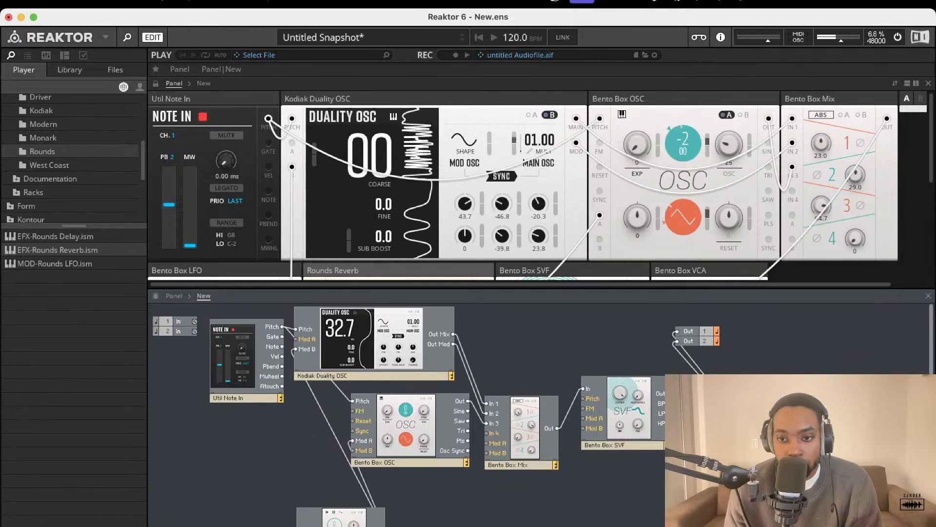
pyautogui.moveTo(907, 422); pyautogui.dragTo(675, 331)
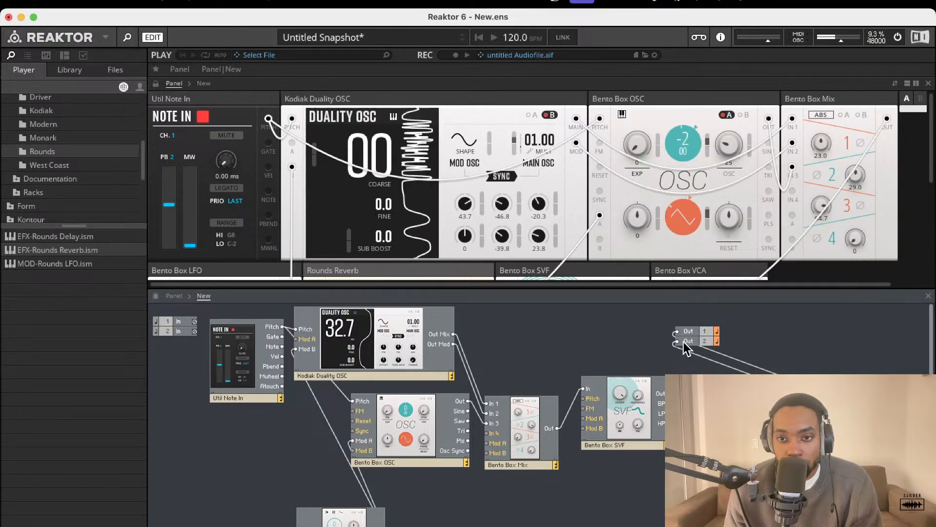
# - Lower the Rounds Reverb's Mix level and adjust its Center knob
pyautogui.scroll(-5, 605, 153)
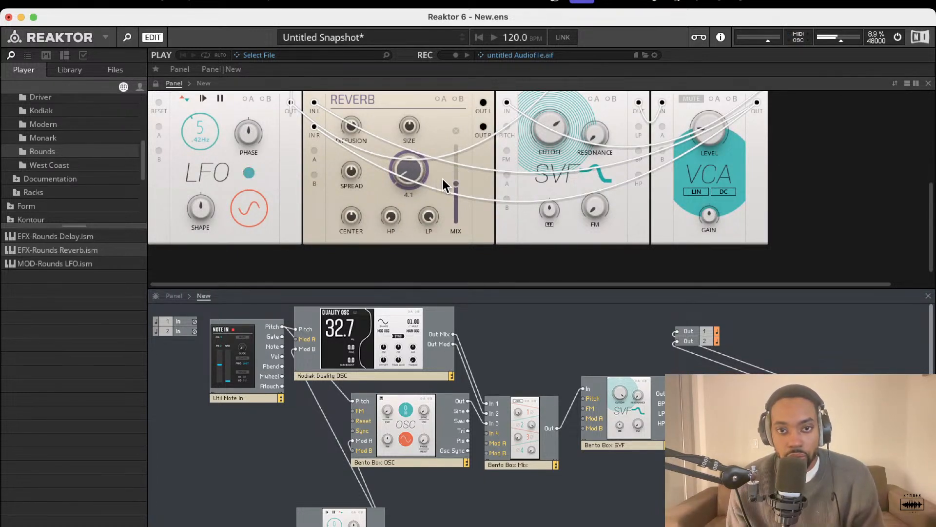
pyautogui.moveTo(459, 184); pyautogui.dragTo(464, 233)
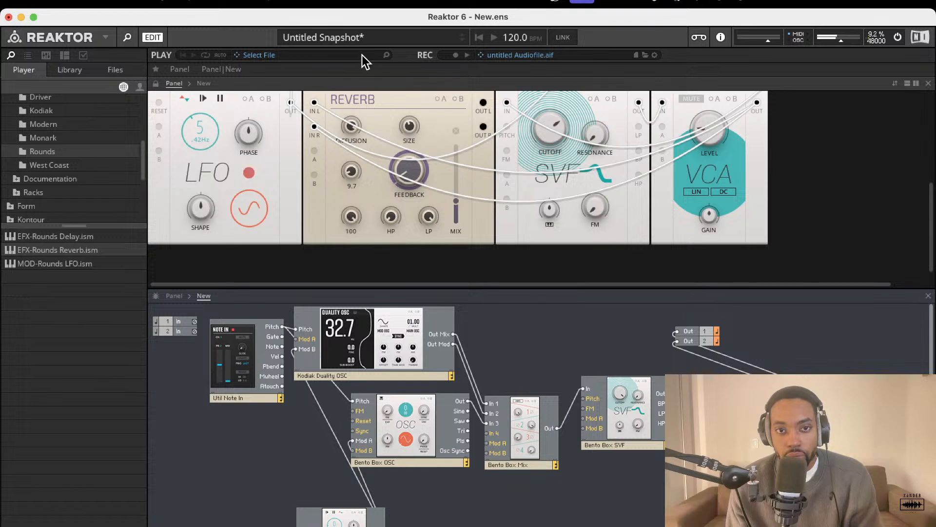
pyautogui.moveTo(354, 214); pyautogui.dragTo(355, 212)
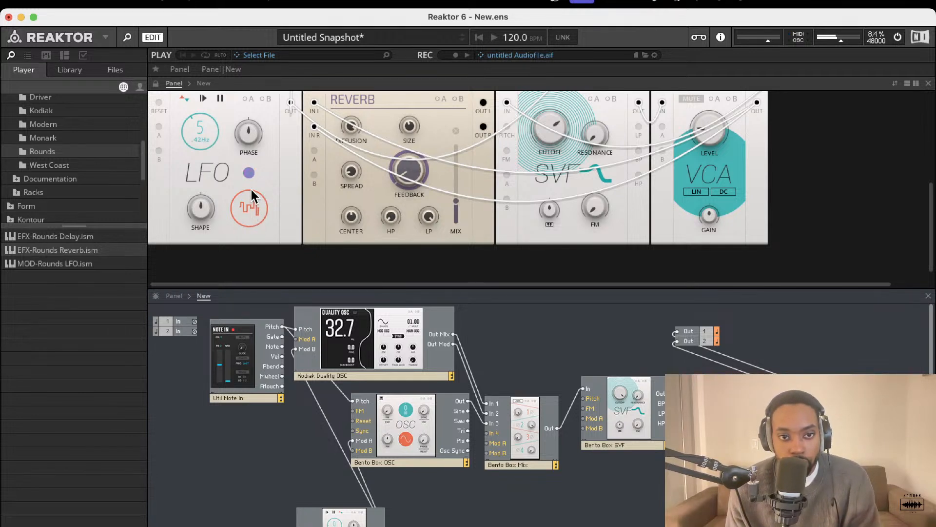
# - Try a sawtooth and a square waveform on the Bento Box LFO
pyautogui.moveTo(250, 199); pyautogui.dragTo(257, 239)
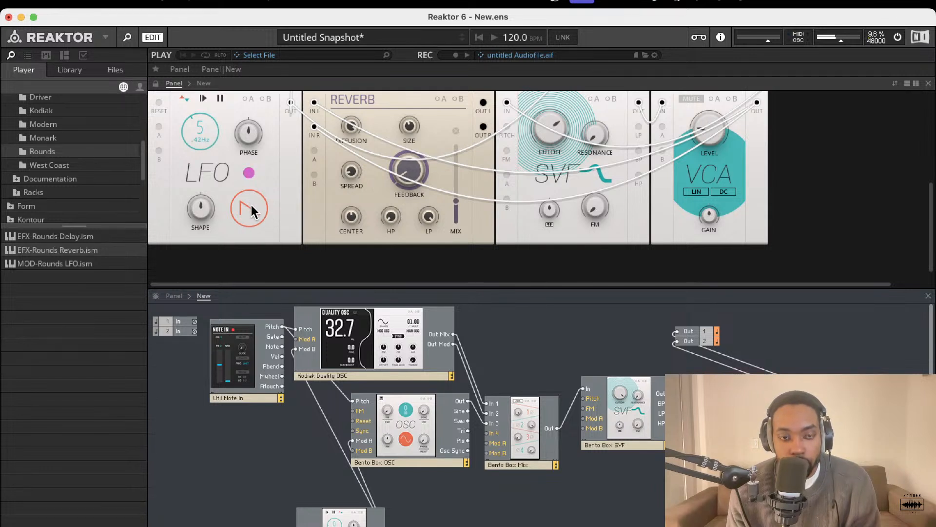
pyautogui.moveTo(251, 210); pyautogui.dragTo(254, 195)
# - Examine the Bento Box LFO alongside the Kodiak Duality and Bento Box oscillators it modulates
pyautogui.scroll(2, 270, 185)
pyautogui.scroll(-2, 270, 190)
pyautogui.scroll(5, 270, 188)
pyautogui.scroll(2, 270, 188)
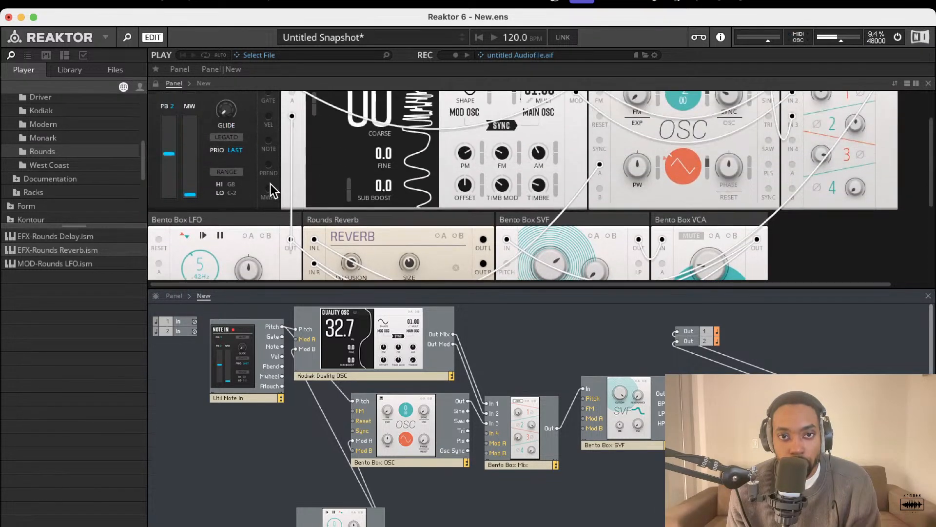
pyautogui.scroll(-6, 270, 184)
pyautogui.scroll(9, 270, 185)
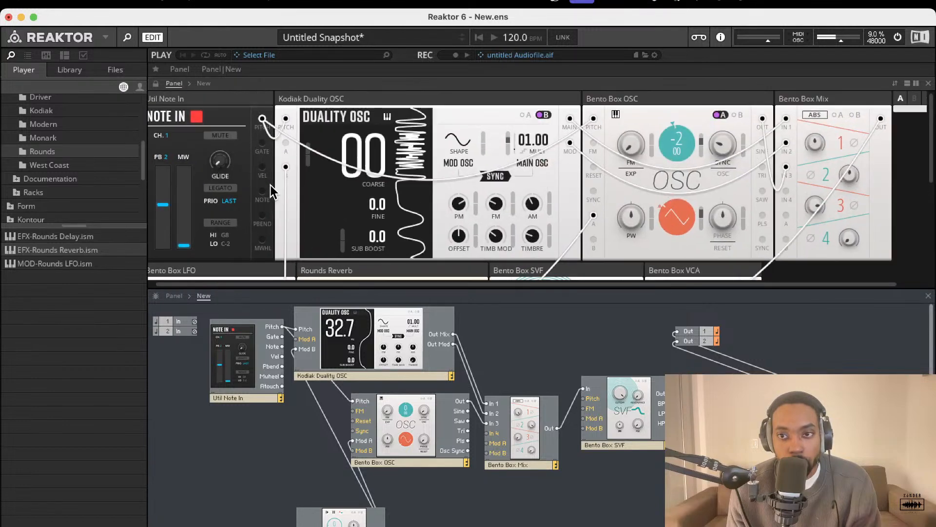
pyautogui.scroll(-5, 271, 185)
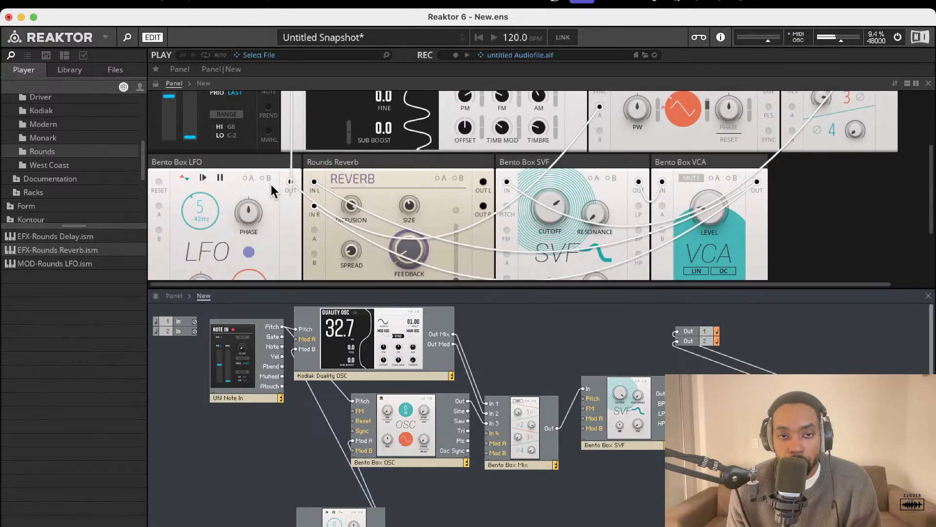
pyautogui.scroll(-3, 256, 193)
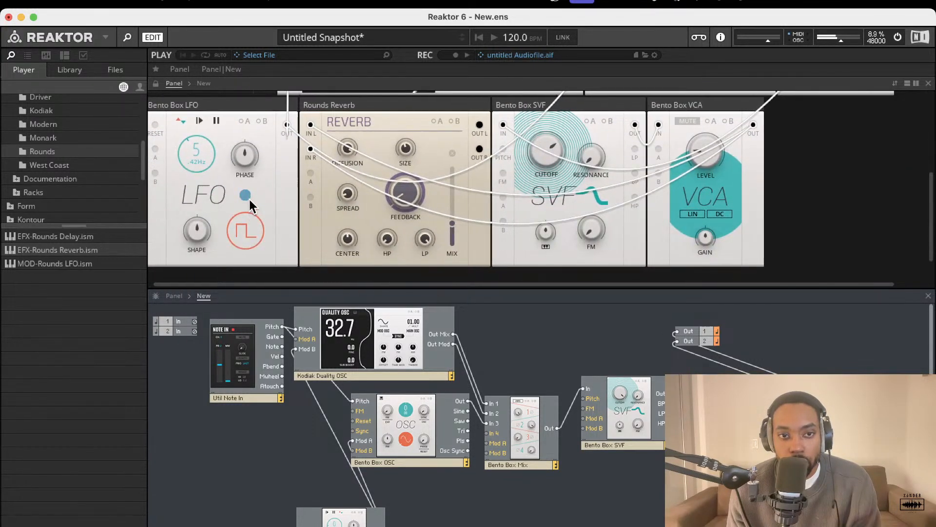
pyautogui.scroll(5, 215, 225)
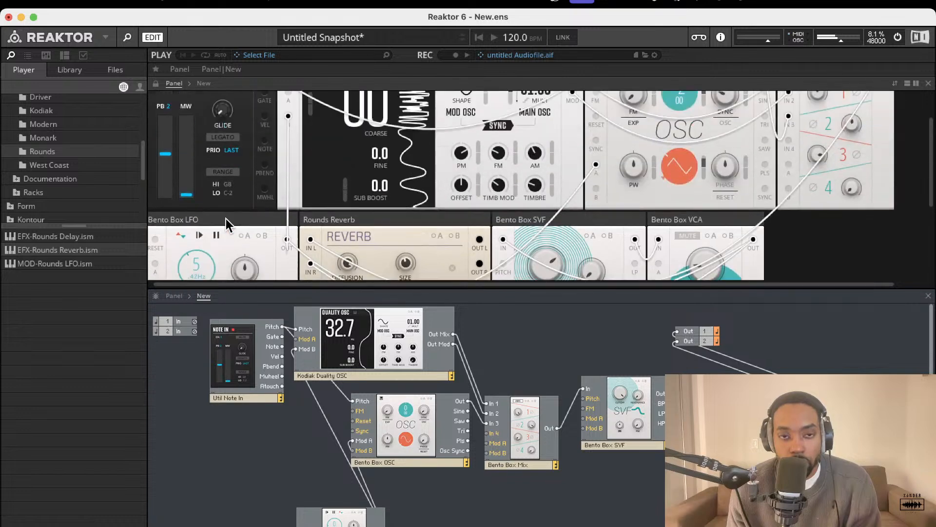
pyautogui.scroll(-1, 227, 218)
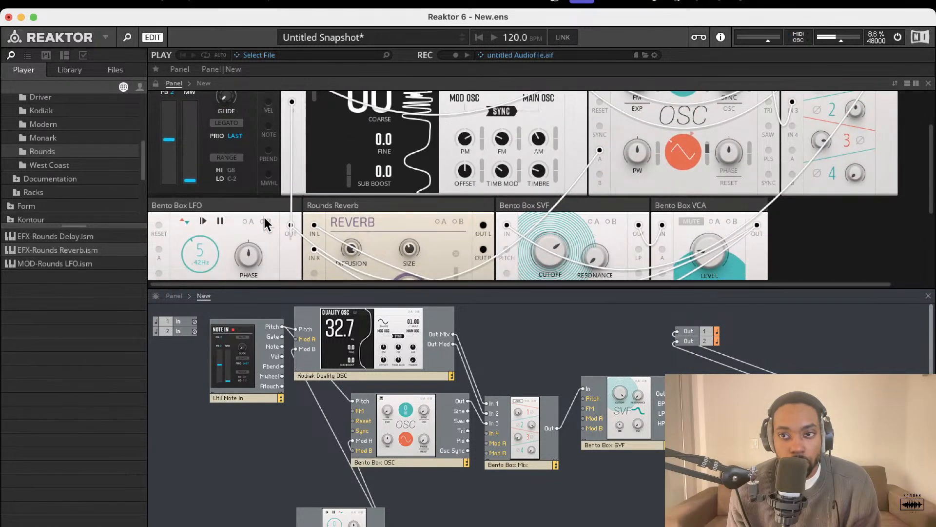
pyautogui.scroll(-3, 262, 217)
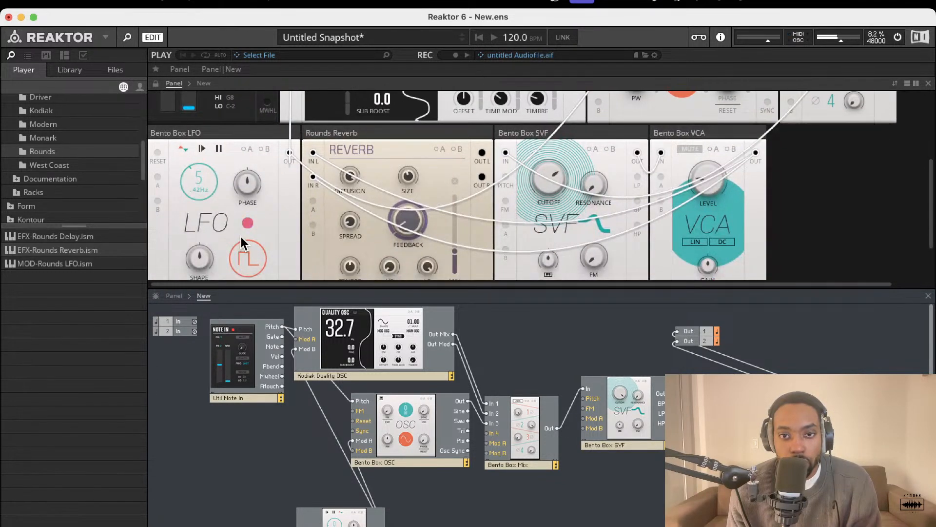
# - Set the Bento Box LFO's waveform to sine
pyautogui.click(240, 253)
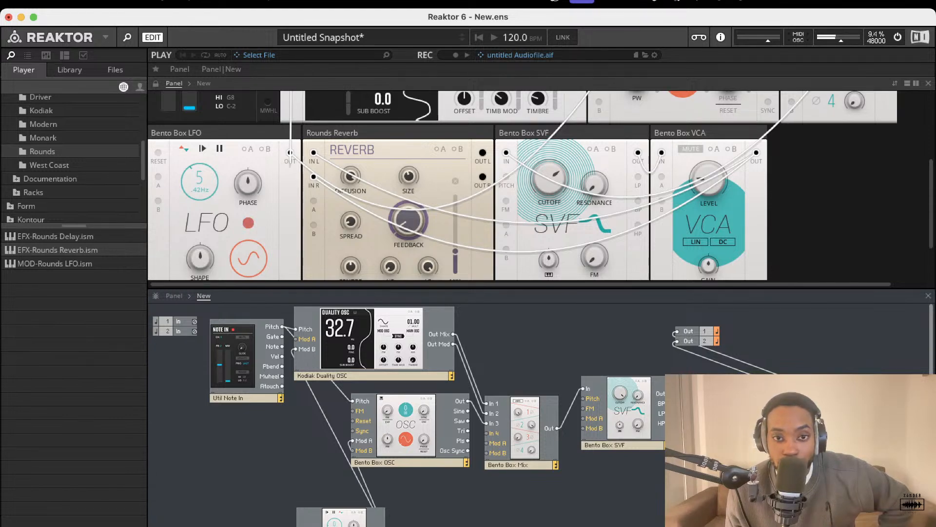
pyautogui.scroll(3, 277, 247)
pyautogui.scroll(5, 277, 247)
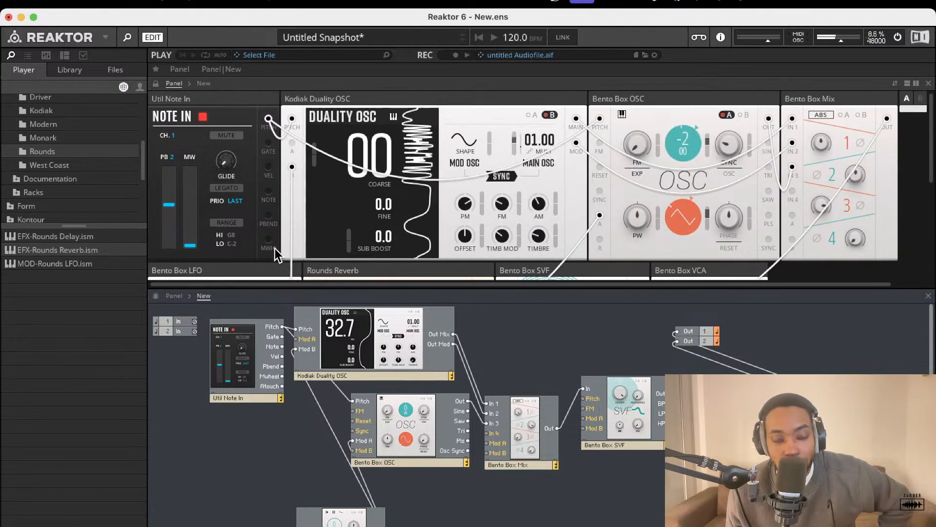